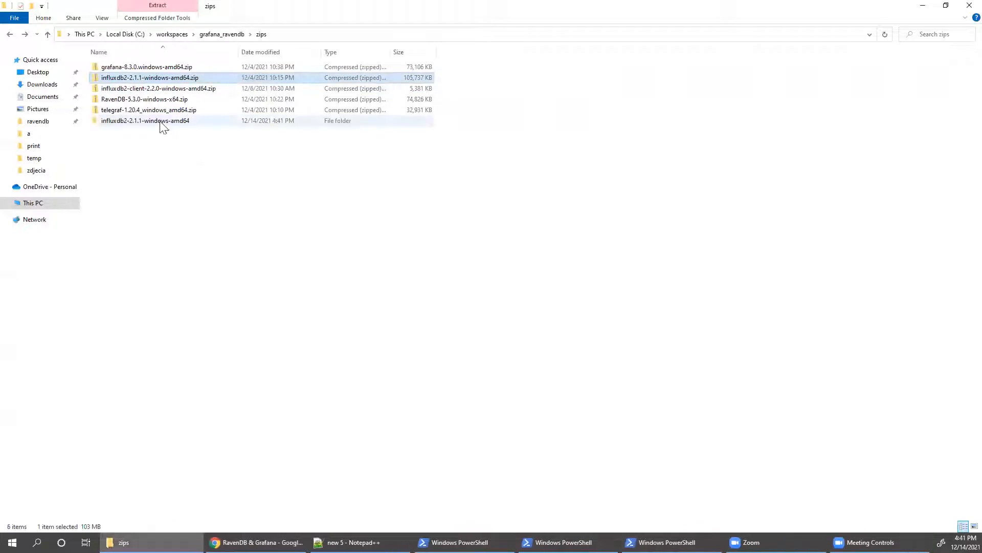
- Extract the Telegraf zip into its own folder with 7-Zip
click(145, 122)
right_click(142, 125)
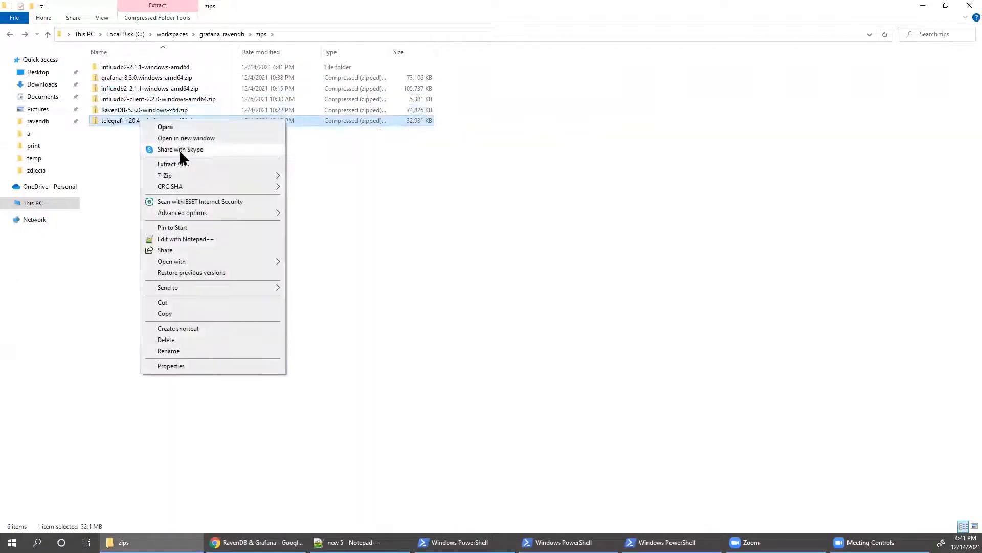
mouse_move(196, 176)
click(396, 217)
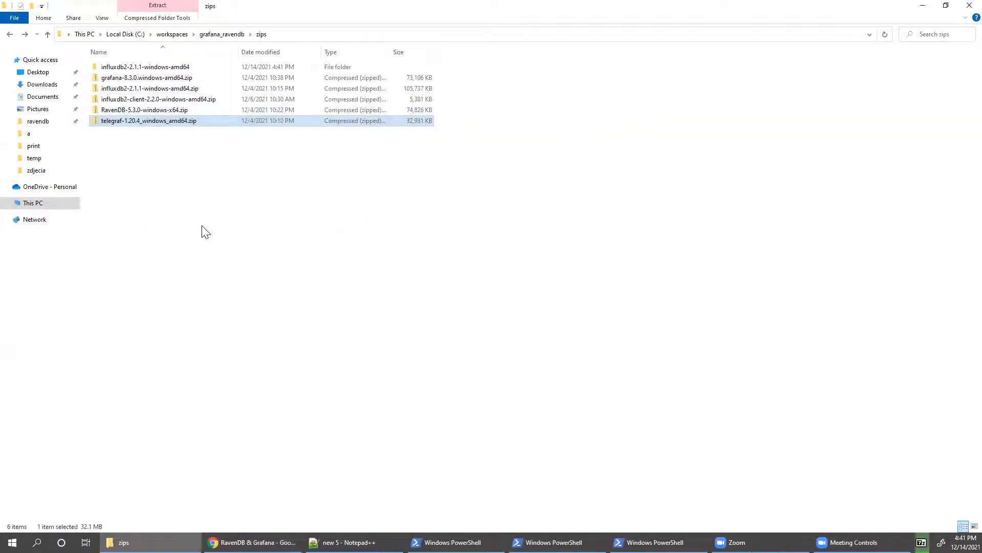
- Open the influxdb2-2.1.1-windows-amd64 folder and open a PowerShell window there
double_click(137, 67)
click(137, 66)
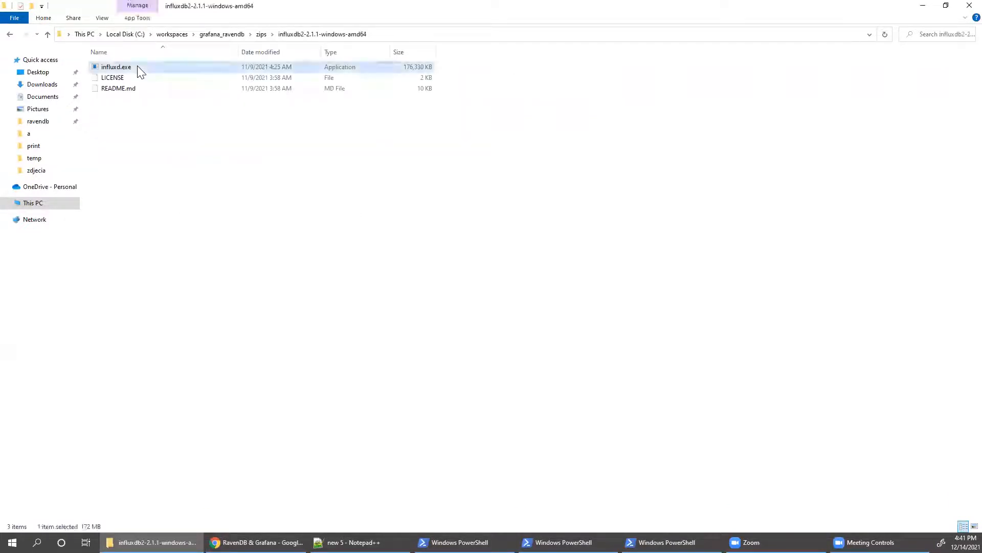
right_click(182, 173)
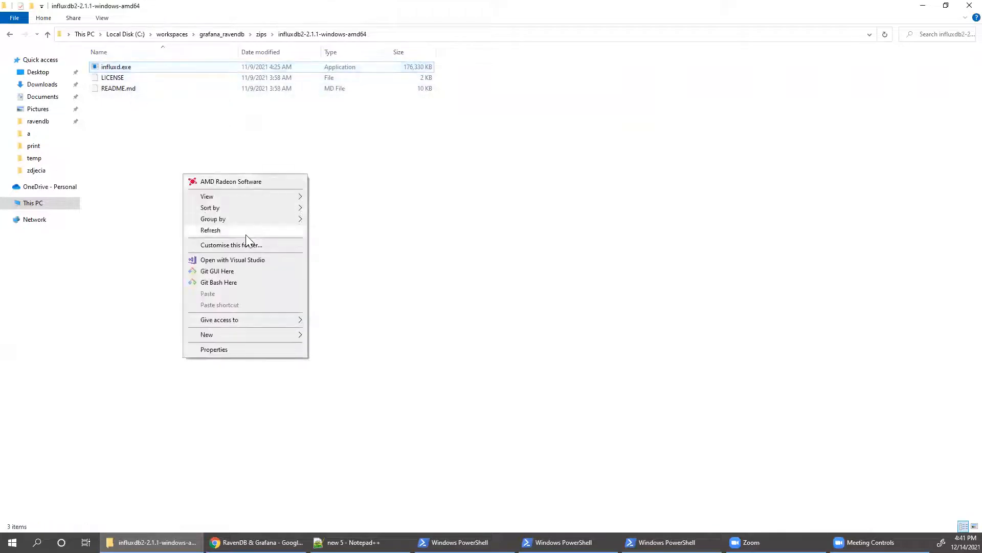
right_click(347, 213)
click(411, 334)
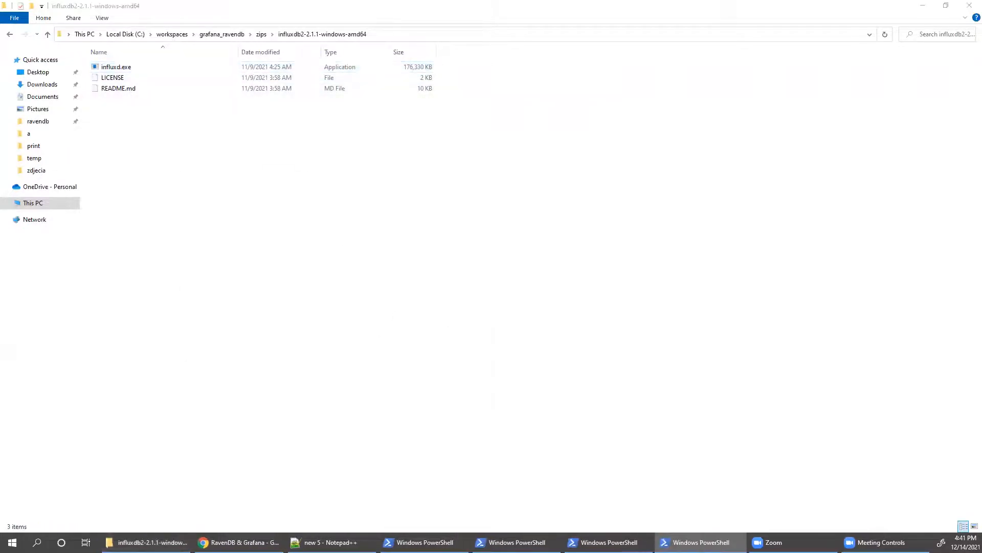
- Launch .\influxd.exe so InfluxDB 2.1.1 starts listening on port 8086
text(.\influxd.exe)
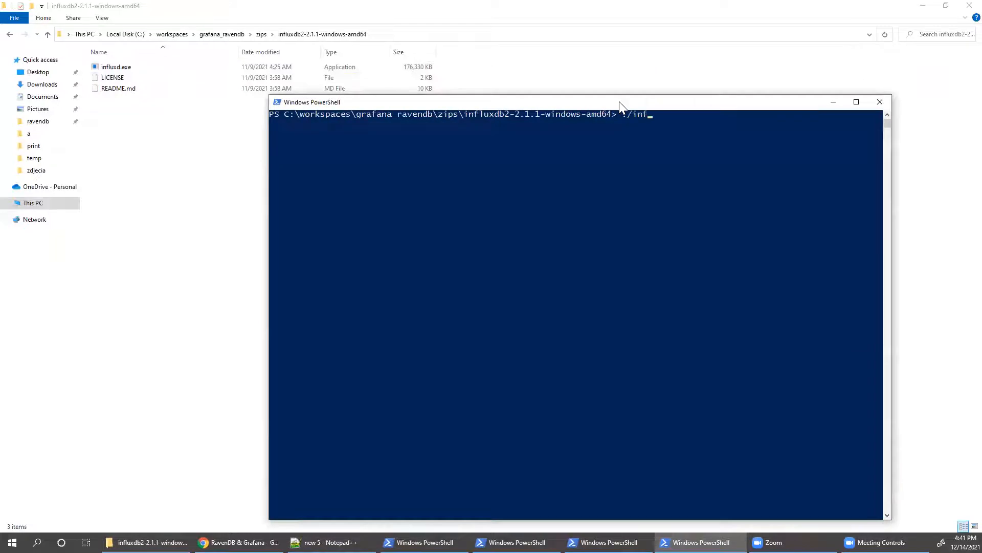
key(Return)
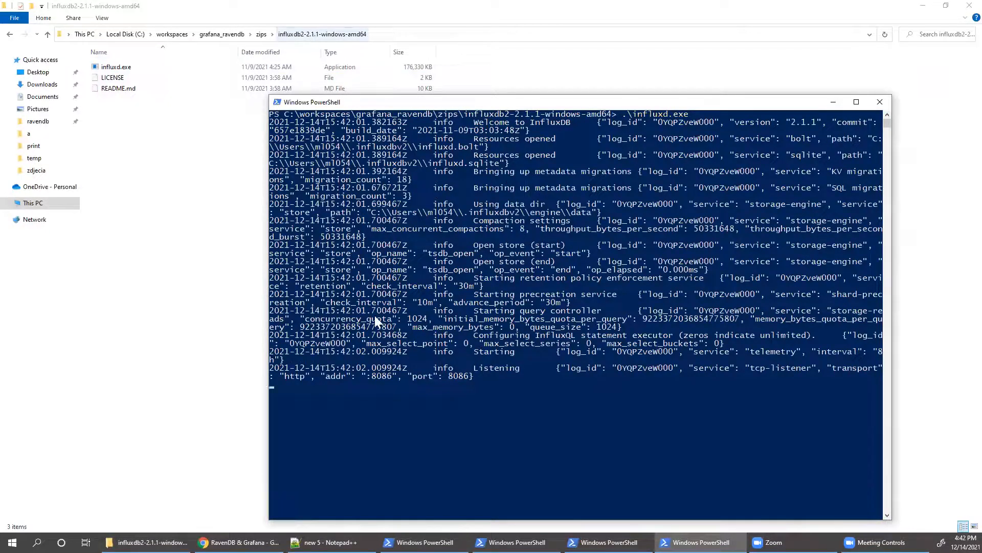
drag(433, 102, 381, 115)
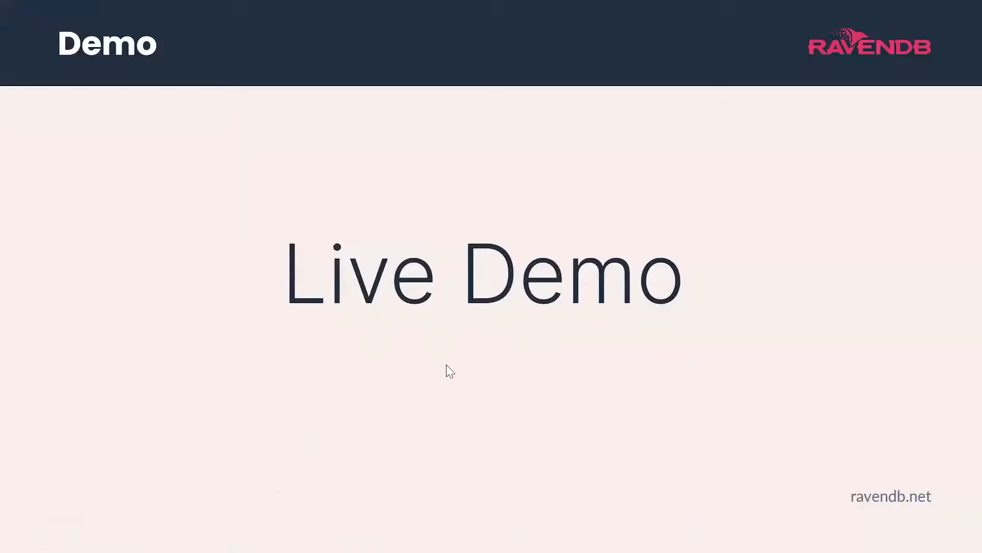
- Leave the slideshow and load localhost:8086 in a new browser tab
key(Escape)
key(ctrl+t)
text(localhost:80)
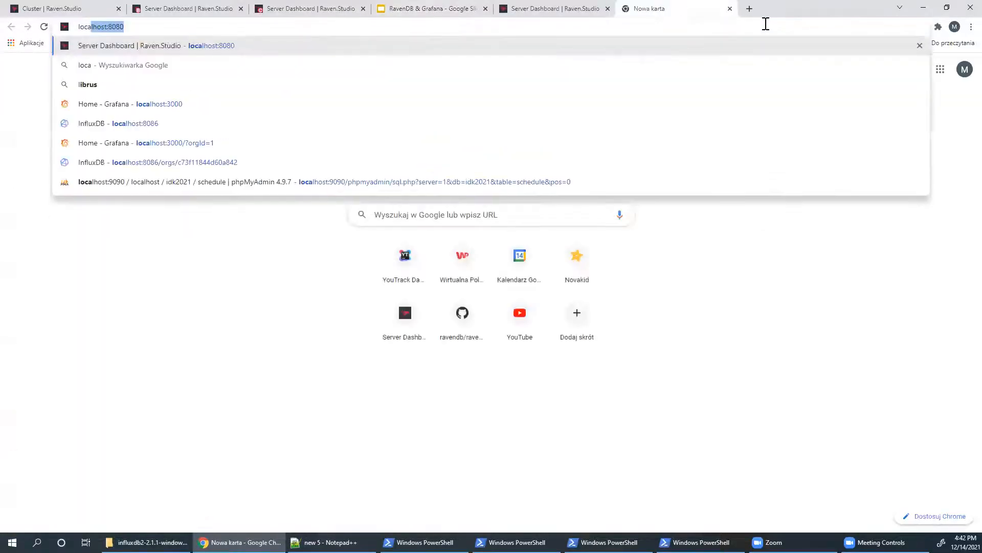
text(70)
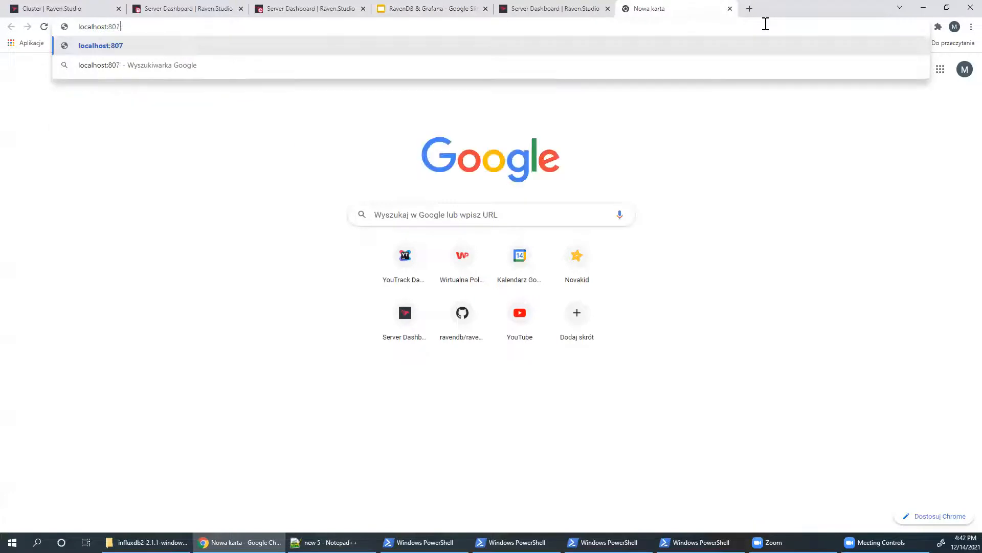
key(BackSpace)
key(BackSpace)
text(86)
key(Return)
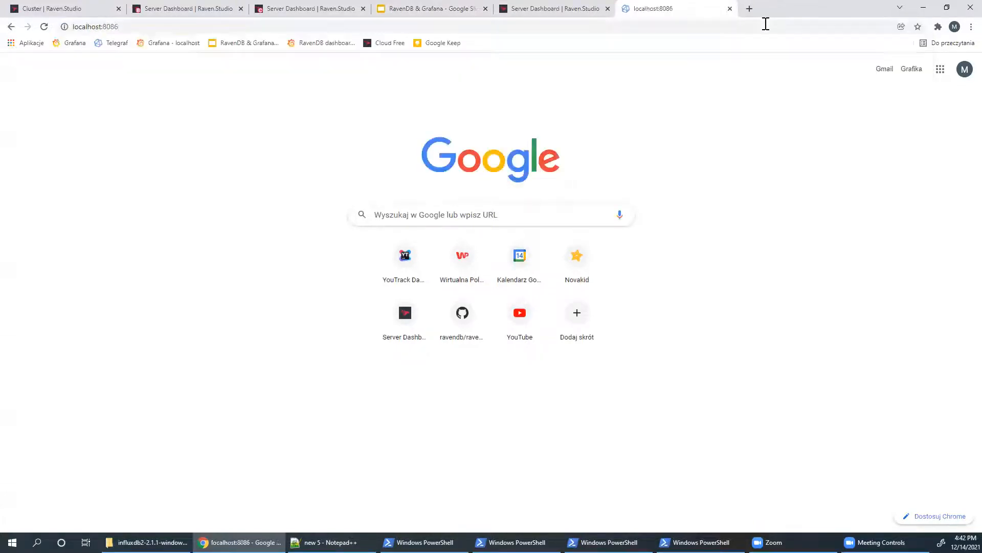
- Begin initial setup with username admin, a password, and organization org1
click(511, 397)
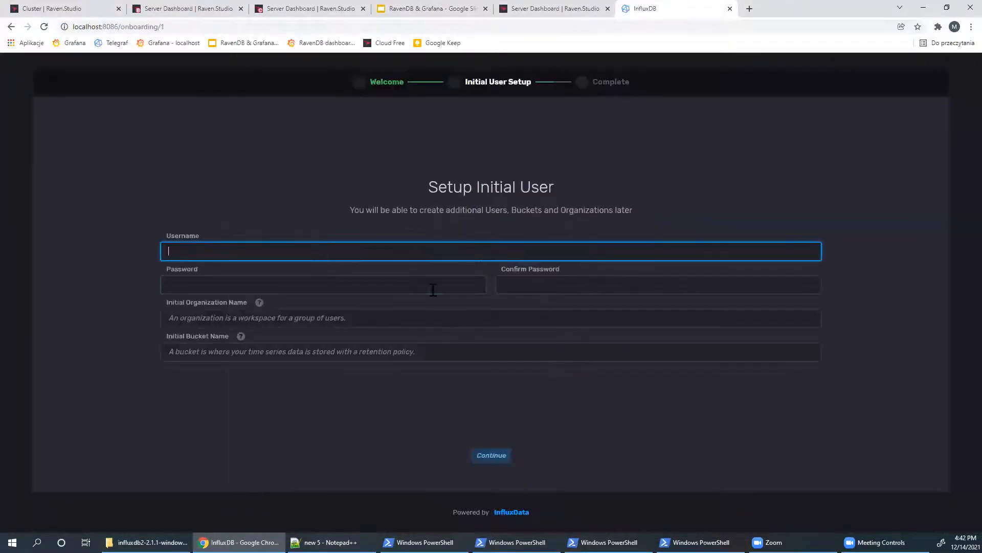
text(admin)
key(Tab)
text(•••••••••••••••••)
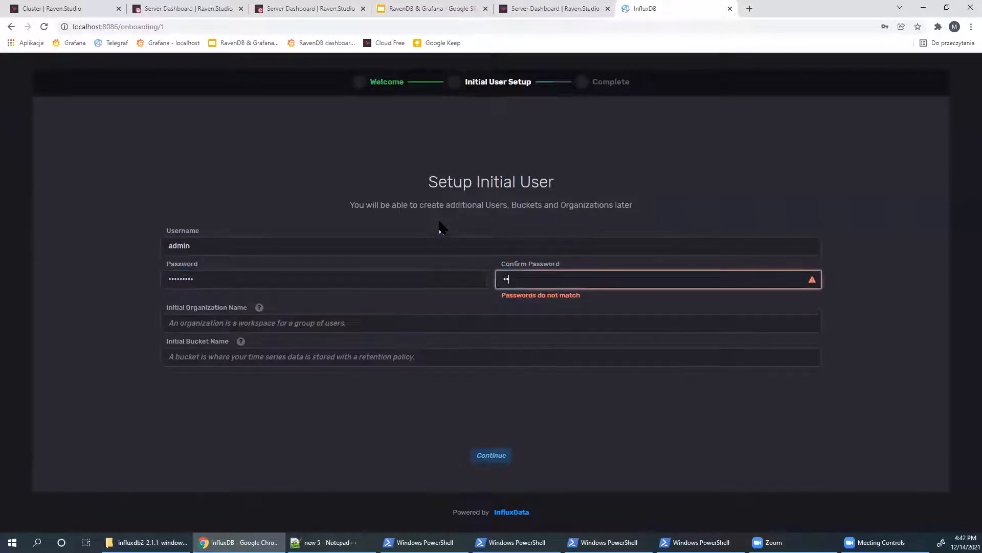
key(Tab)
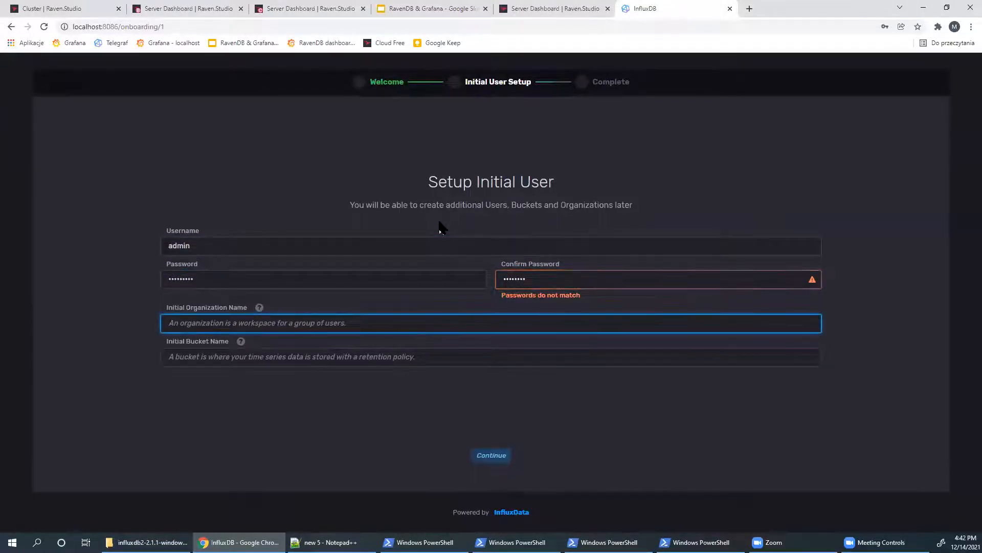
drag(318, 276, 4, 271)
text(•••••••••)
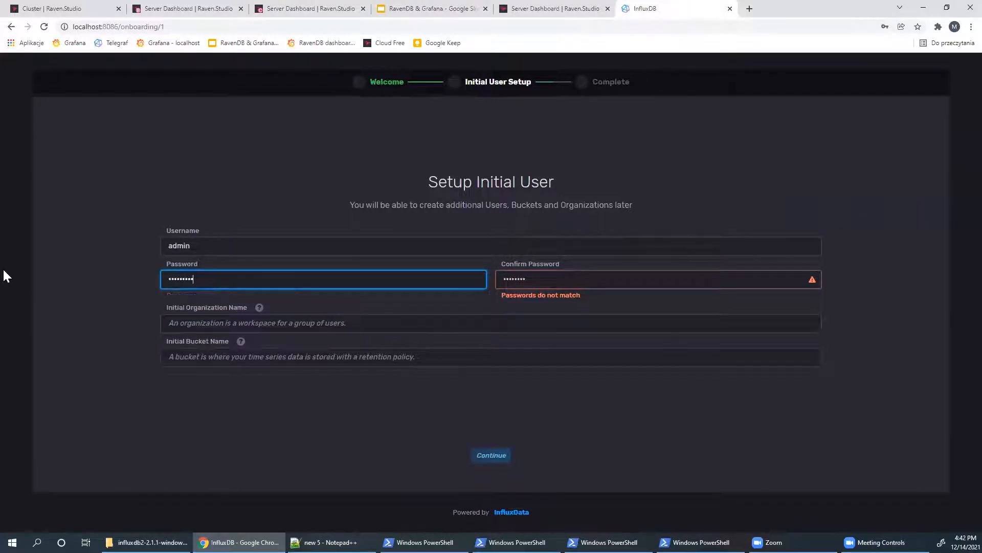
key(Tab)
text(•)
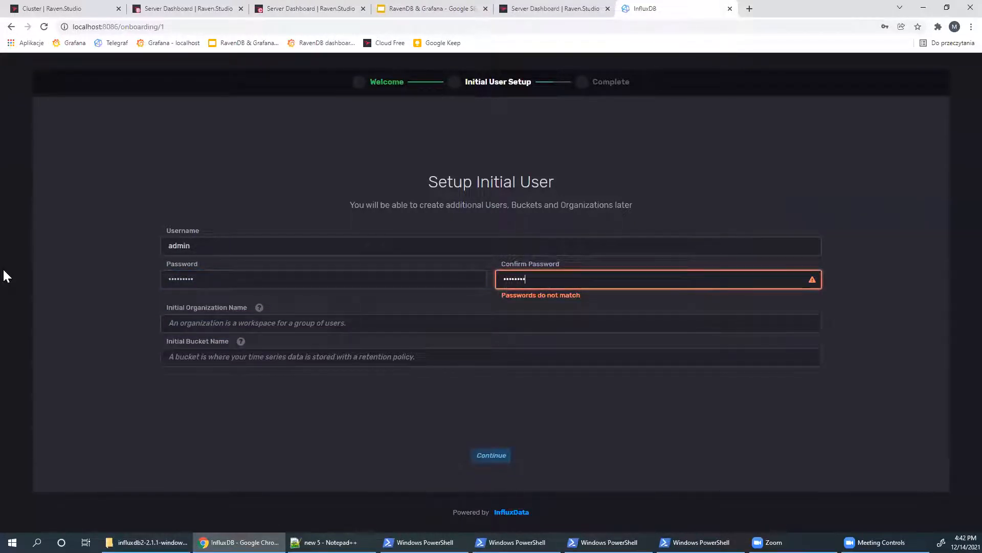
key(Tab)
text(org1)
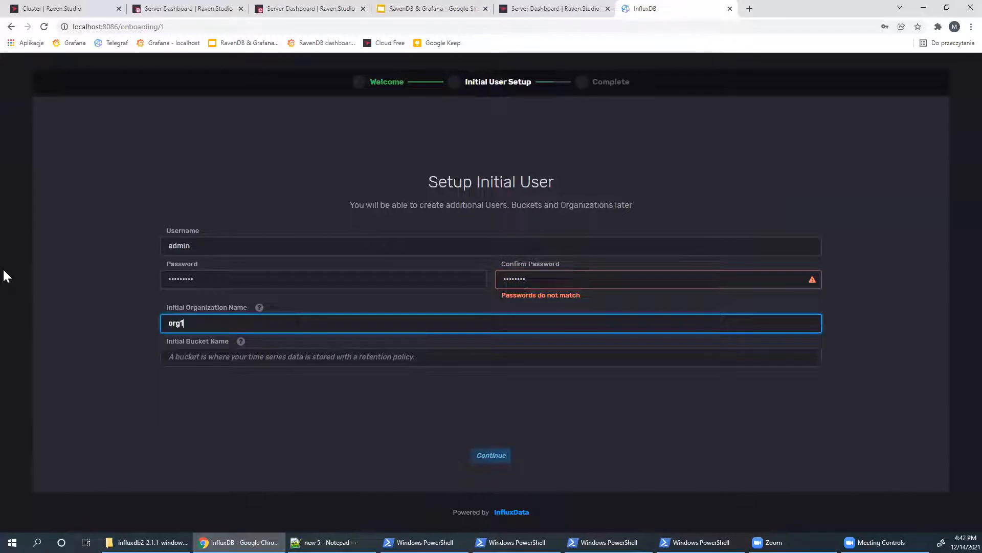
- Enter the initial bucket name telegraf and re-enter a matching password and confirmation
click(278, 360)
text(telegraf)
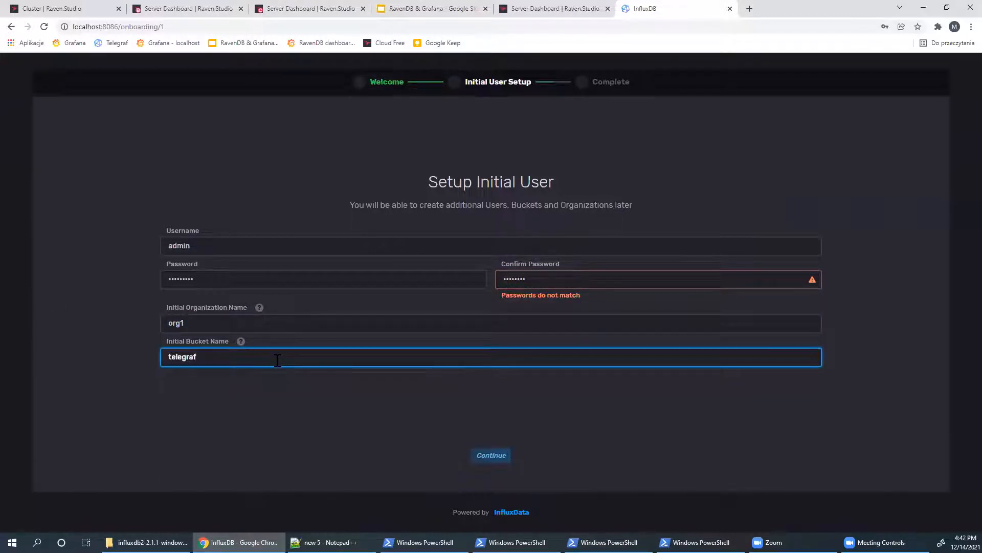
double_click(237, 278)
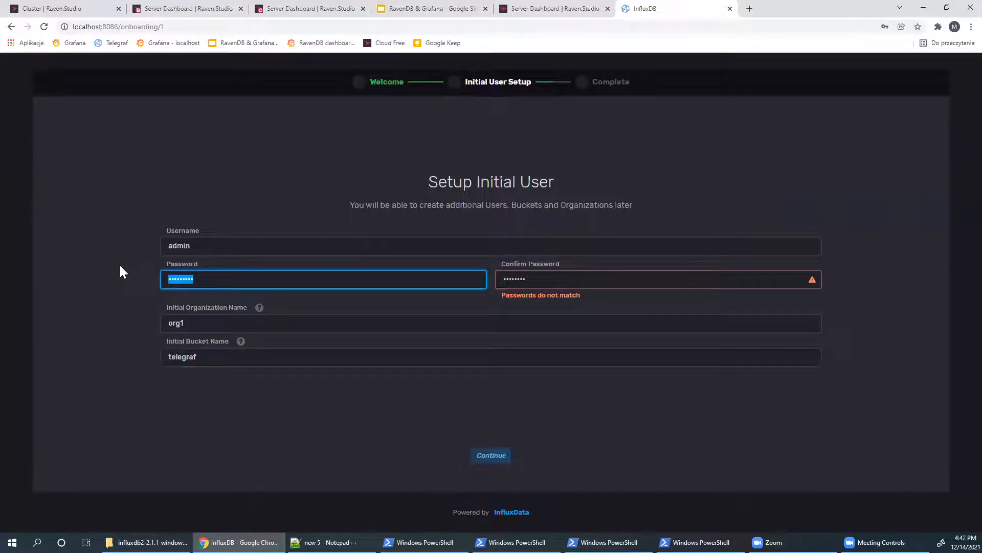
text(••••••••)
key(Tab)
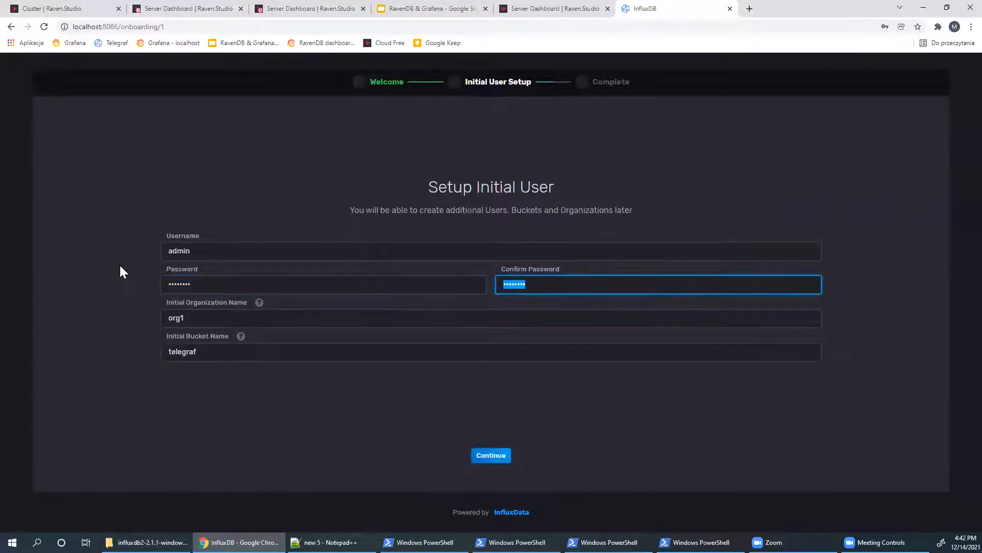
text(••••••••)
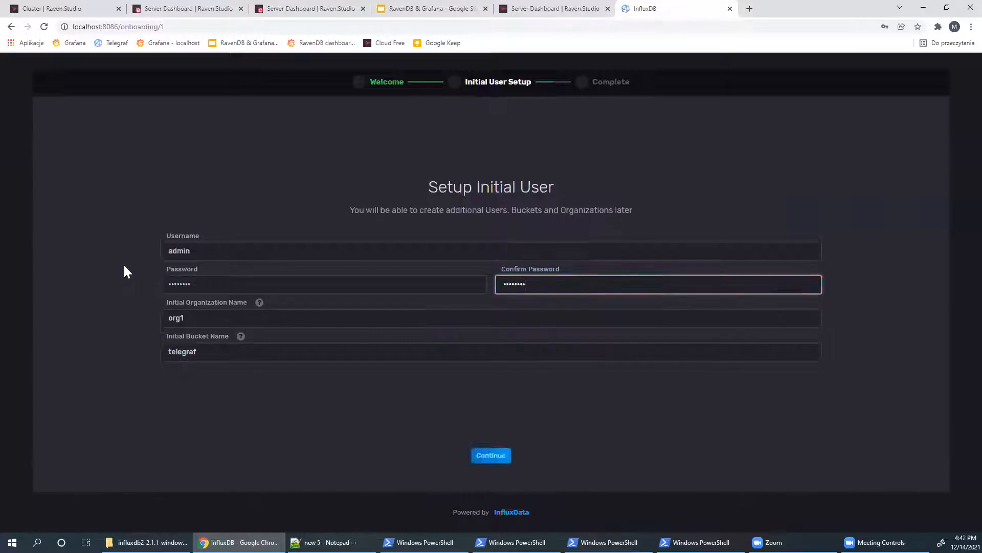
click(259, 444)
- Submit the setup, dismiss the browser password prompts, and choose Configure Later
click(490, 455)
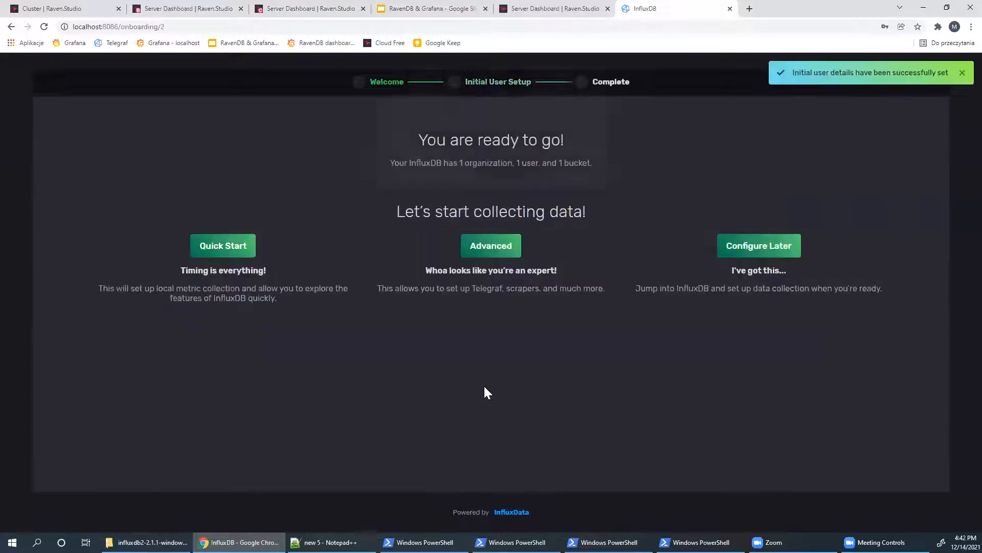
click(569, 177)
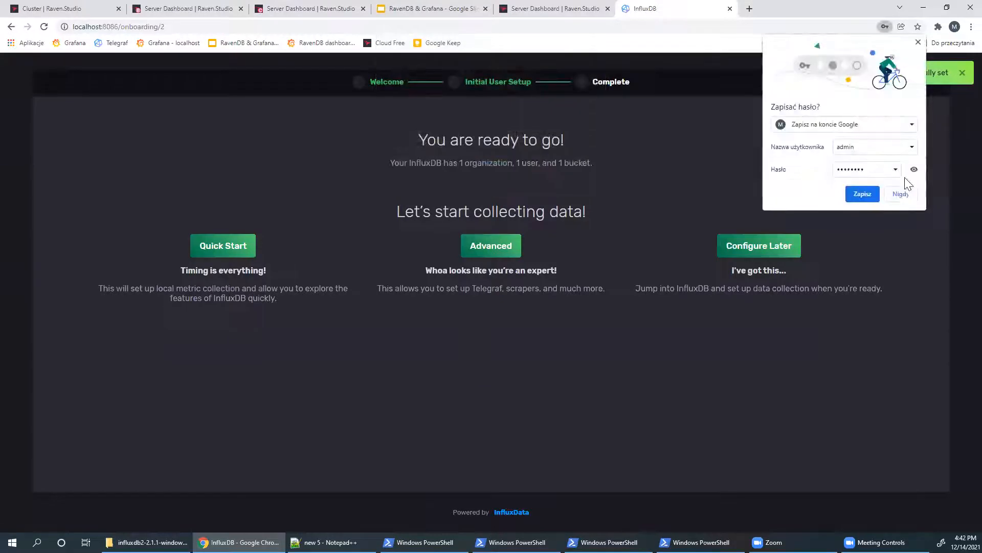
click(904, 188)
click(762, 247)
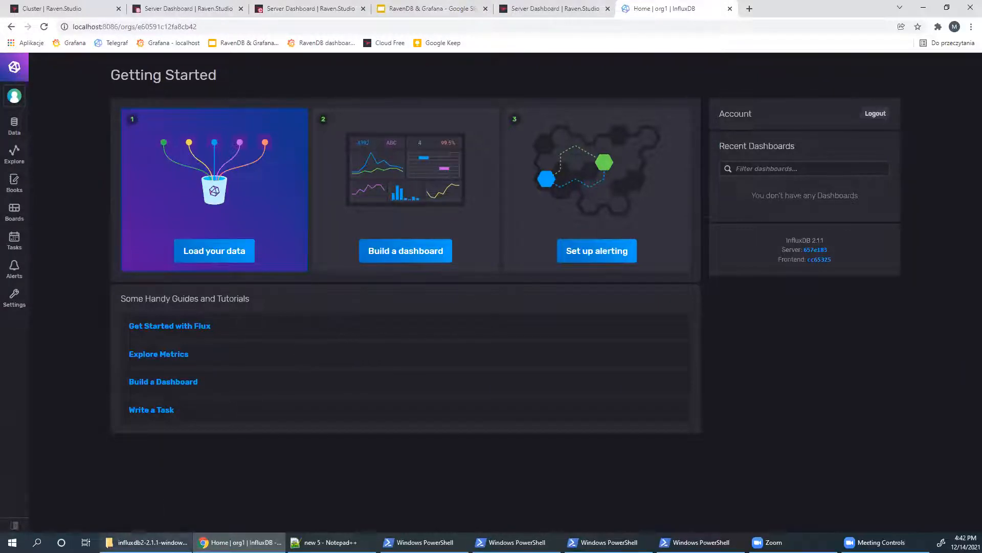
- Return File Explorer to the zips folder, then search Load Data sources for 'raven' and open the RavenDB plugin
click(147, 542)
key(alt+Tab)
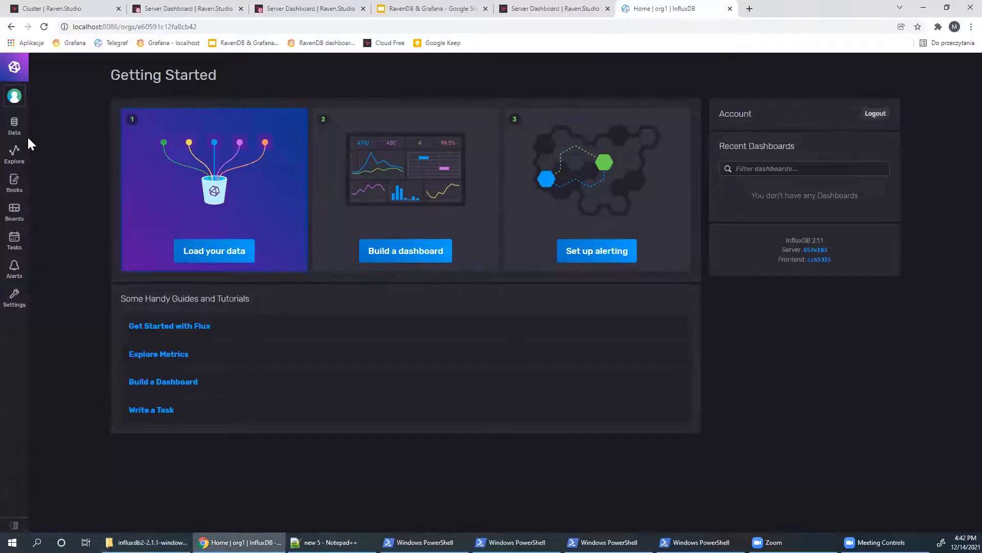
key(alt+Tab)
key(BackSpace)
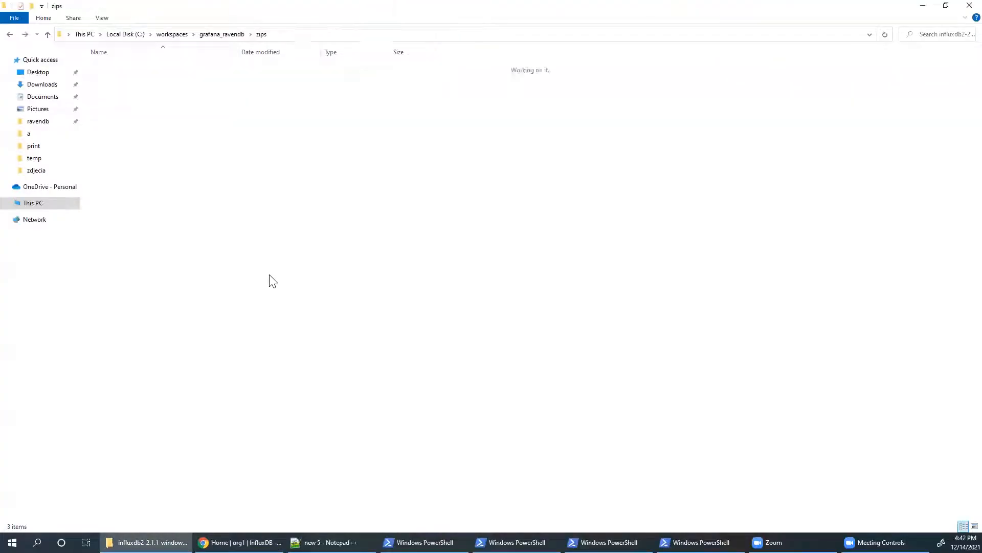
key(alt+Tab)
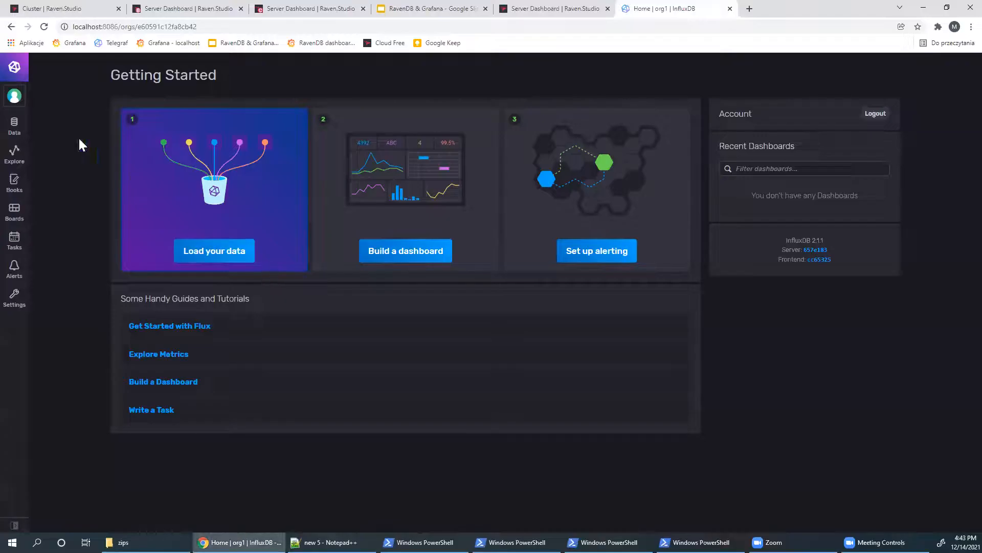
click(14, 125)
text(r)
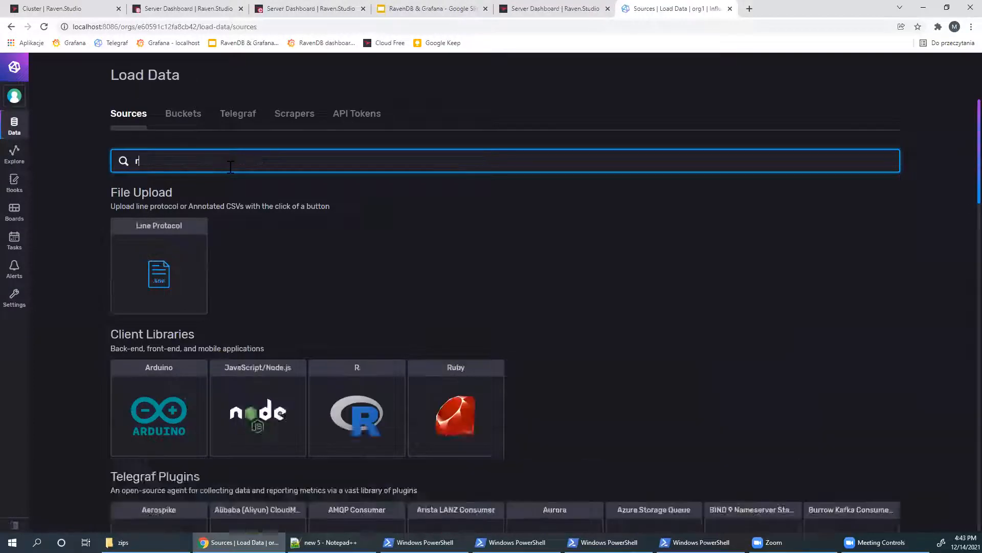
text(aven)
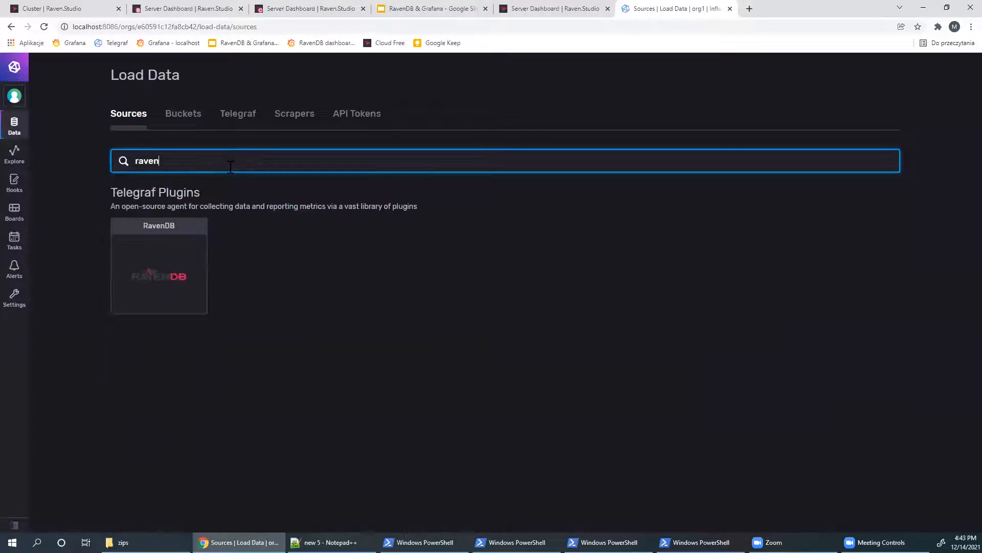
click(190, 276)
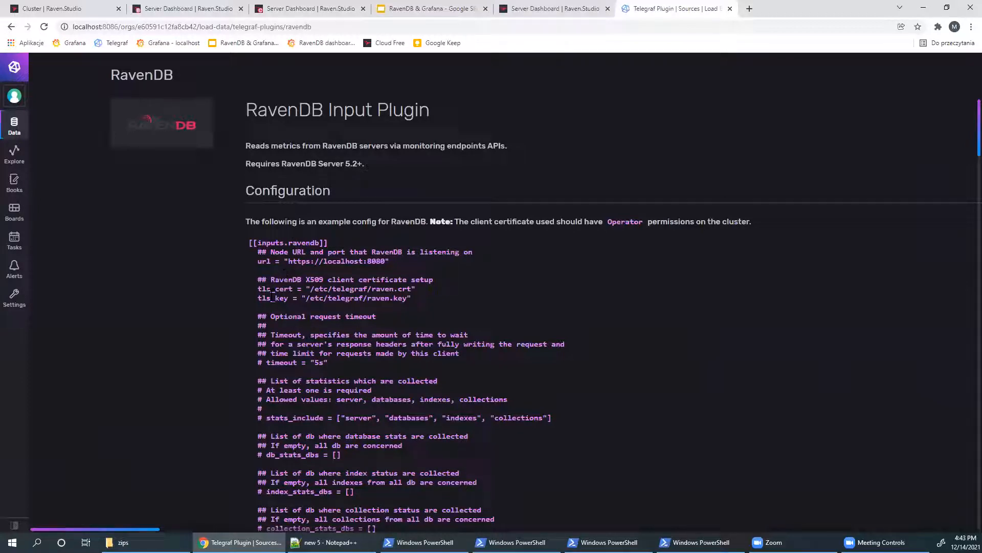
- Scroll through the RavenDB plugin metrics, marking ravendb_databases, then return to Load Data Sources
scroll(285, 285, down, 6)
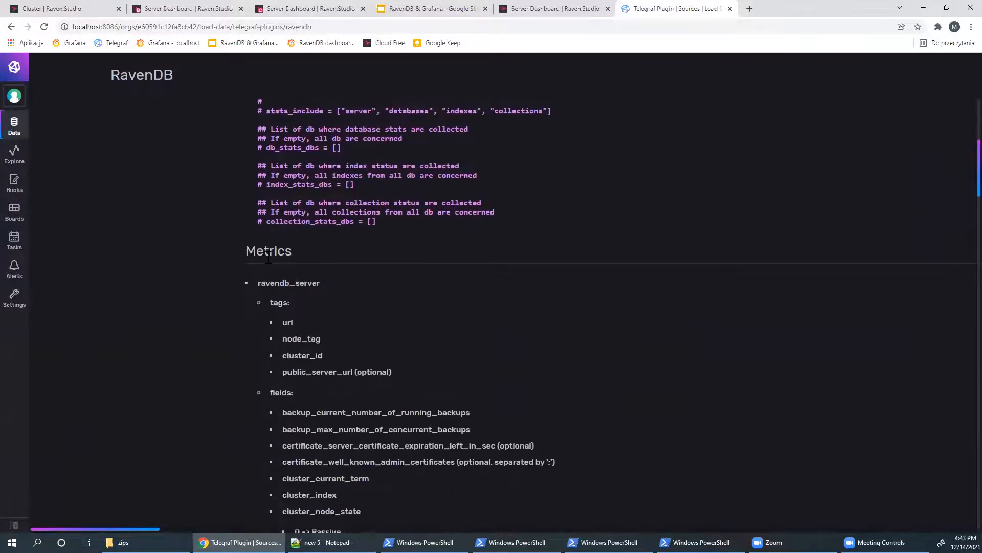
scroll(299, 297, down, 1)
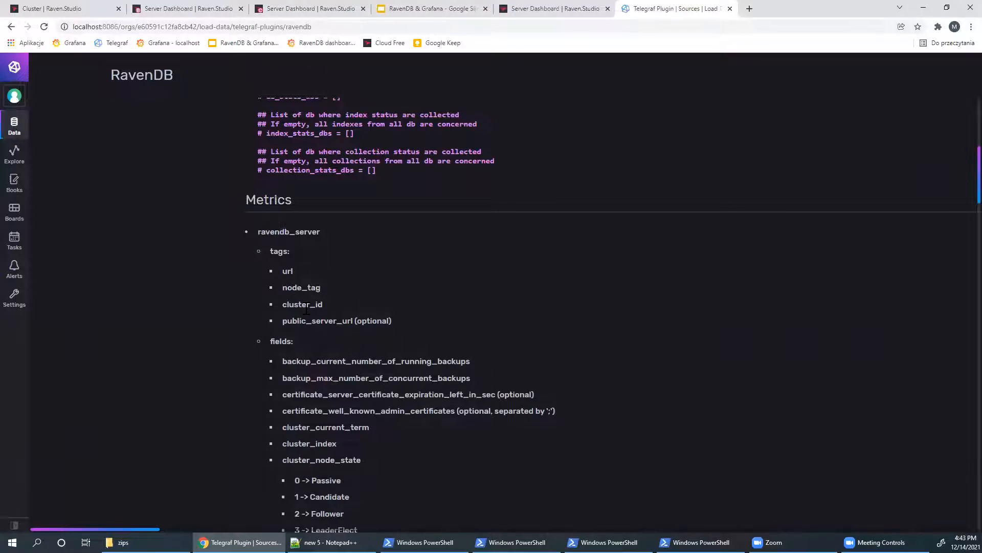
scroll(306, 309, down, 1)
drag(276, 180, 327, 183)
scroll(328, 182, down, 2)
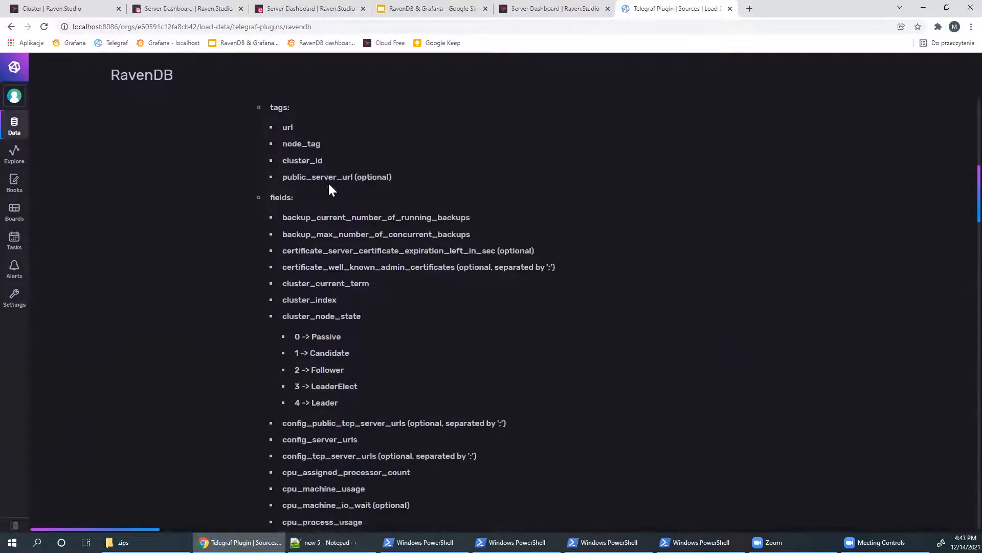
scroll(328, 182, down, 15)
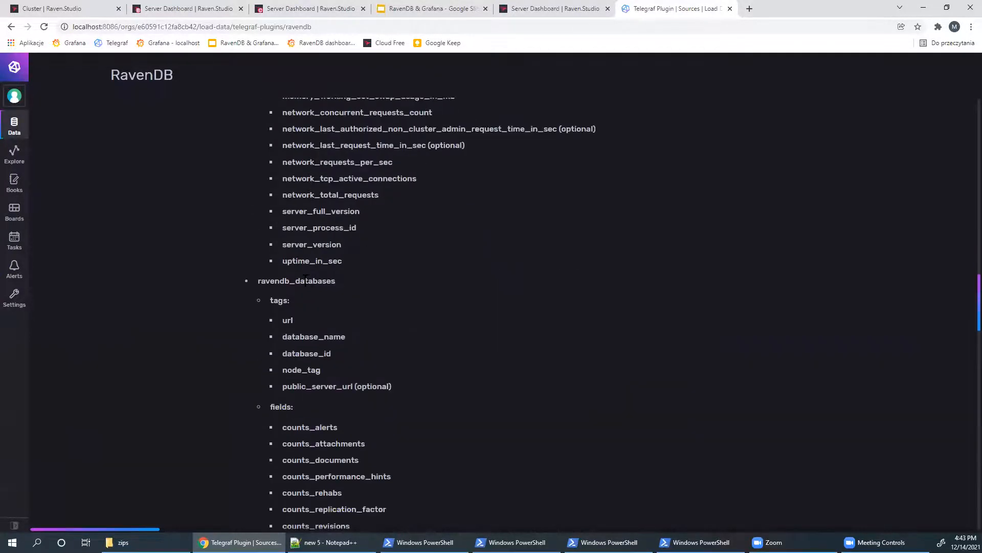
drag(305, 280, 335, 281)
scroll(364, 284, up, 5)
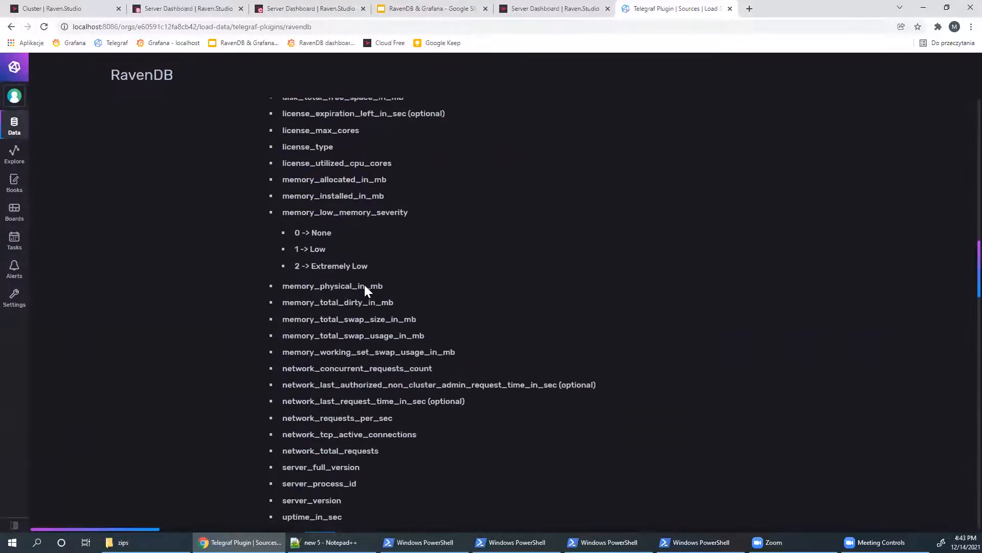
scroll(369, 298, up, 20)
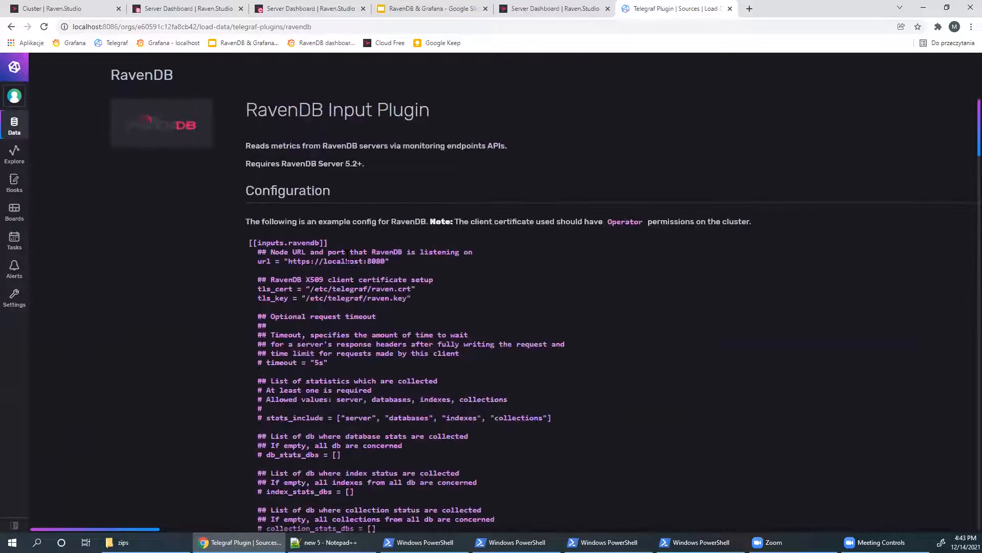
click(16, 127)
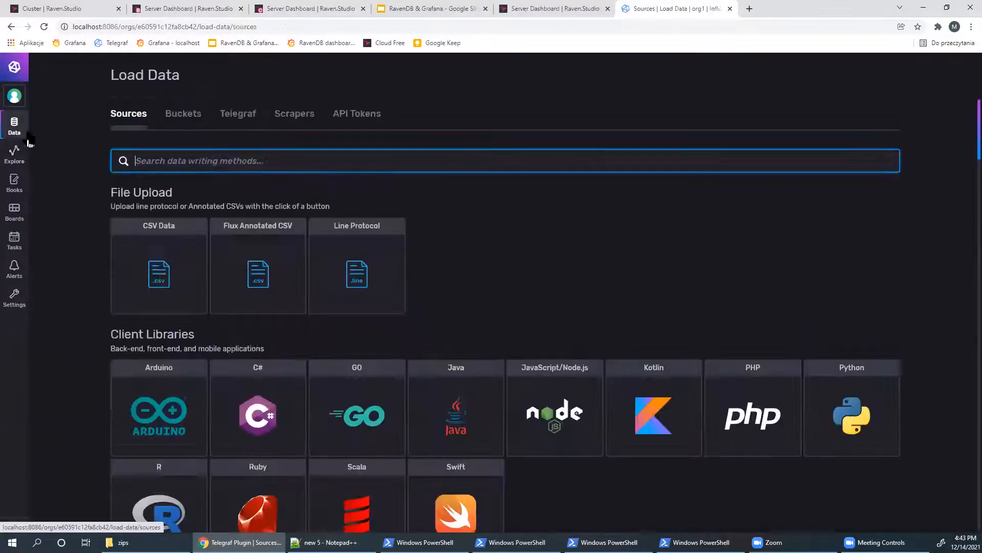
- Create a new Telegraf configuration monitoring System metrics
click(236, 116)
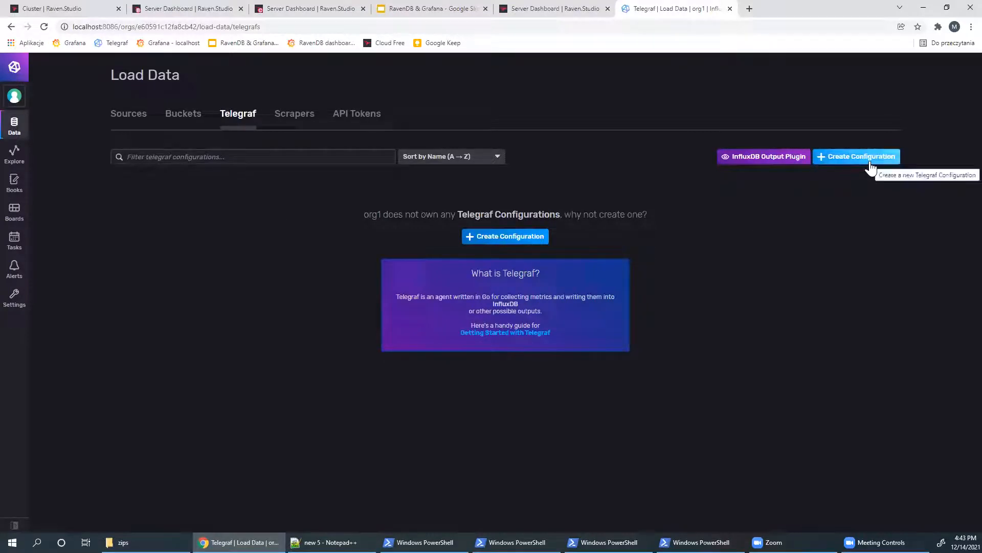
click(507, 236)
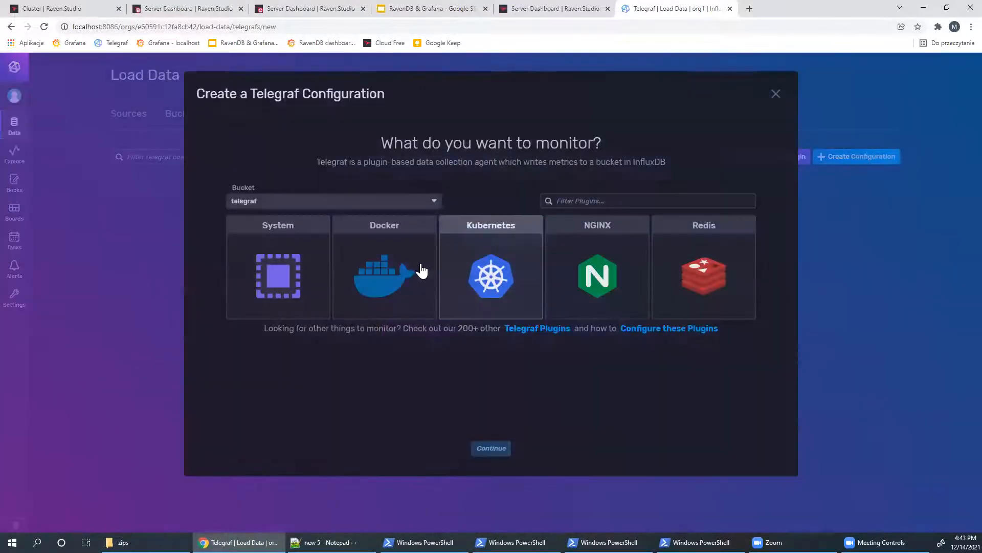
click(299, 280)
click(486, 448)
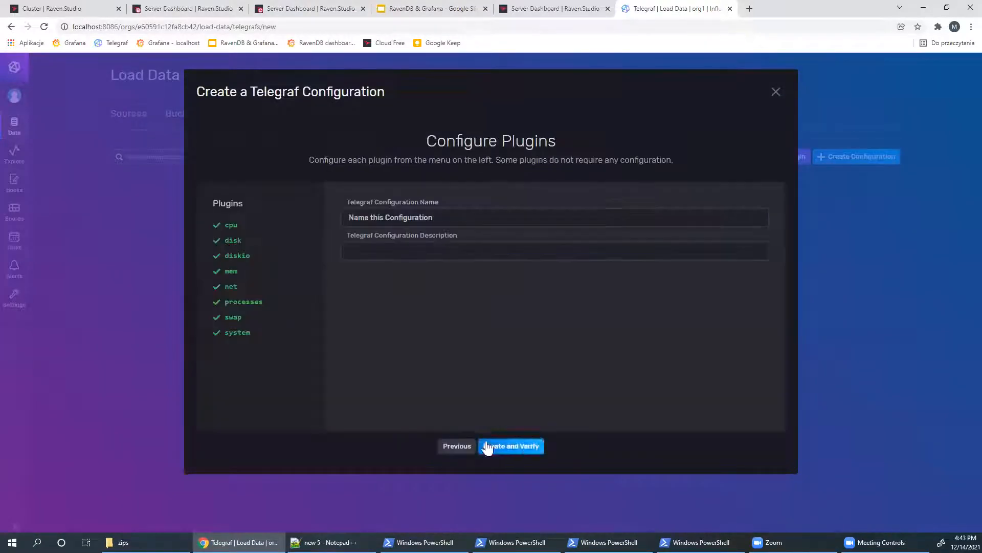
- Name the configuration 'default config' and save it to reach the testing instructions
click(346, 209)
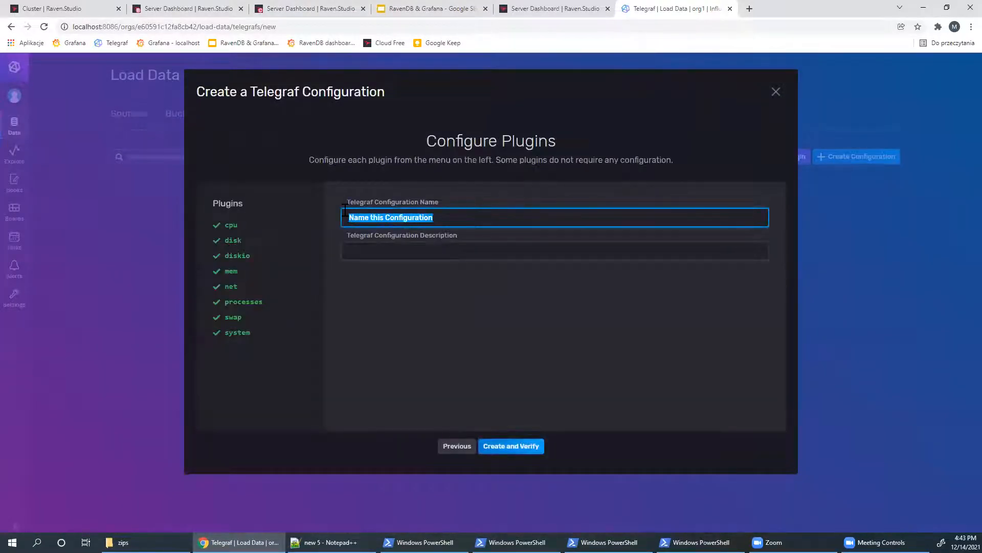
text(default config)
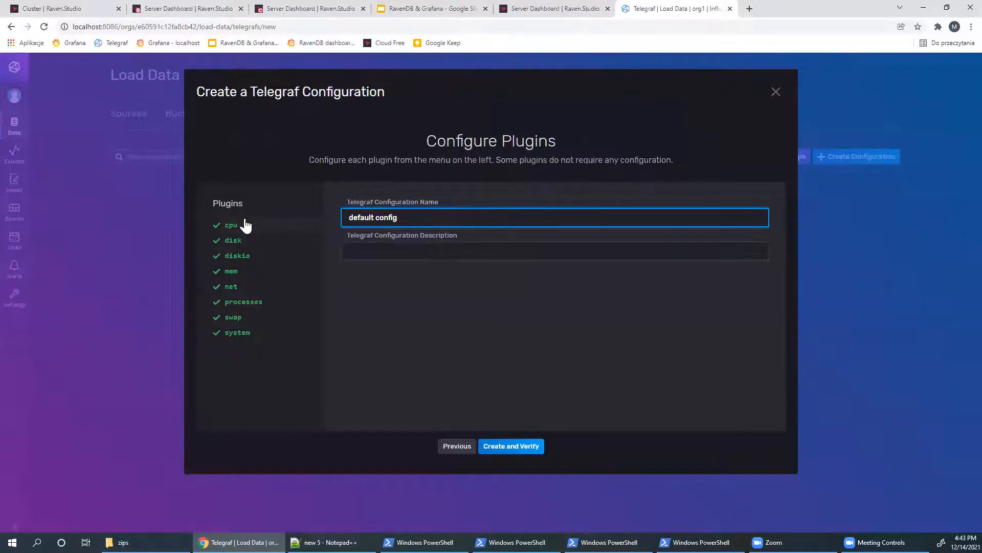
click(511, 445)
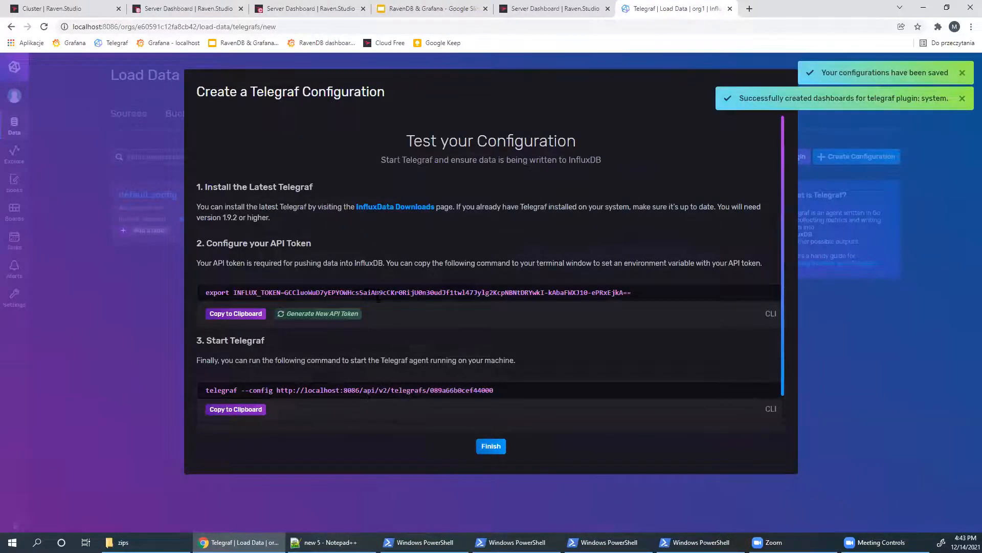
scroll(455, 294, down, 1)
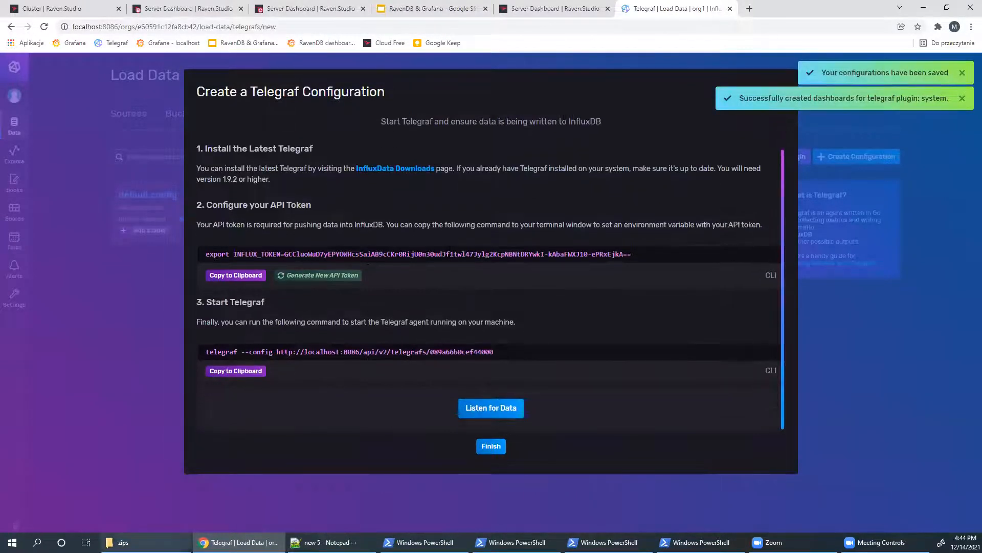
click(123, 542)
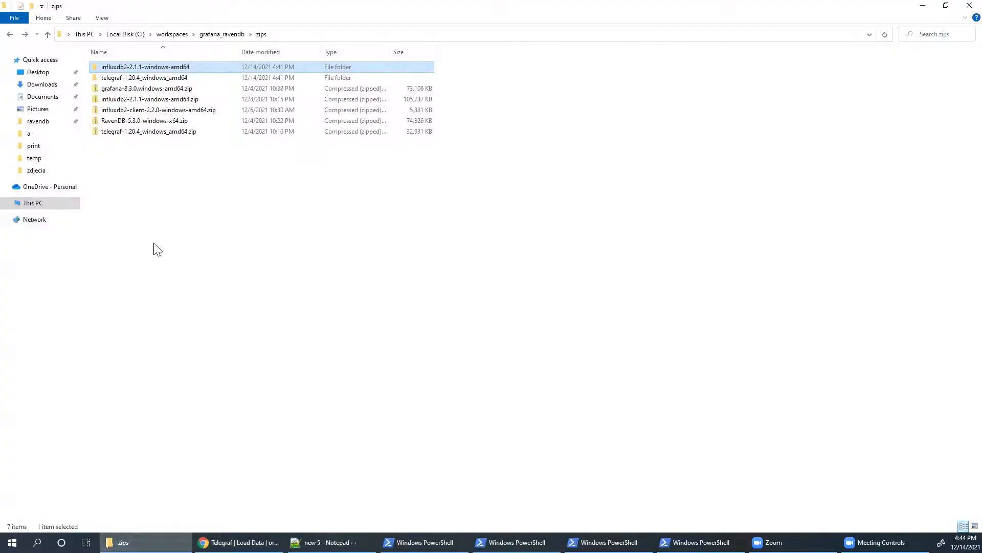
- Open telegraf-1.20.4_windows_amd64 and its inner telegraf-1.20.4 folder, then review the token export command
double_click(126, 77)
double_click(123, 69)
right_click(147, 117)
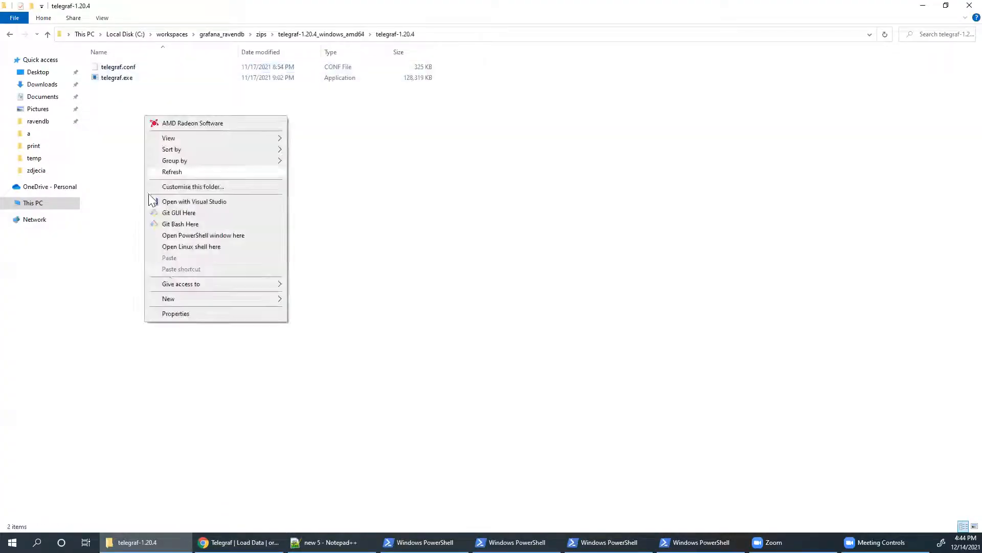
key(alt+Tab)
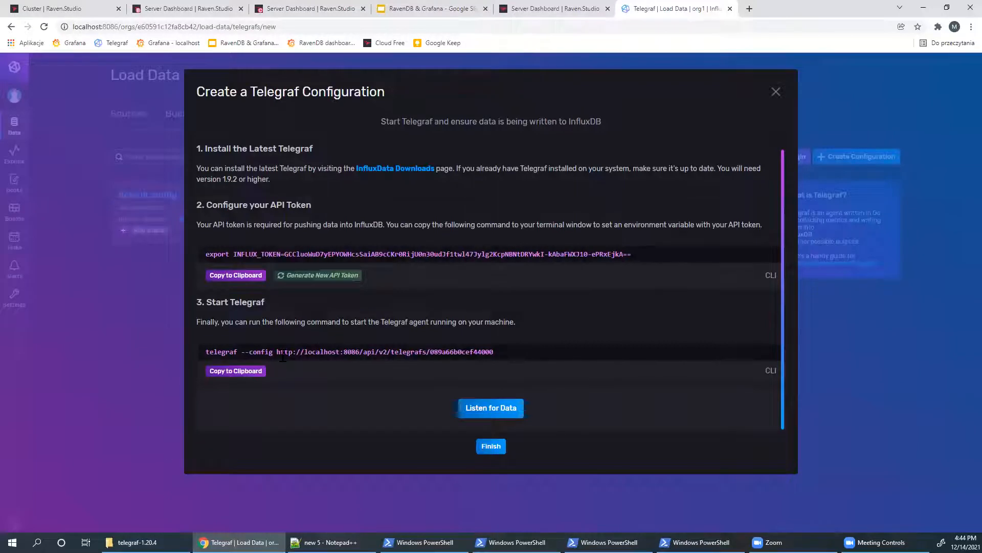
drag(238, 253, 348, 254)
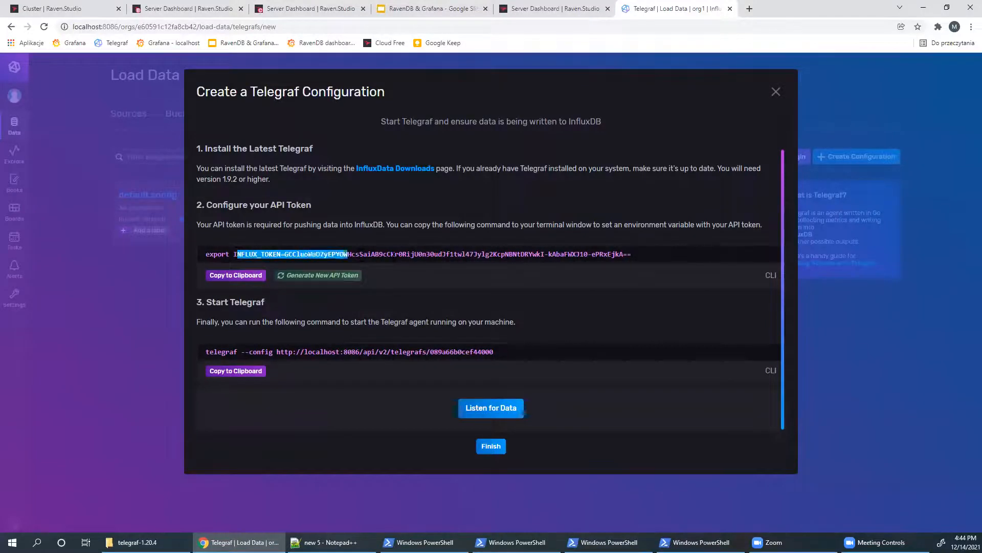
click(415, 257)
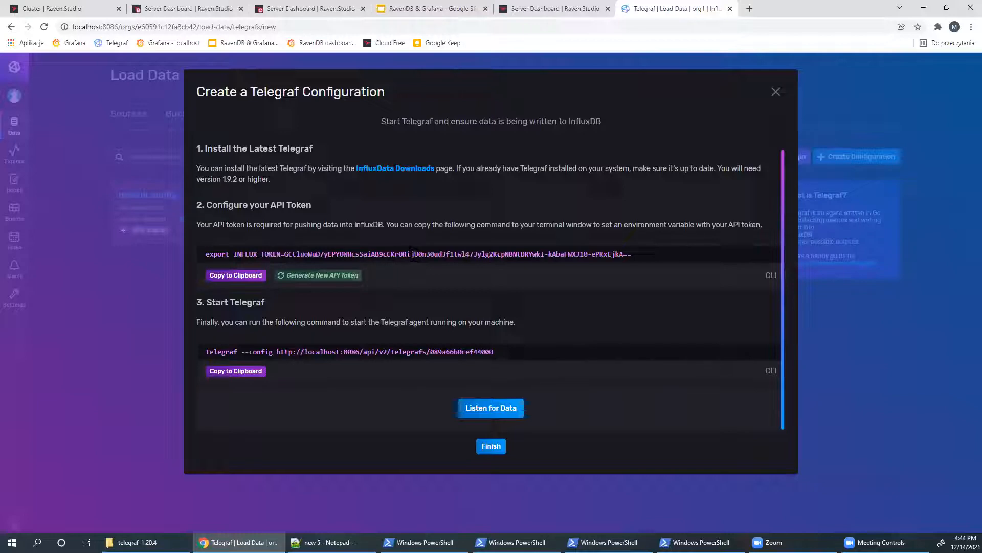
- Create a new file named run.ps1 in the telegraf-1.20.4 folder
click(132, 541)
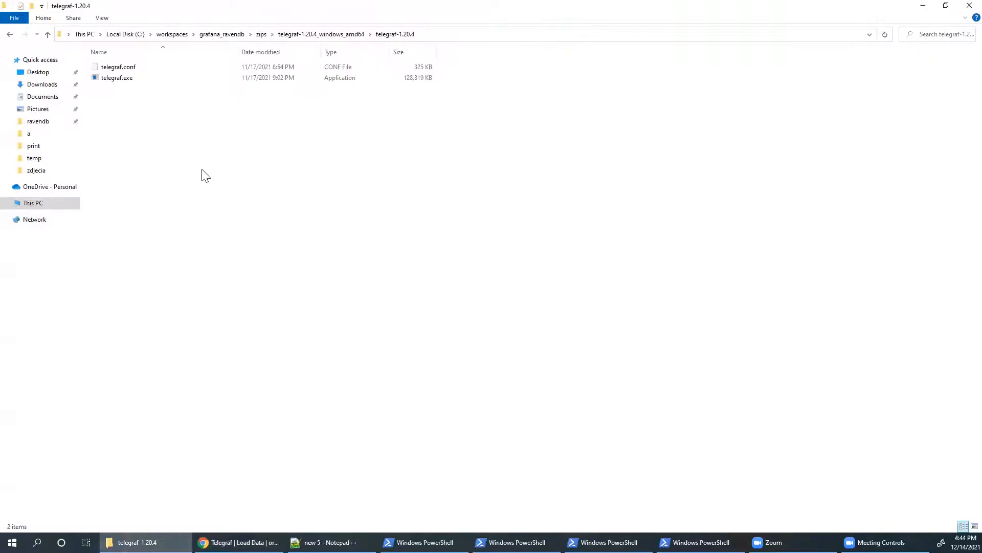
right_click(202, 170)
mouse_move(294, 329)
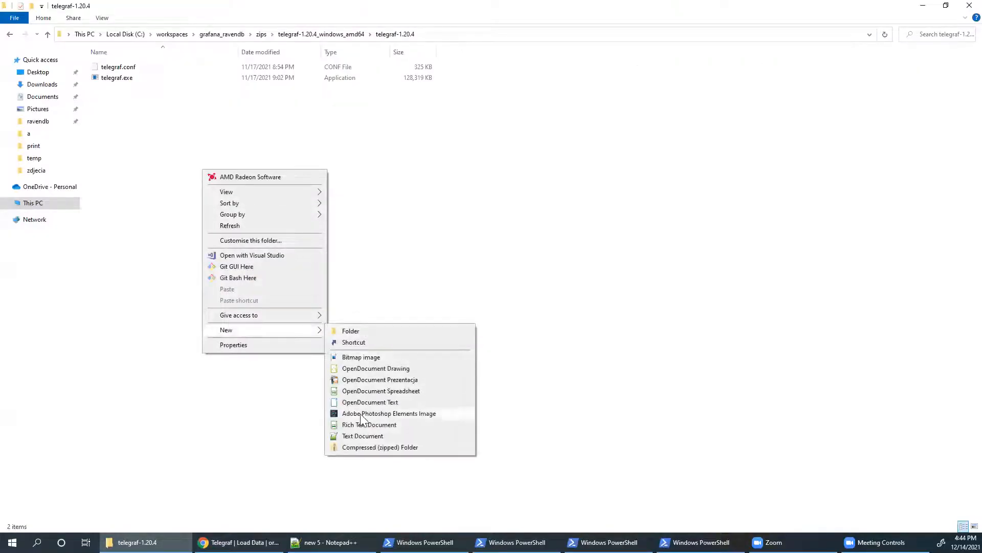
click(366, 438)
text(run.p)
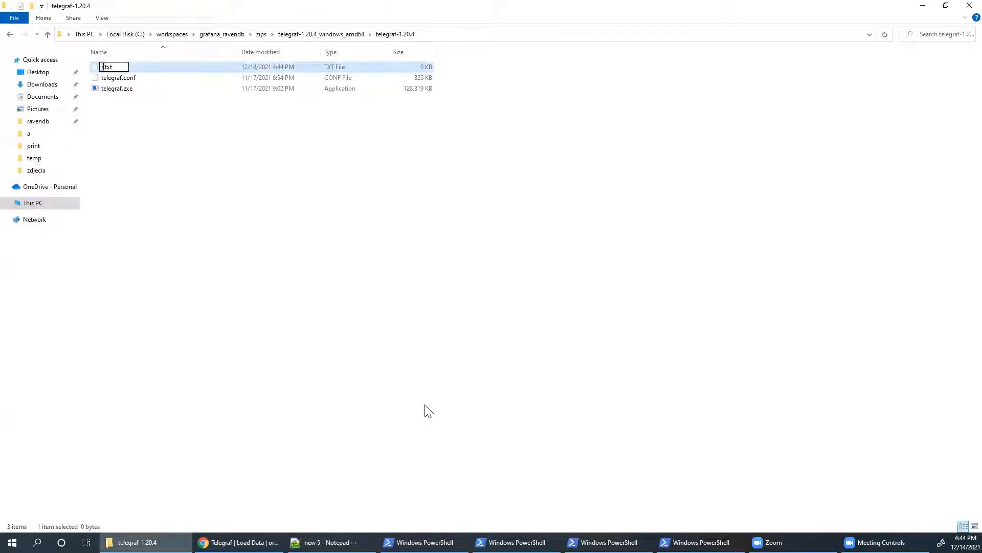
text(s1)
key(Delete)
key(Delete)
key(Delete)
key(Delete)
key(Return)
key(Return)
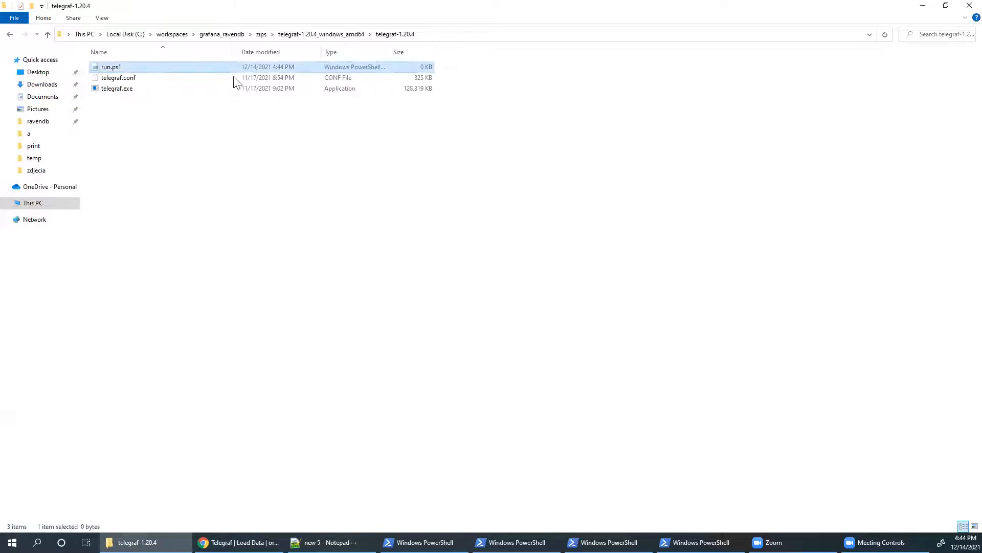
- Open run.ps1 in Notepad++ and clear its existing contents
right_click(154, 66)
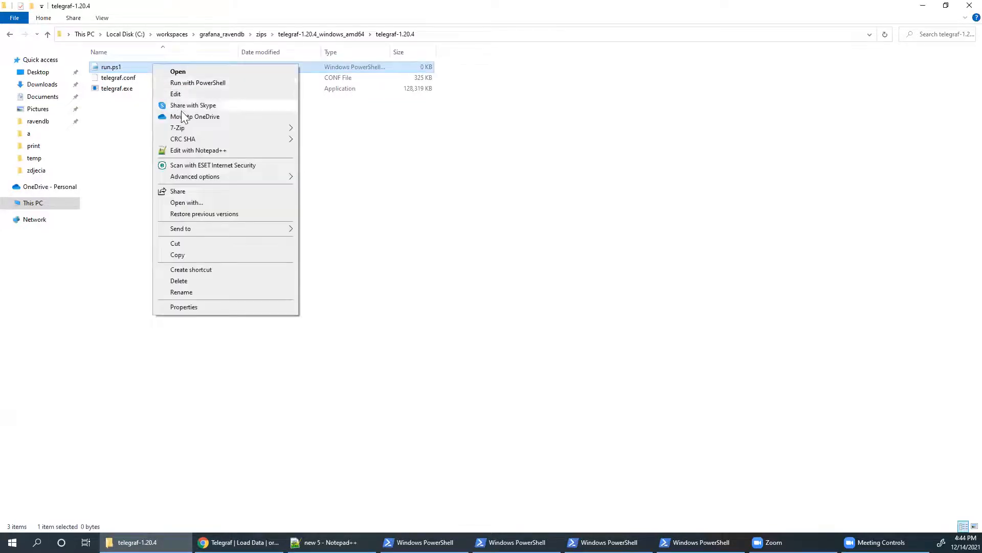
click(196, 149)
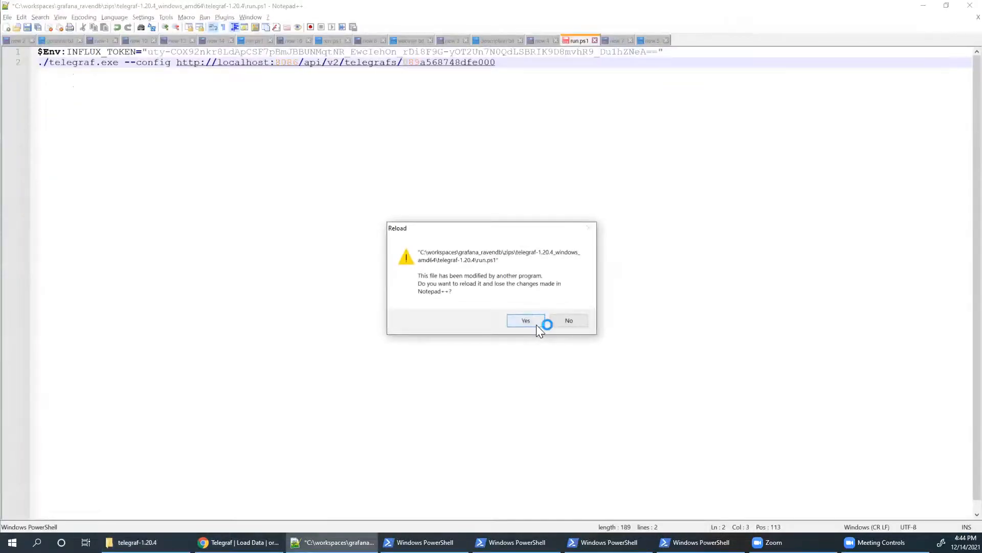
click(569, 321)
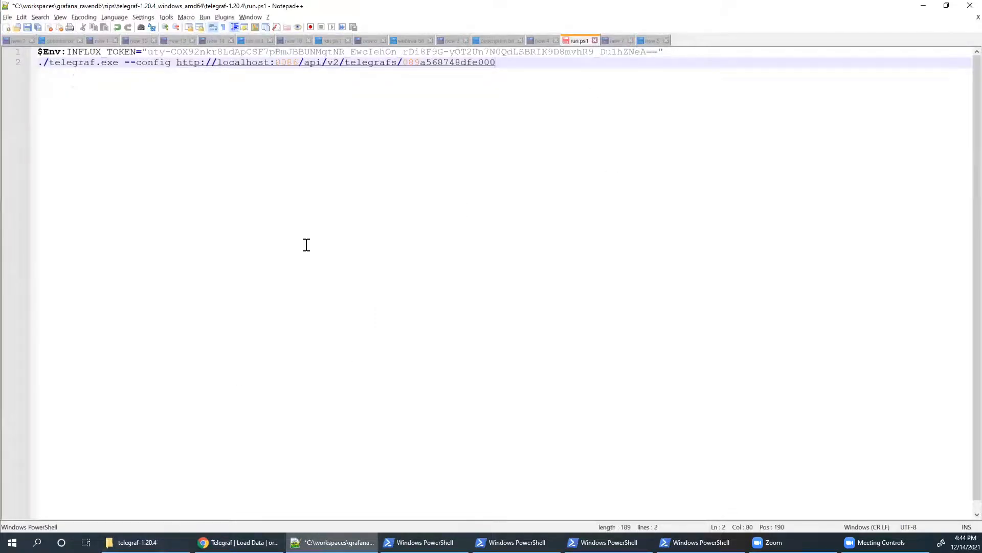
key(ctrl+a)
key(BackSpace)
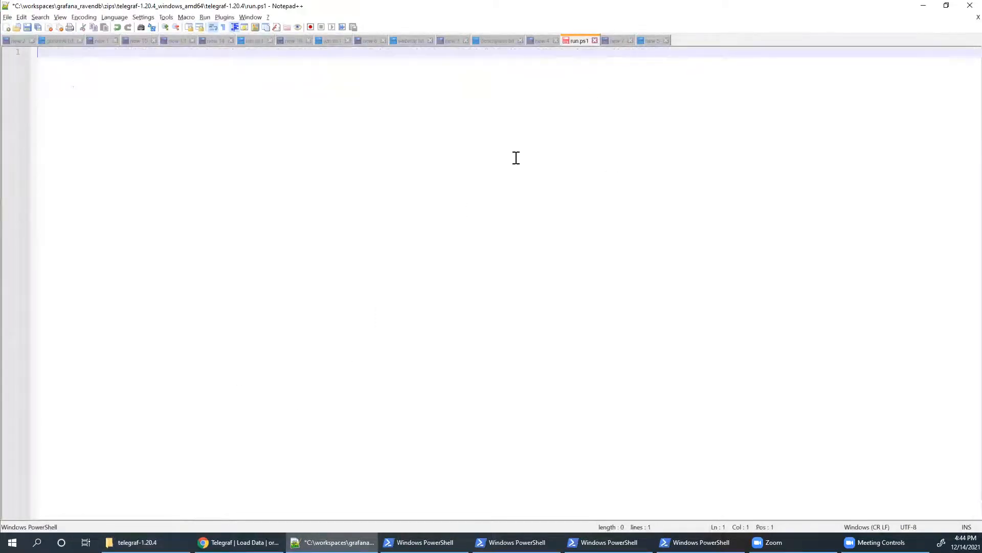
text($en)
key(BackSpace)
key(BackSpace)
text(env)
- Paste the token export command and rewrite it as $Env:INFLUX_TOKEN with the token quoted
click(241, 542)
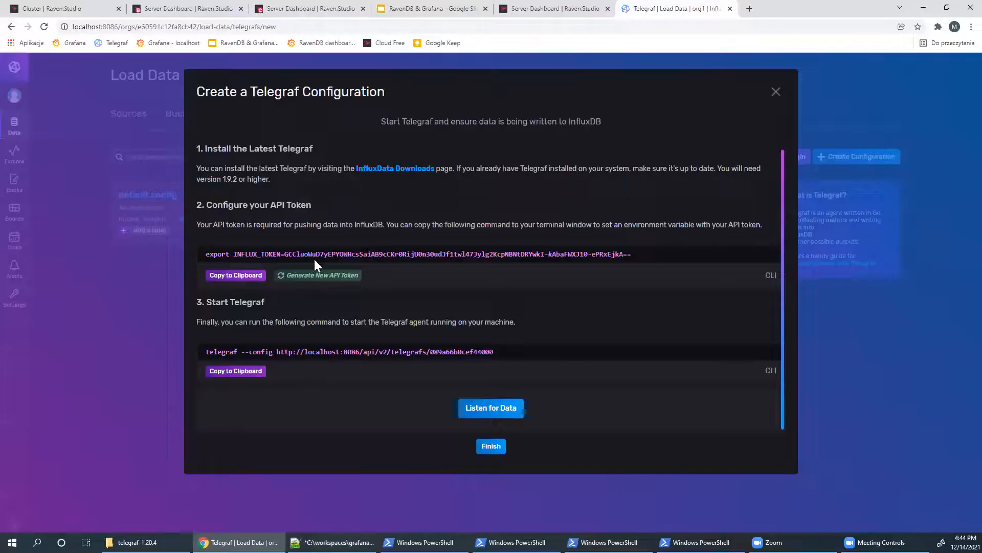
click(242, 275)
key(alt+Tab)
key(ctrl+a)
key(ctrl+v)
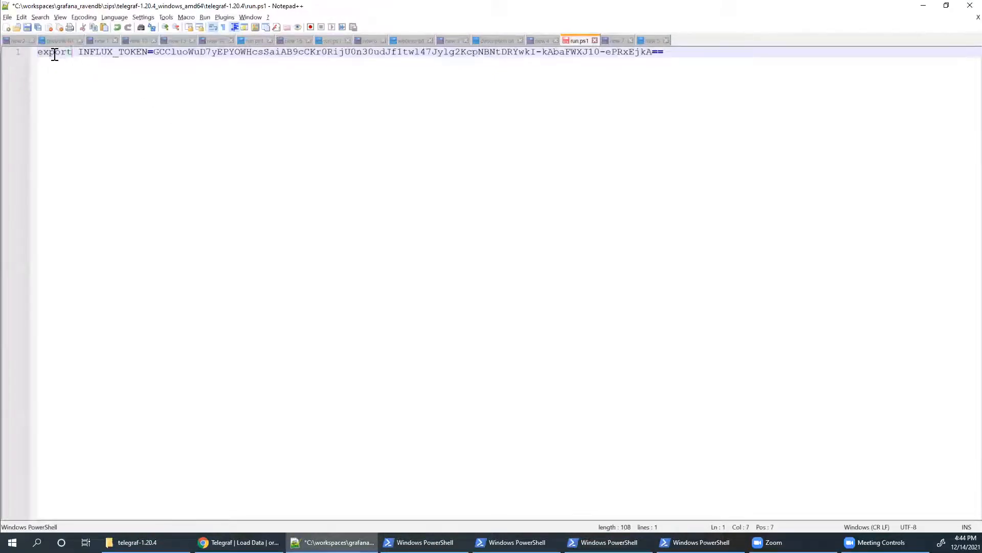
double_click(71, 53)
text($Env:)
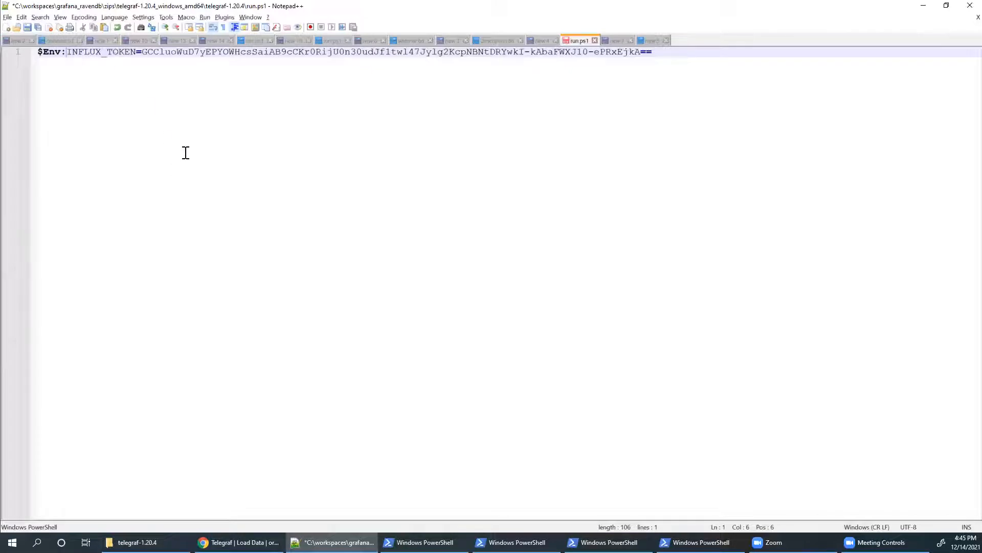
text(")
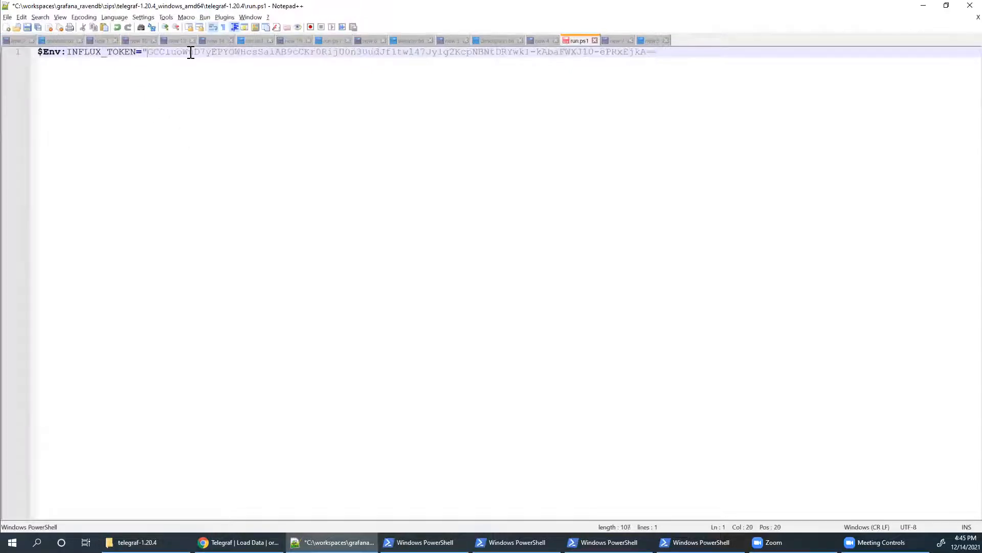
key(End)
text(")
- Add a second line running ./telegraf.exe with the copied --config URL, and save run.ps1
key(Return)
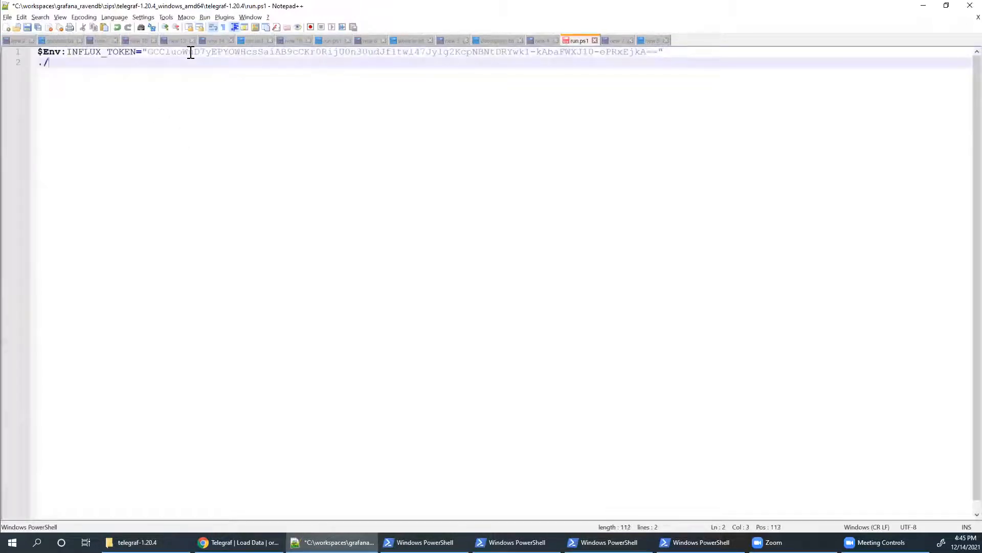
key(BackSpace)
text(raf.exe)
key(alt+Tab)
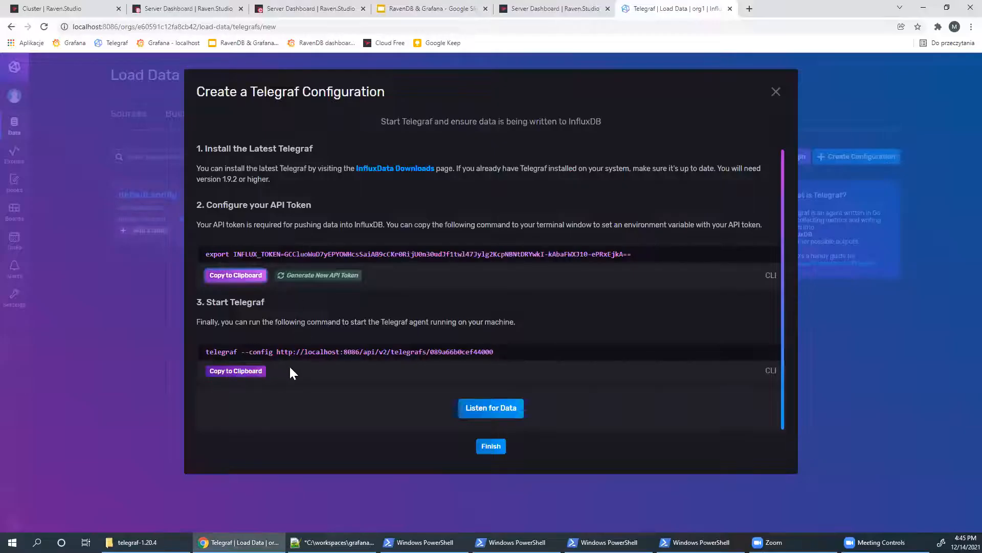
drag(241, 351, 514, 350)
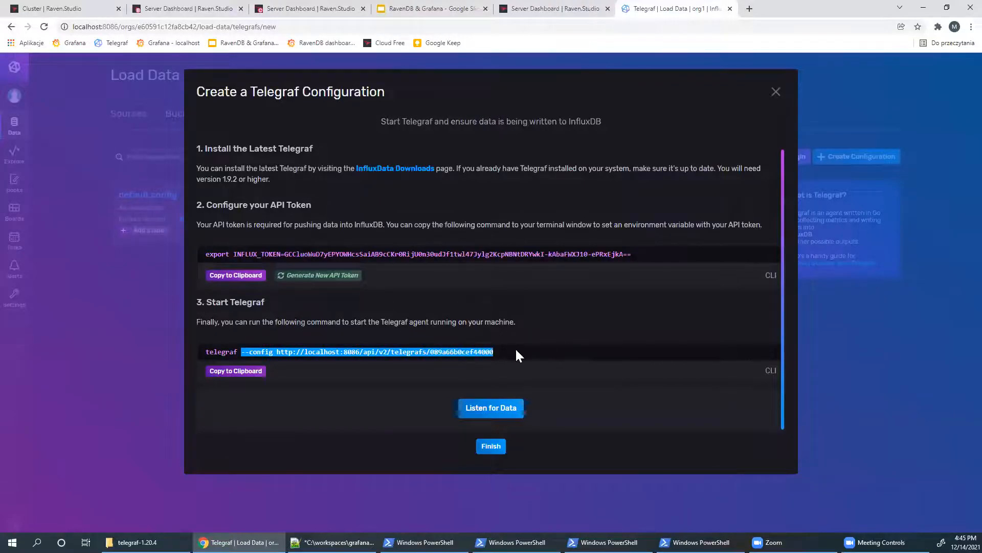
key(ctrl+c)
key(alt+Tab)
key(ctrl+v)
key(ctrl+s)
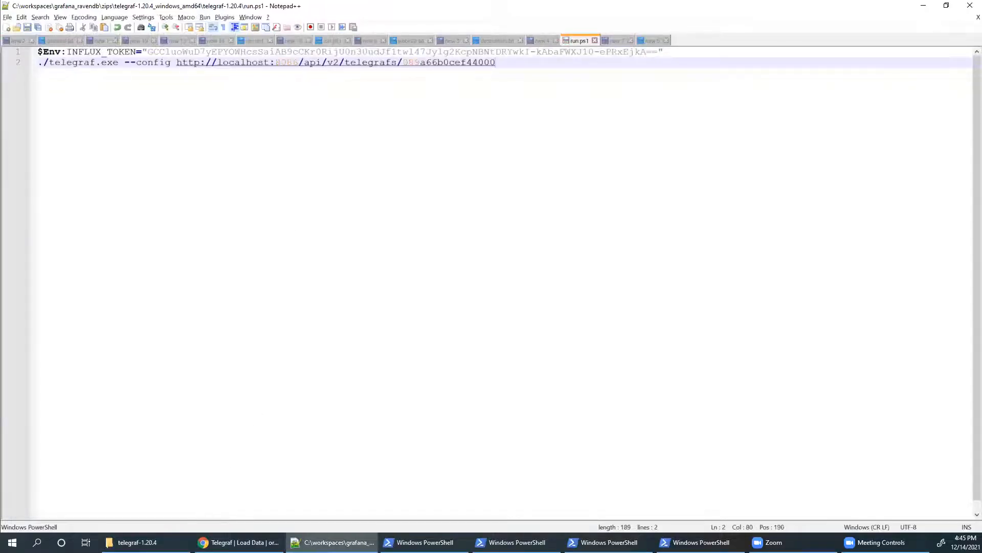
key(alt+Tab)
right_click(116, 70)
- Run run.ps1 with PowerShell, check Telegraf's console output, and return to the InfluxDB dialog
click(153, 86)
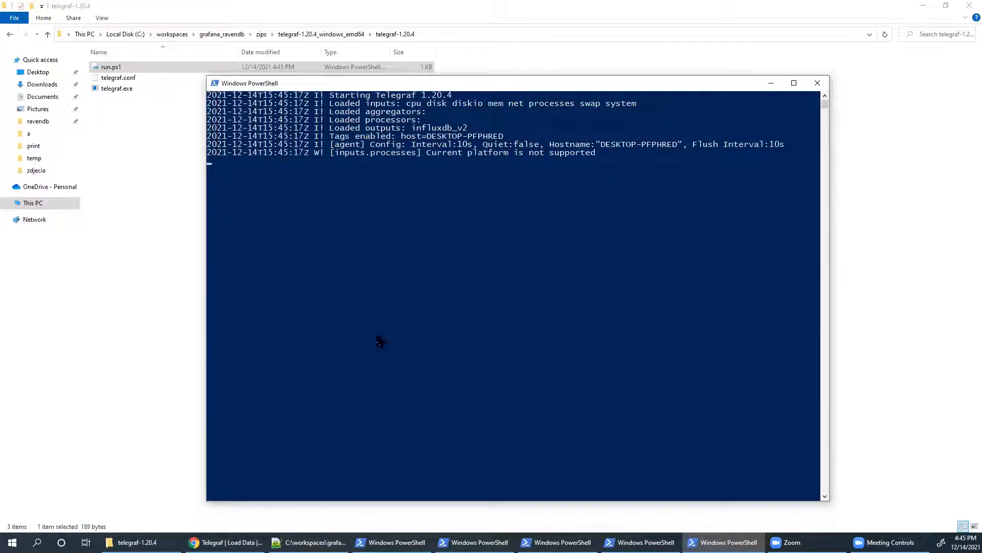
click(308, 541)
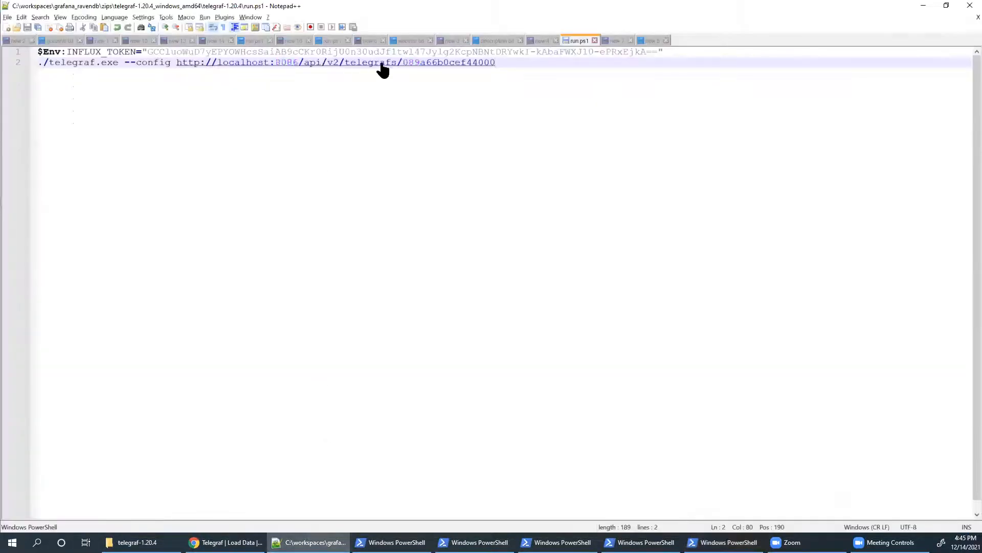
key(alt+Tab)
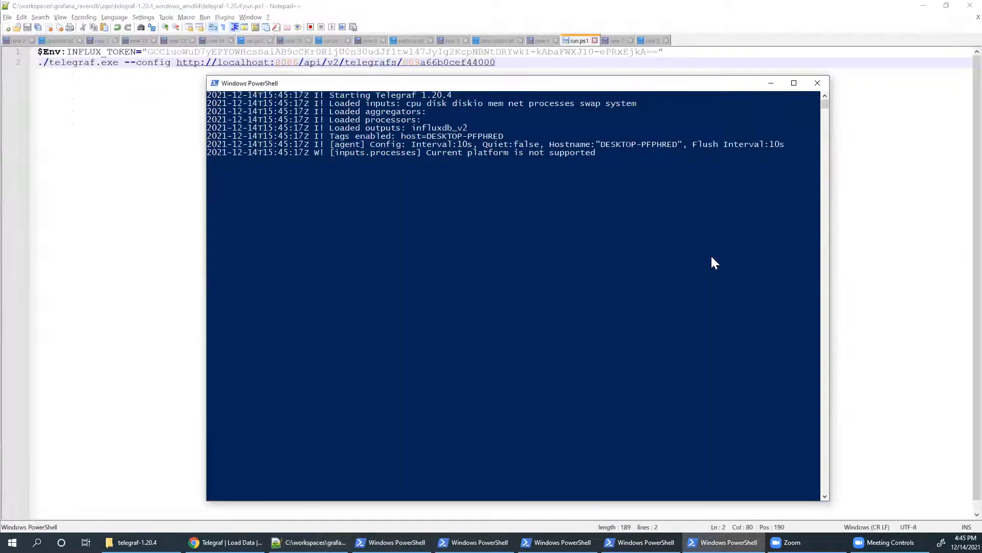
click(226, 541)
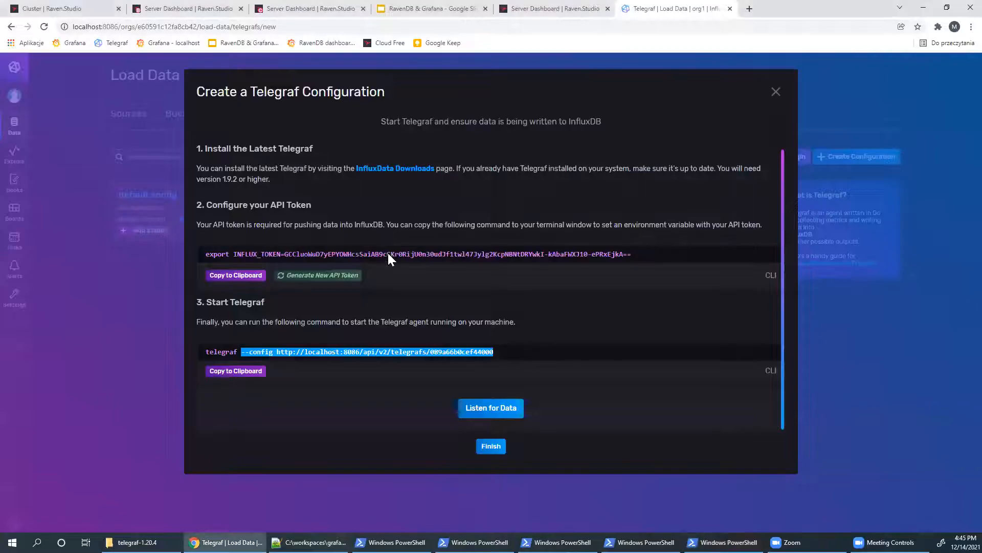
- Finish the Telegraf setup, then review default config and close it without saving
click(499, 446)
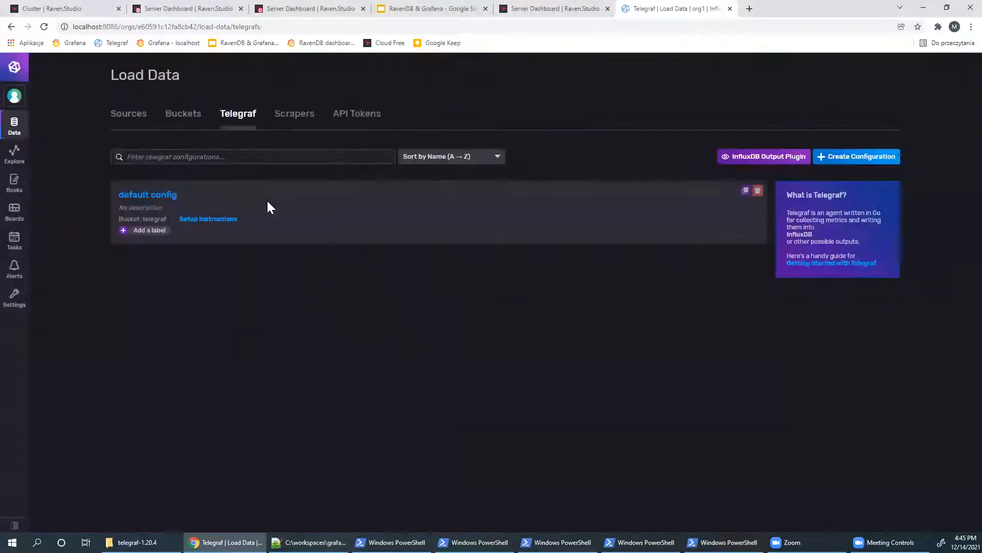
click(153, 199)
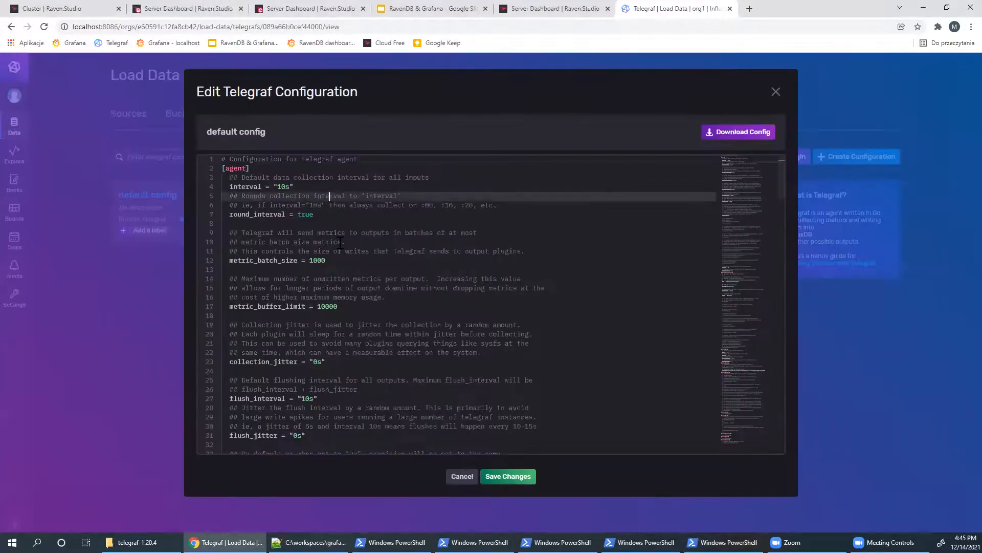
scroll(340, 247, down, 12)
scroll(340, 246, down, 15)
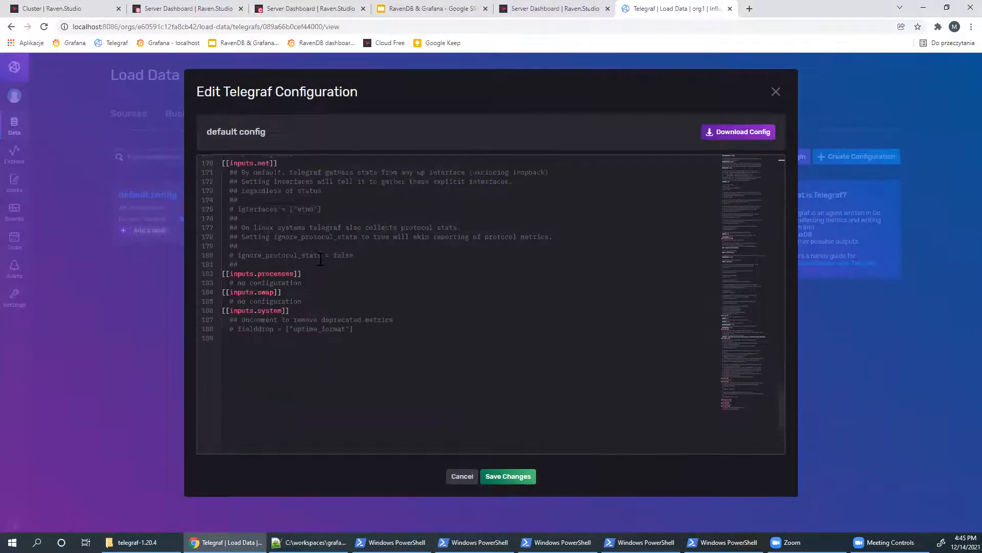
scroll(258, 294, up, 6)
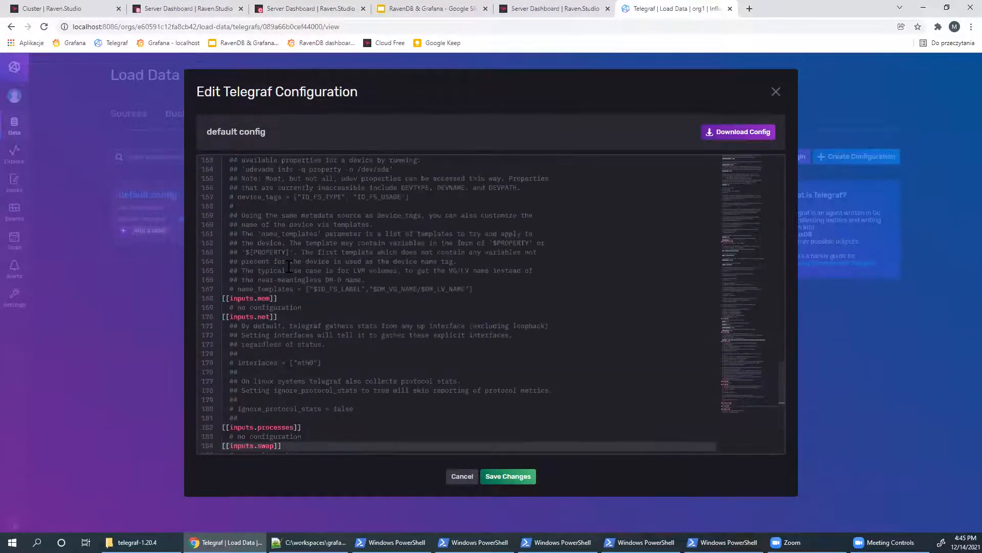
scroll(289, 265, up, 2)
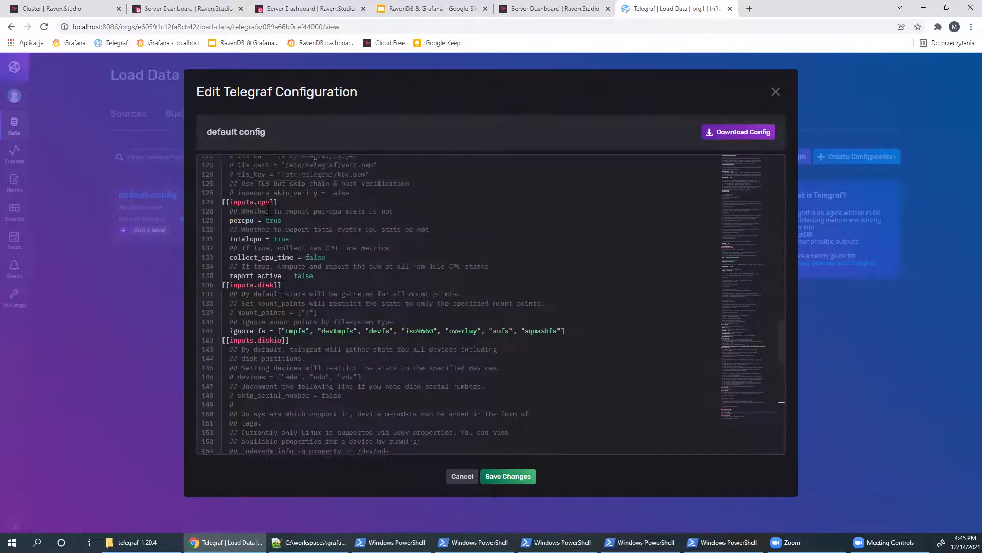
click(462, 476)
- Graph usage_user from the cpu measurement in Data Explorer, then open a new browser tab
click(16, 155)
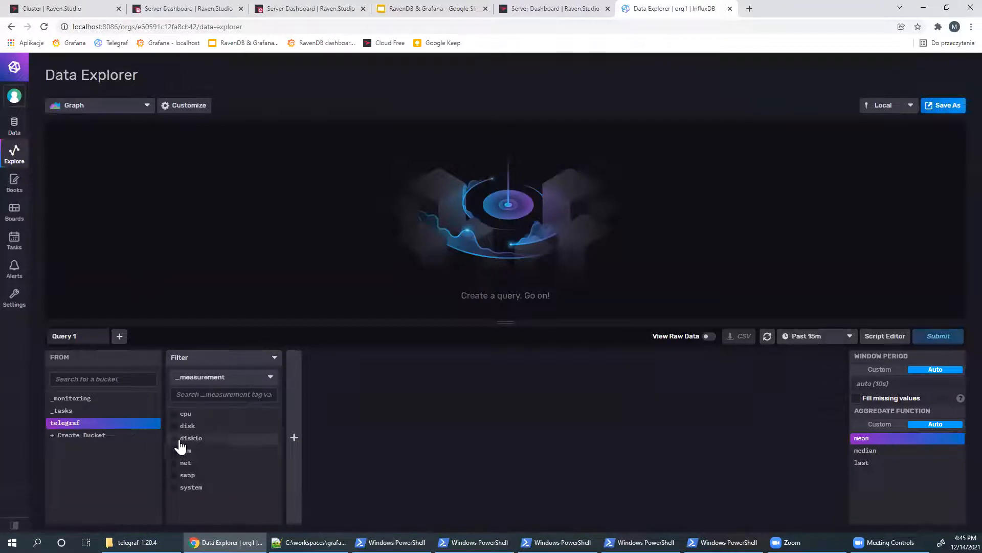
click(214, 413)
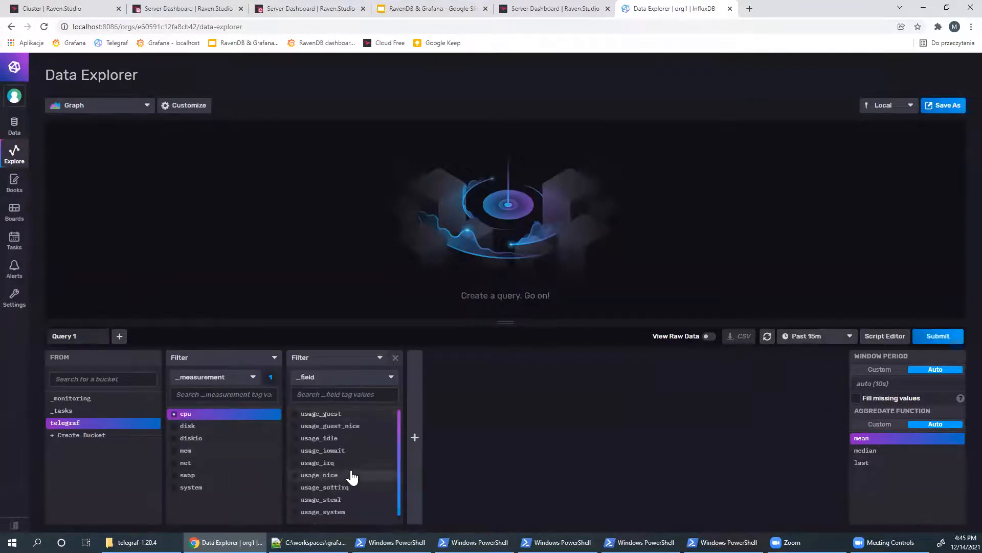
scroll(354, 465, down, 1)
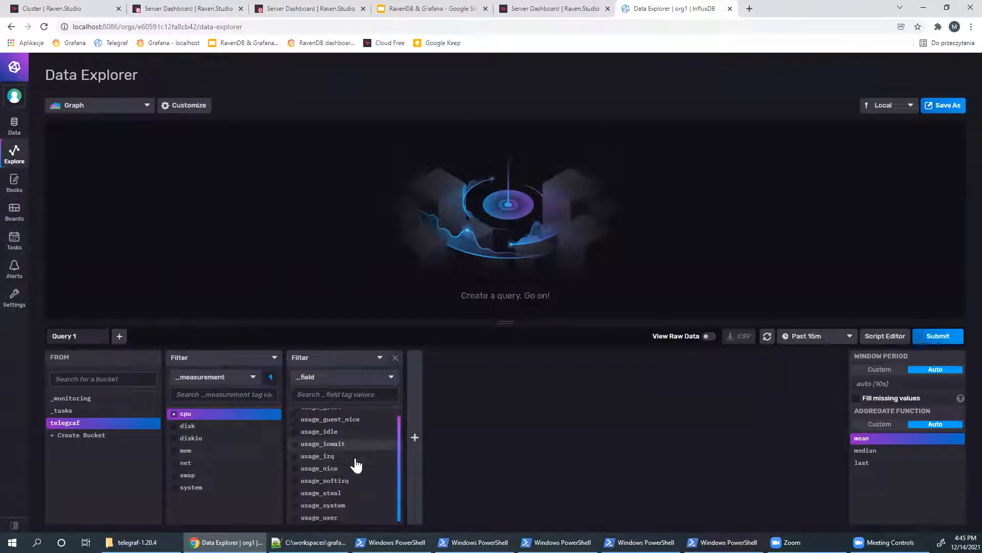
click(338, 519)
click(938, 336)
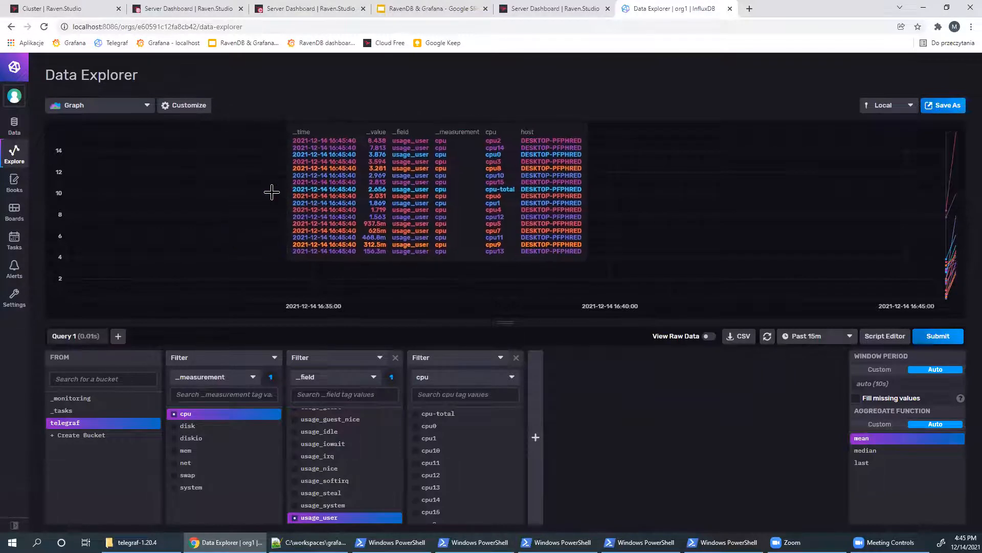
key(ctrl+t)
- Visit the live RavenDB studio address, then close the RavenDB dashboard tab
text(live)
key(Return)
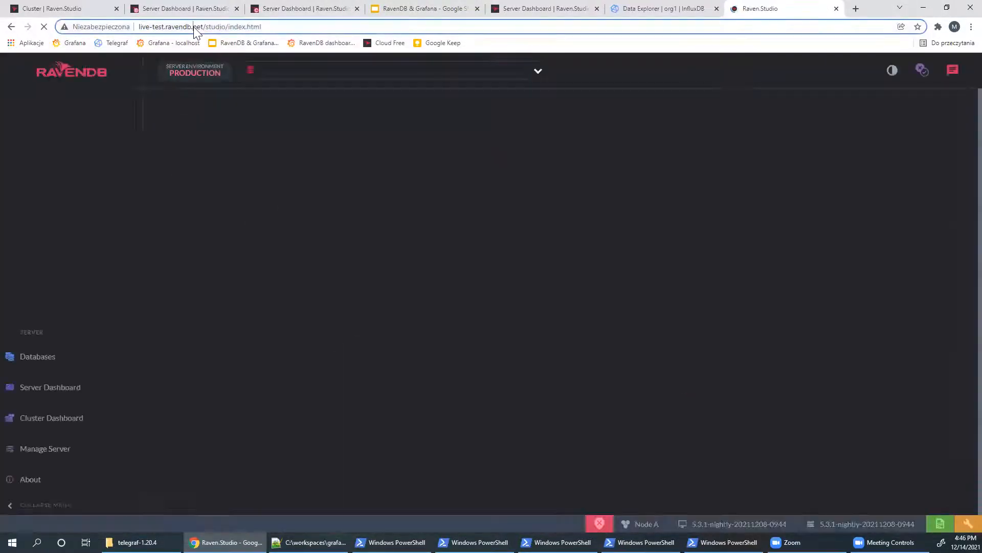
click(204, 25)
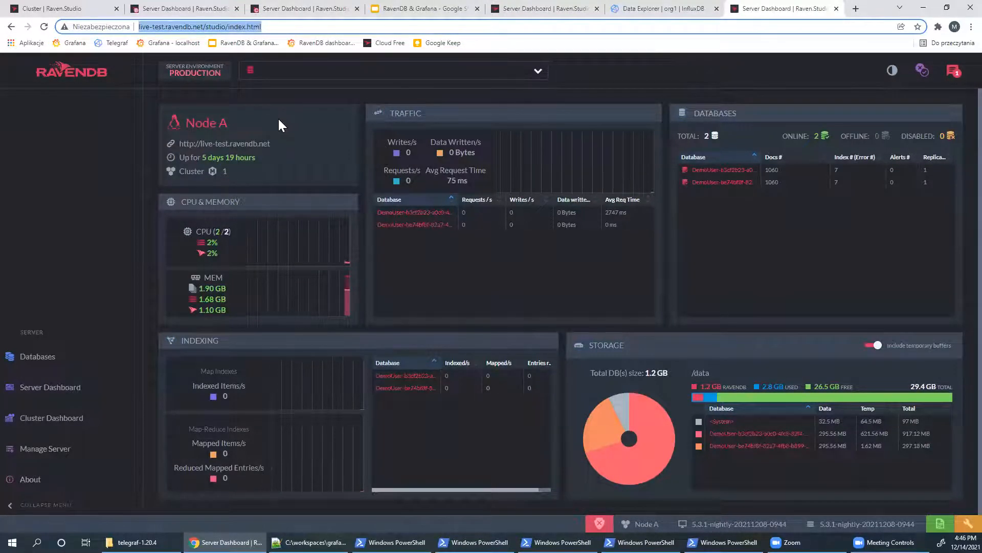
key(ctrl+w)
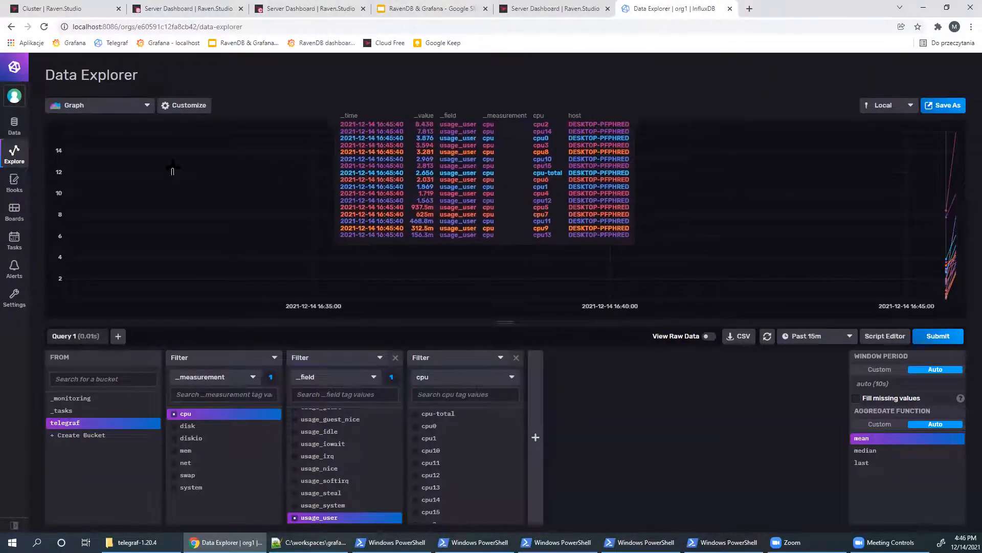
- Find the RavenDB plugin under Load Data sources and copy its example input configuration
click(14, 125)
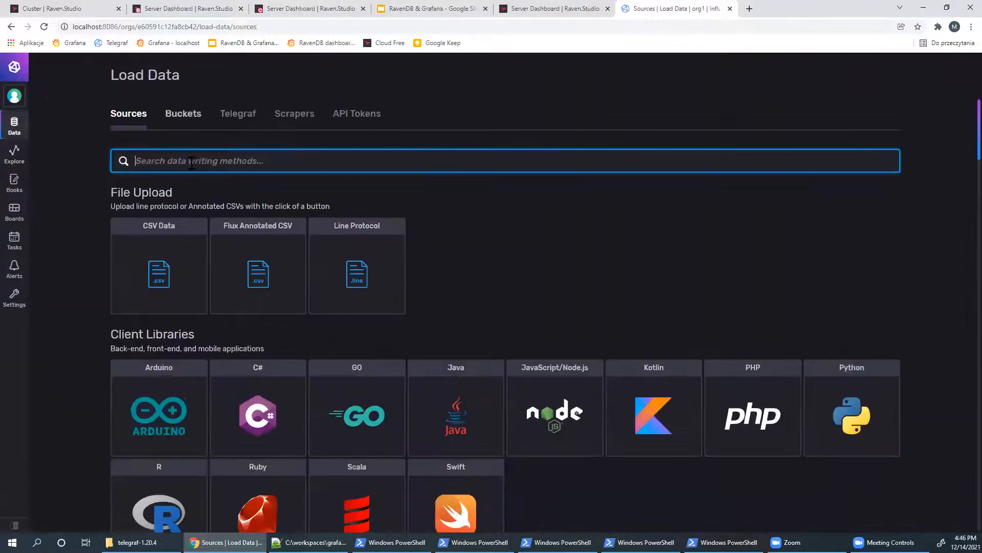
text(rav)
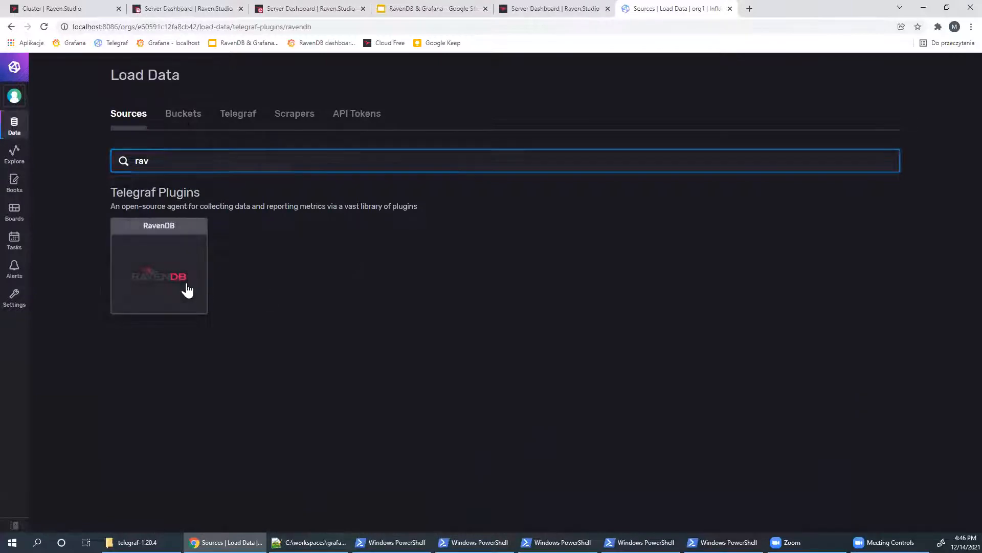
click(186, 287)
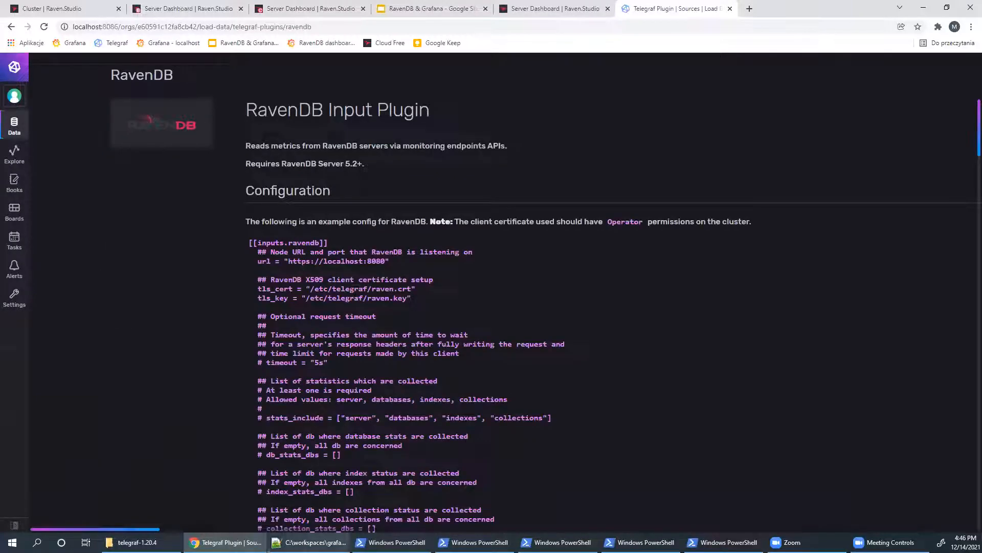
click(309, 542)
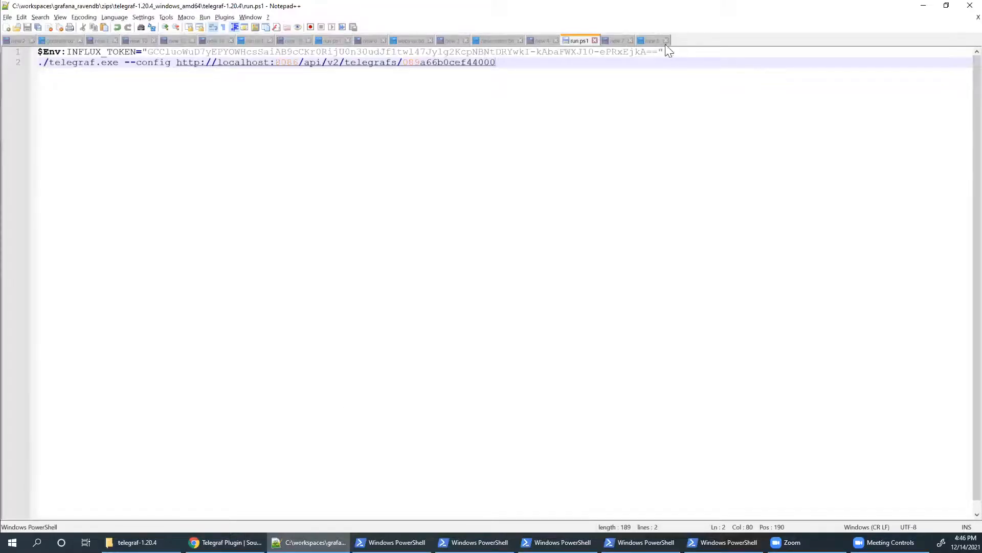
click(652, 41)
text(http://localhost:8086/api/v2/telegrafs/089a66b0cef44000)
key(alt+Tab)
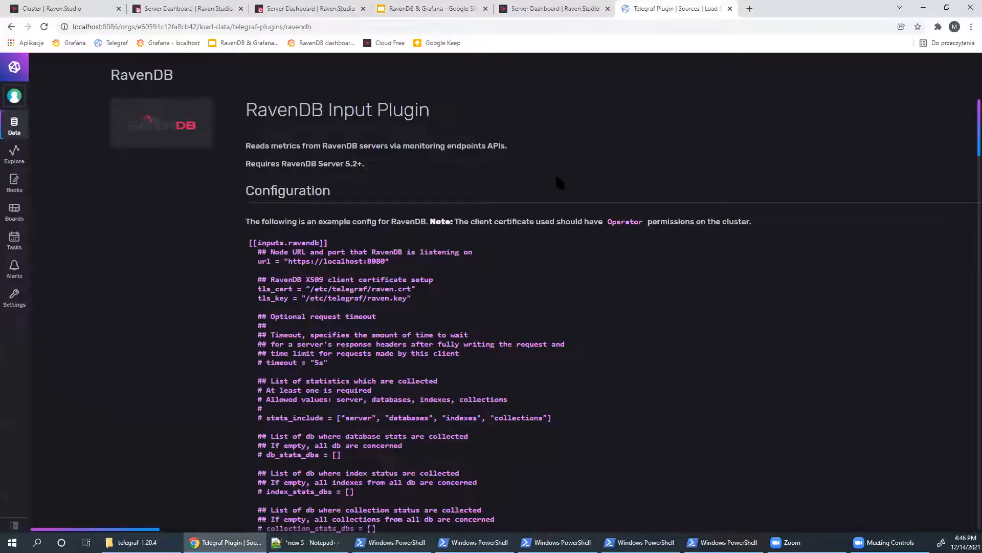
drag(253, 250, 554, 417)
key(ctrl+c)
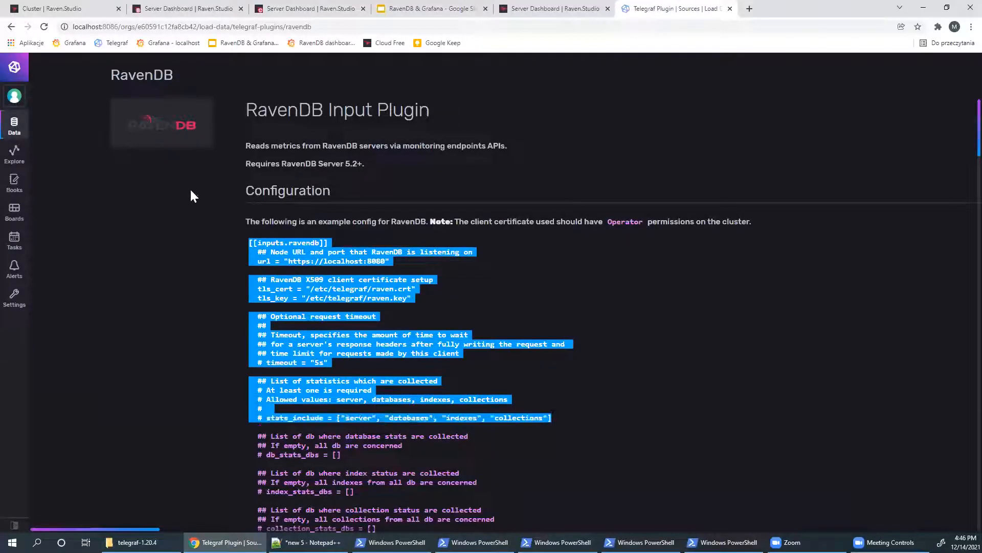
- Open the default config Telegraf configuration for editing
key(alt+Left)
click(228, 123)
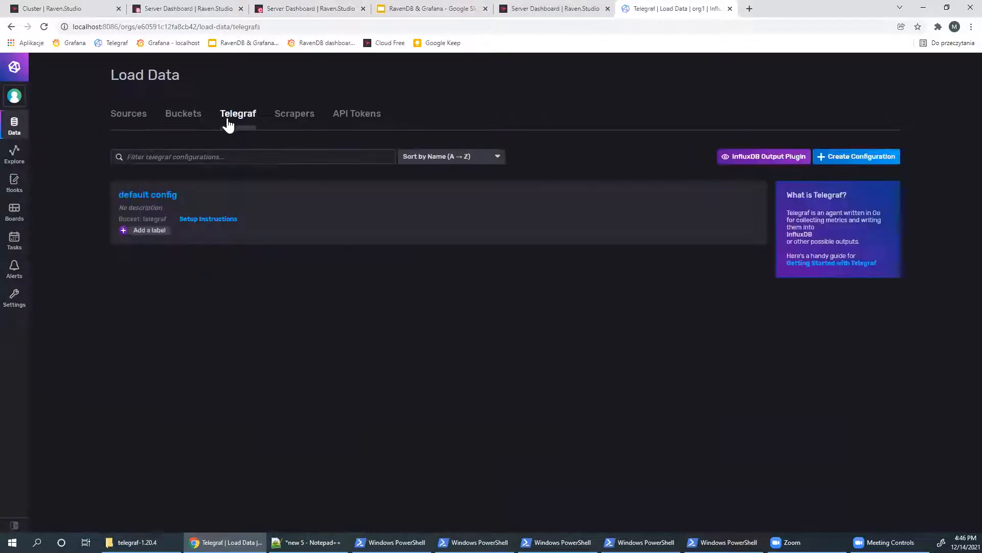
click(148, 194)
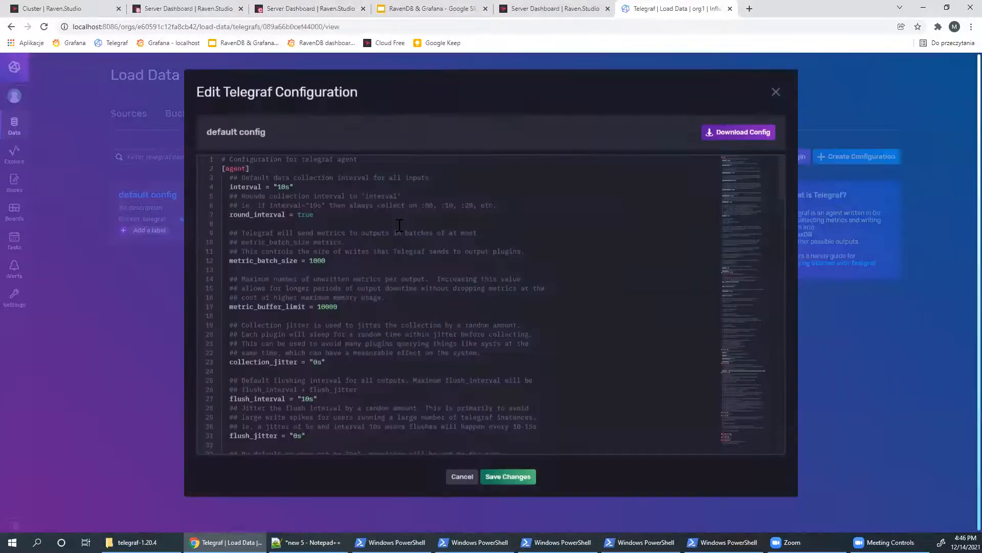
scroll(399, 225, down, 20)
- Paste the RavenDB input block at the config's end and delete its certificate/tls lines
click(364, 248)
scroll(368, 251, up, 2)
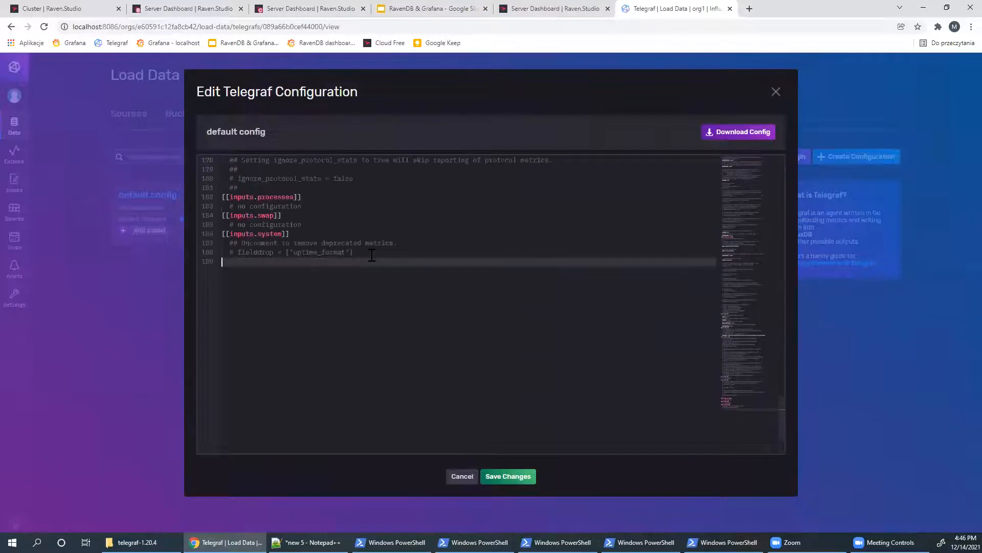
key(ctrl+v)
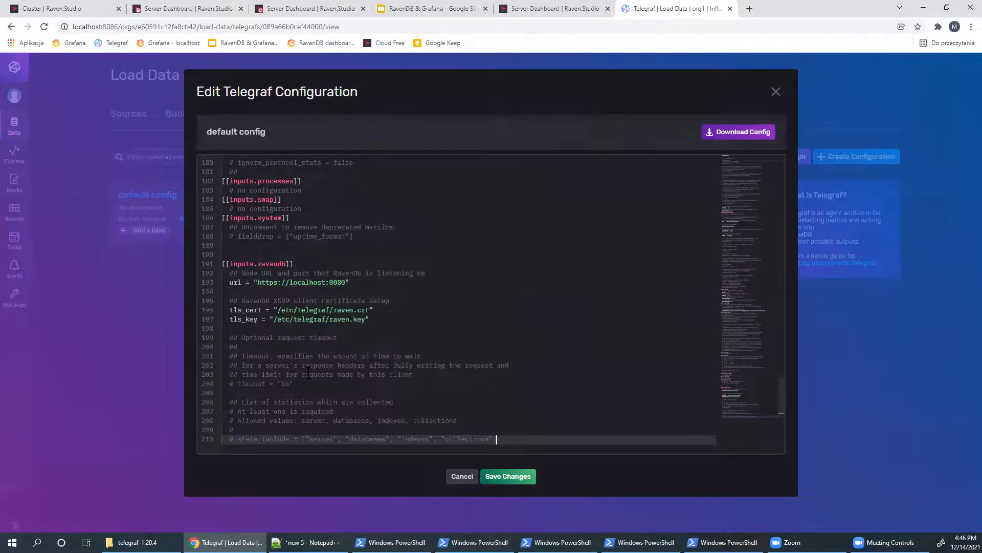
drag(229, 300, 437, 325)
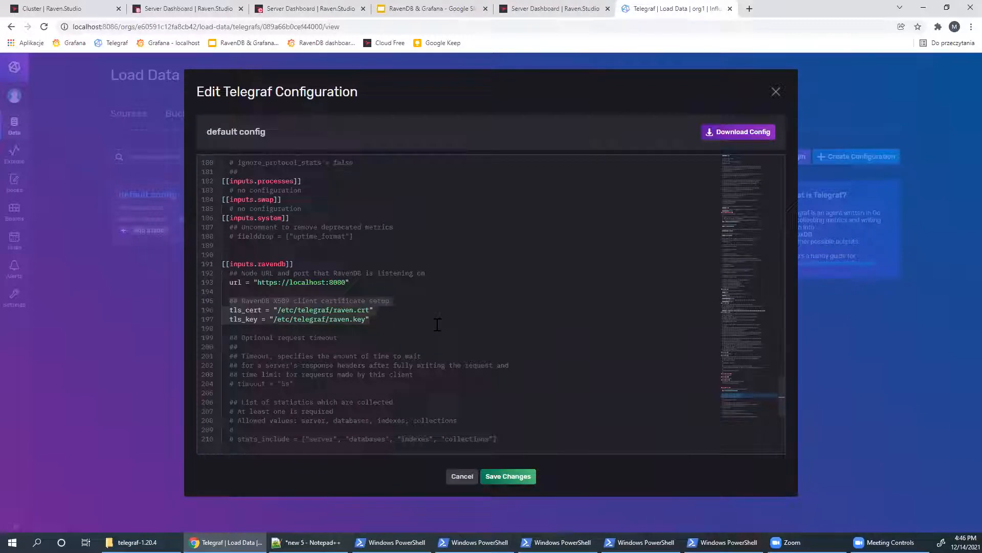
key(BackSpace)
click(235, 420)
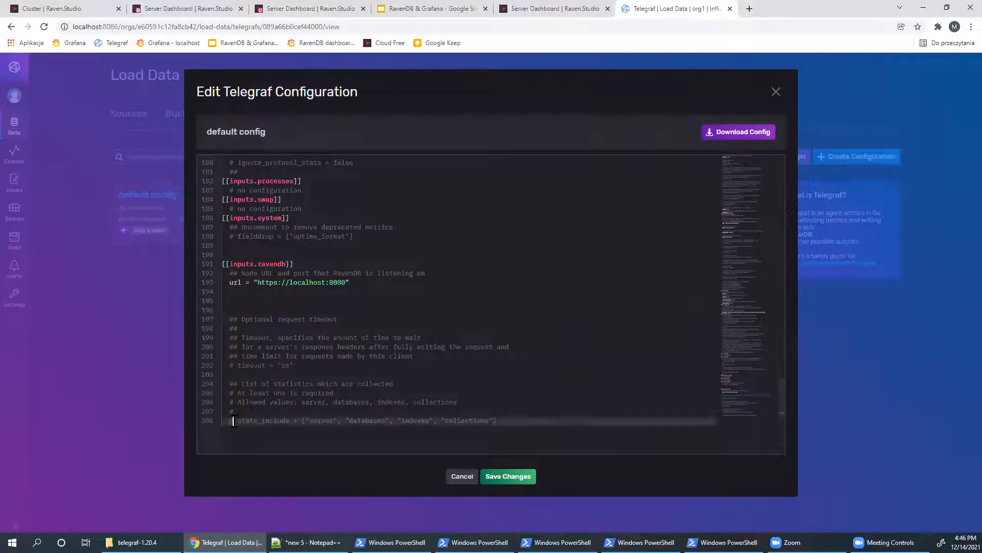
click(258, 421)
click(297, 421)
key(BackSpace)
key(BackSpace)
key(ctrl+z)
key(ctrl+z)
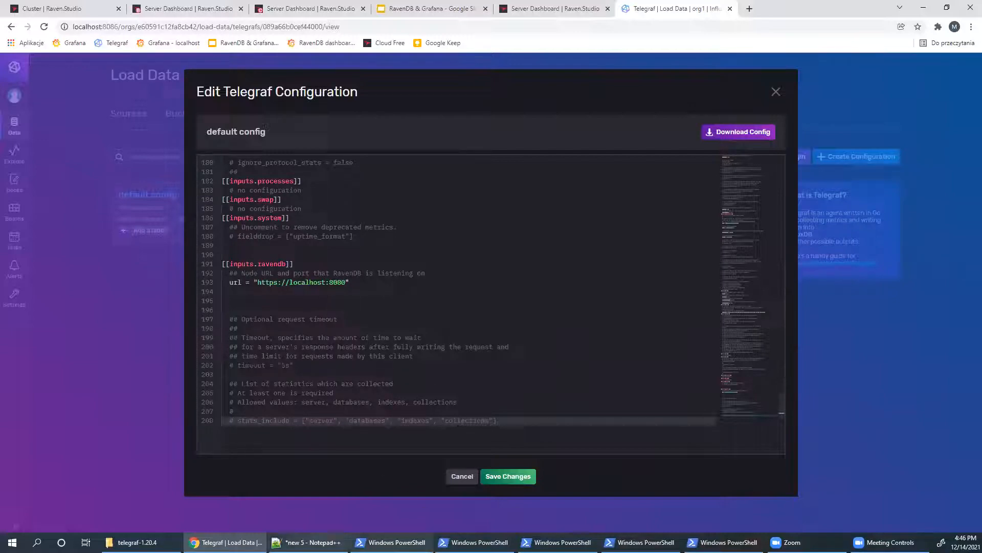
click(307, 542)
drag(188, 52, 20, 49)
key(alt+Tab)
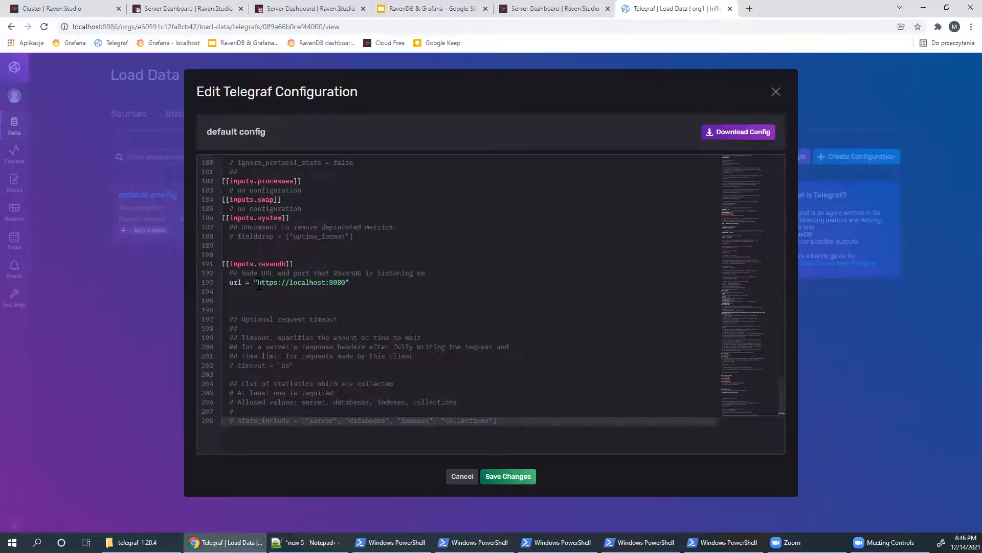
drag(259, 285, 346, 283)
text(http://live-test.ravendb.net)
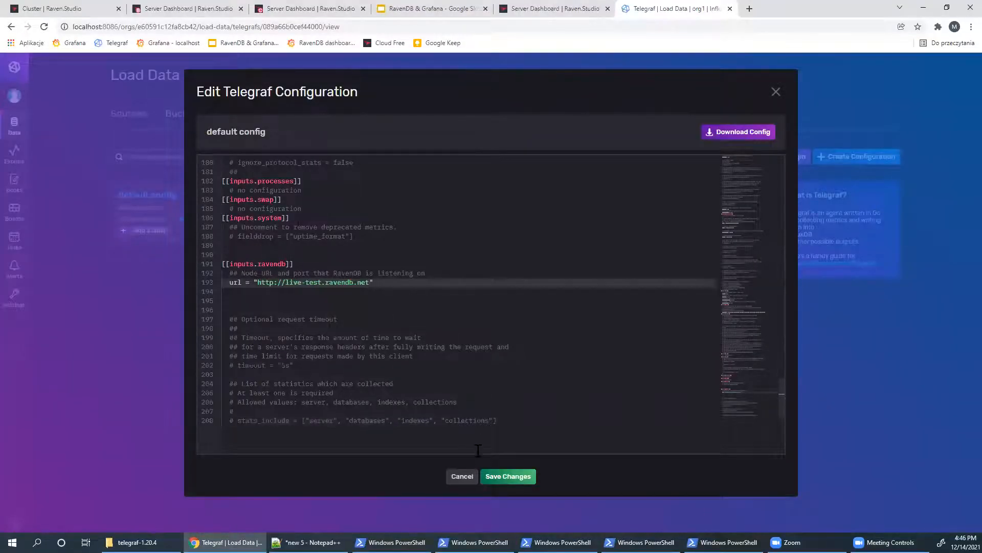
click(510, 478)
click(575, 498)
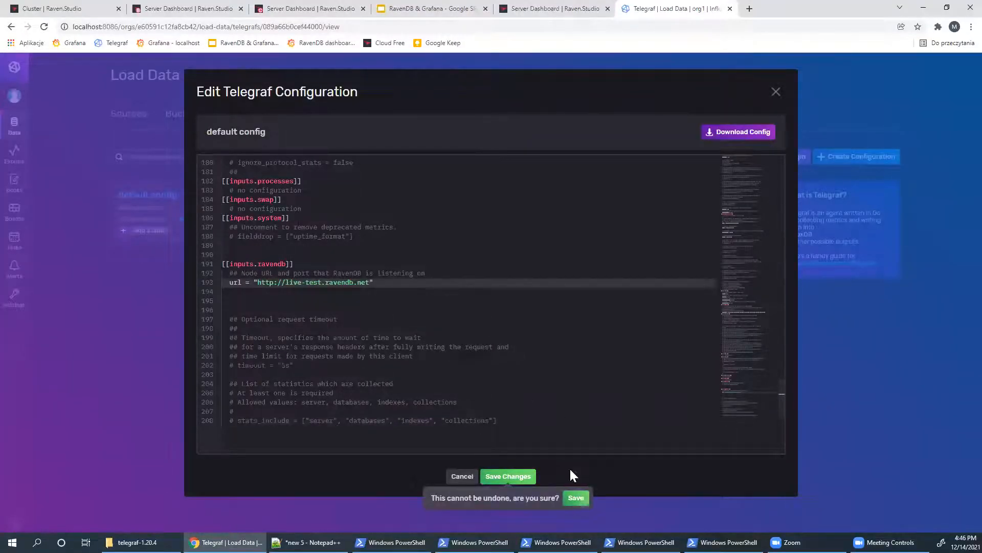
- Stop the old Telegraf console and relaunch Telegraf by running run.ps1 with PowerShell
click(725, 542)
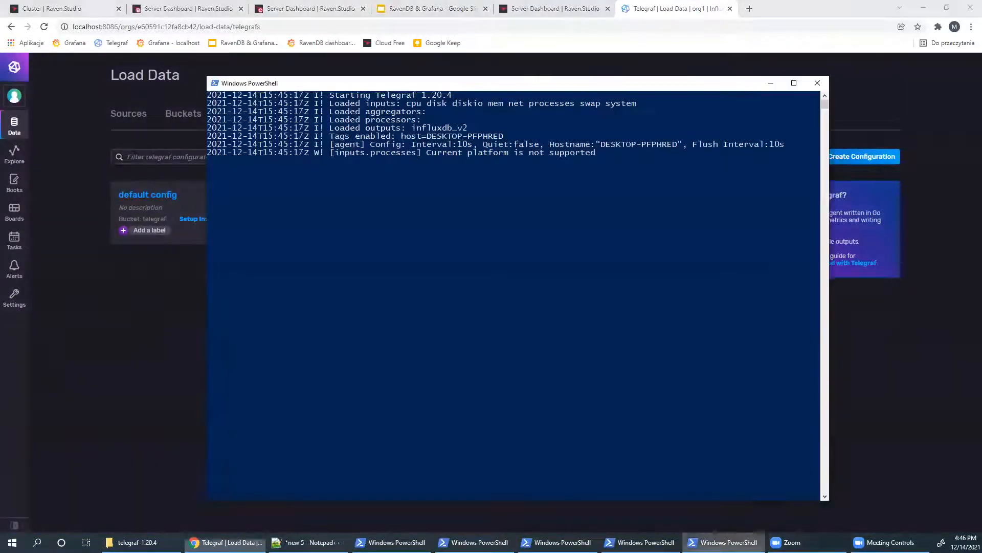
key(ctrl+c)
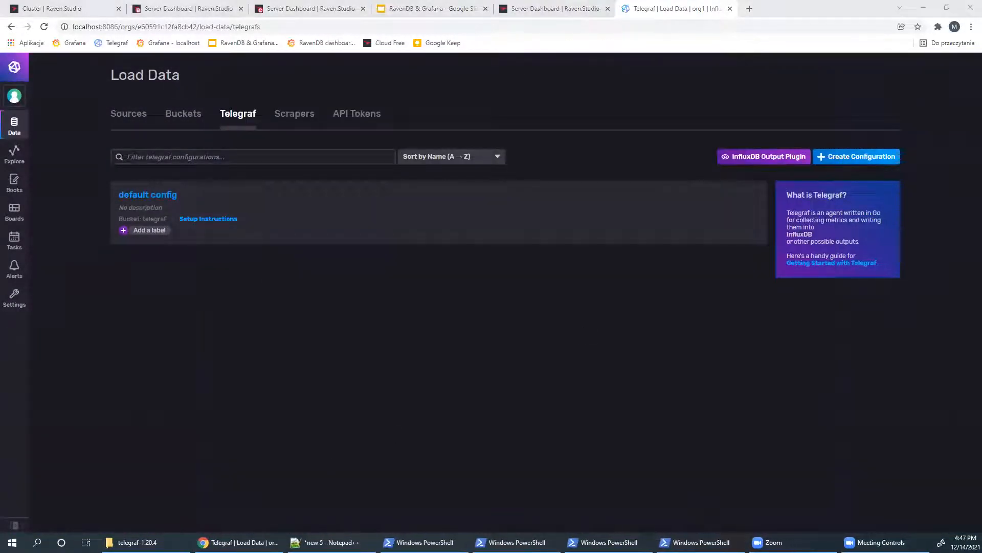
click(136, 542)
right_click(113, 67)
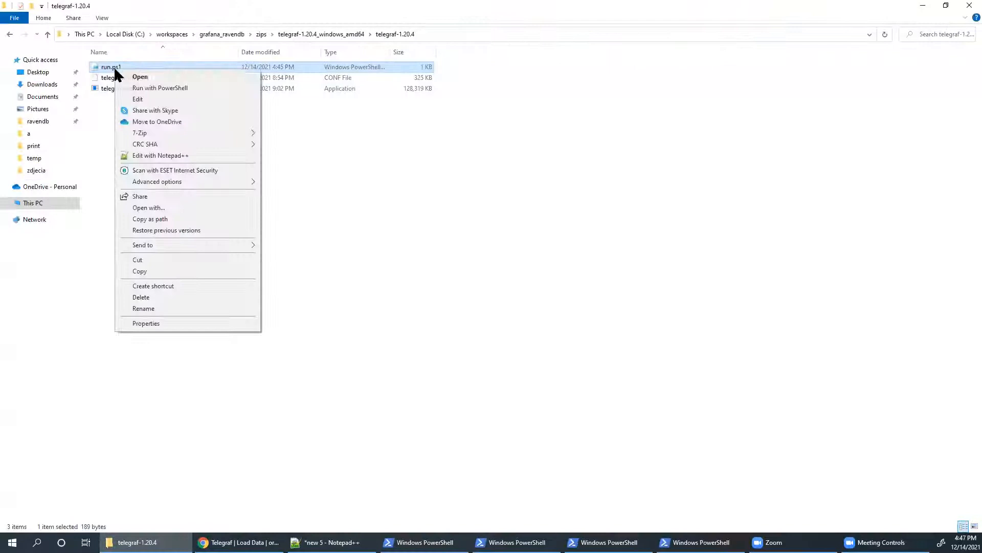
click(162, 89)
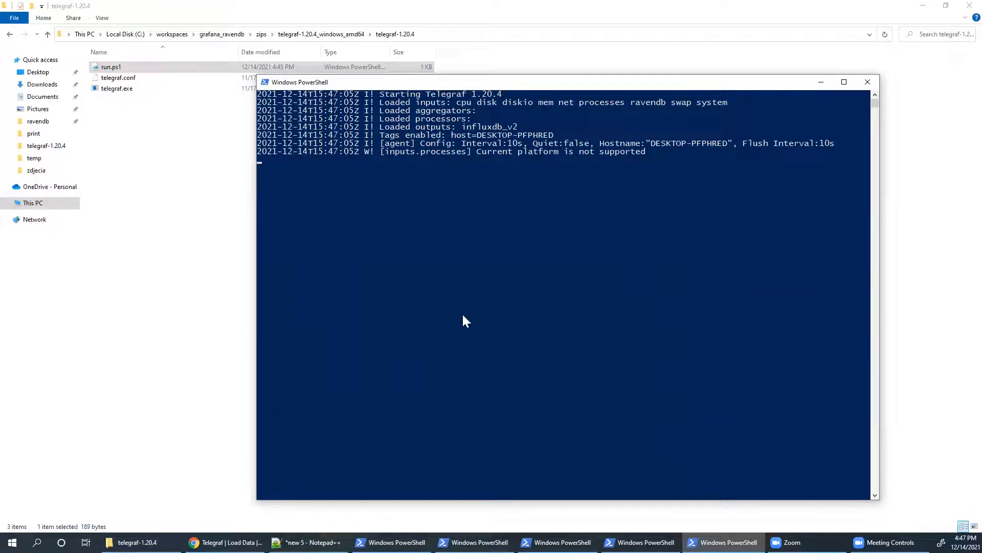
mouse_move(225, 543)
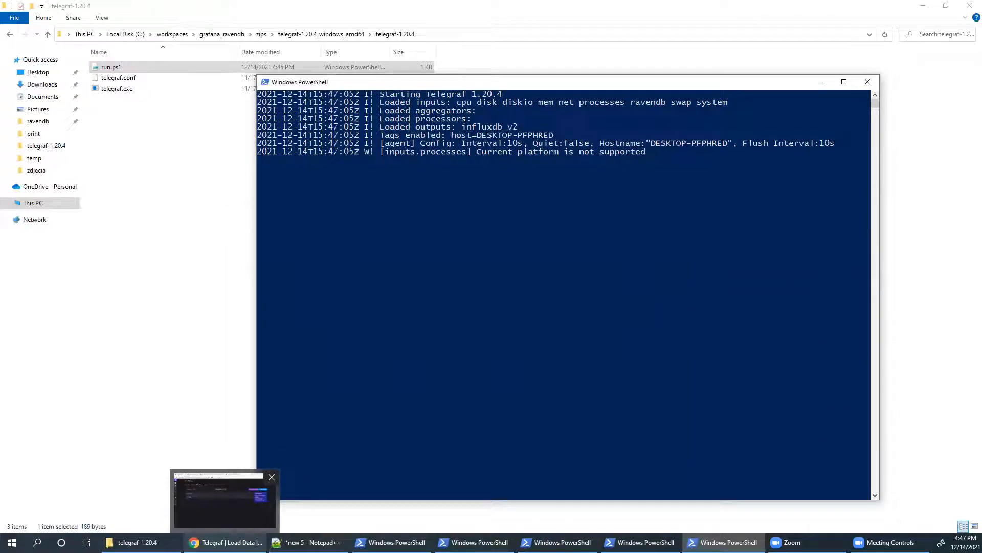
click(224, 498)
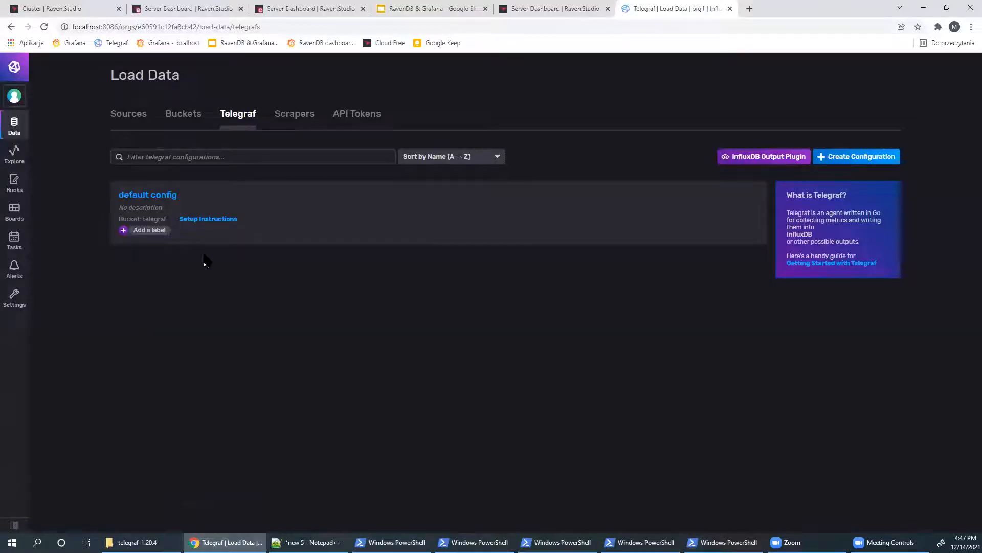
- Graph ravendb_server cpu_process_usage alone in Data Explorer, dropping usage_user
click(15, 154)
scroll(235, 489, down, 1)
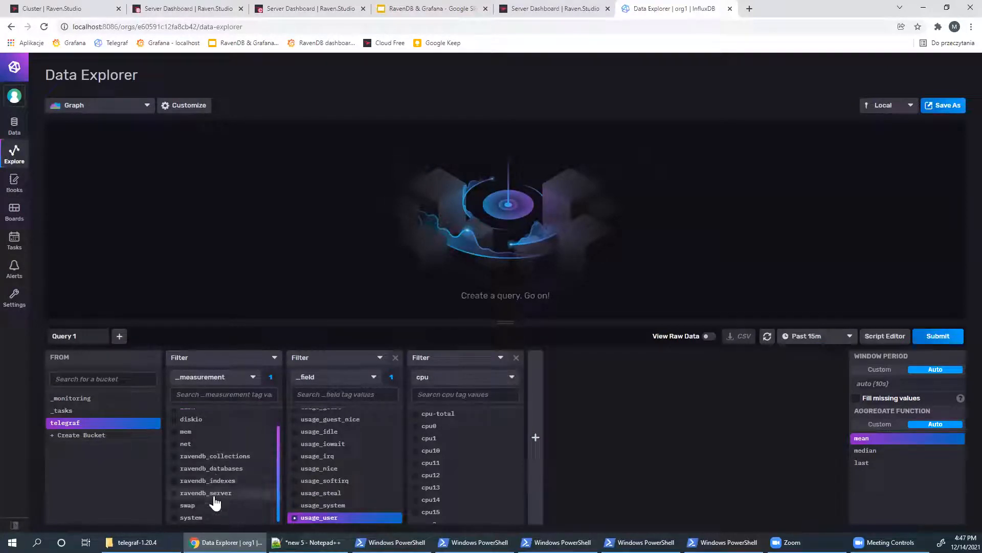
click(215, 498)
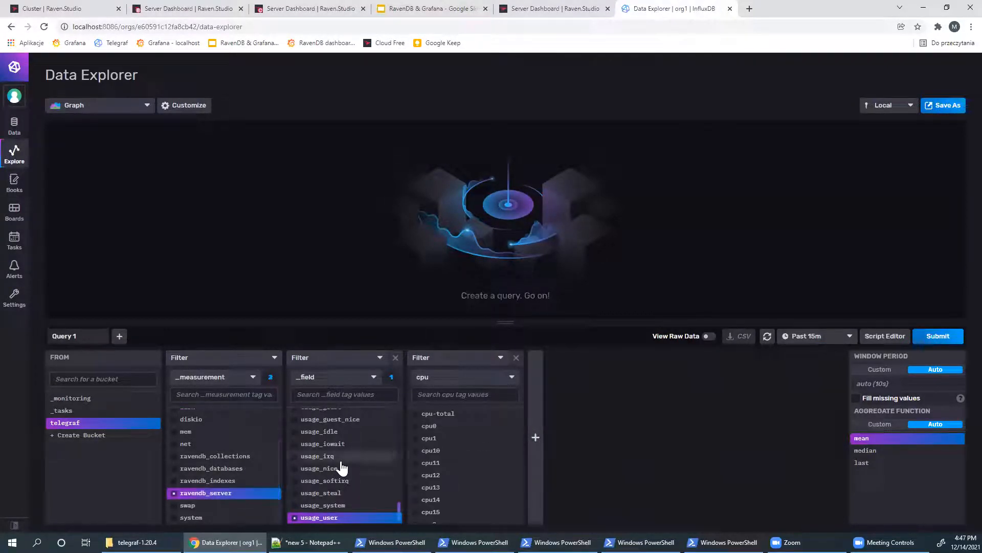
scroll(344, 460, up, 10)
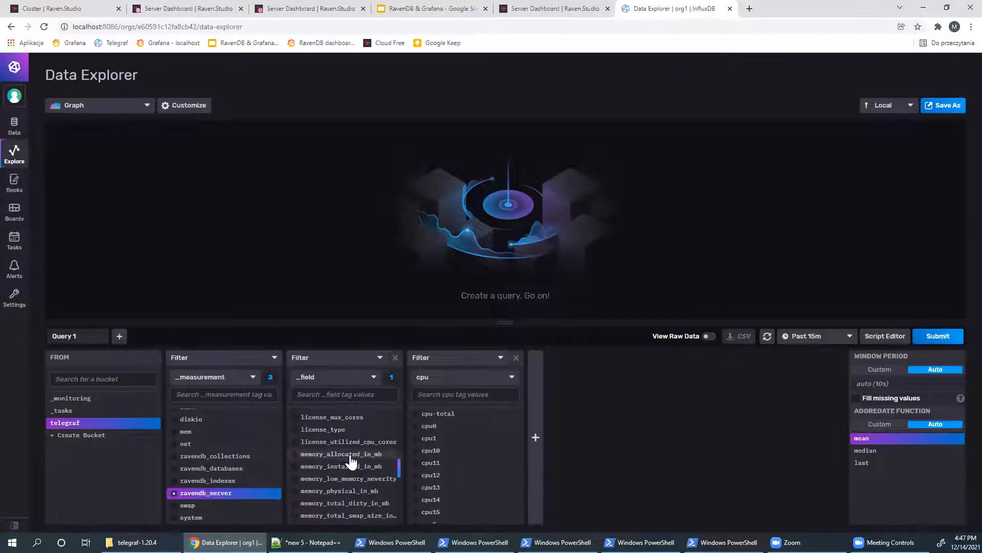
scroll(345, 450, up, 5)
click(330, 394)
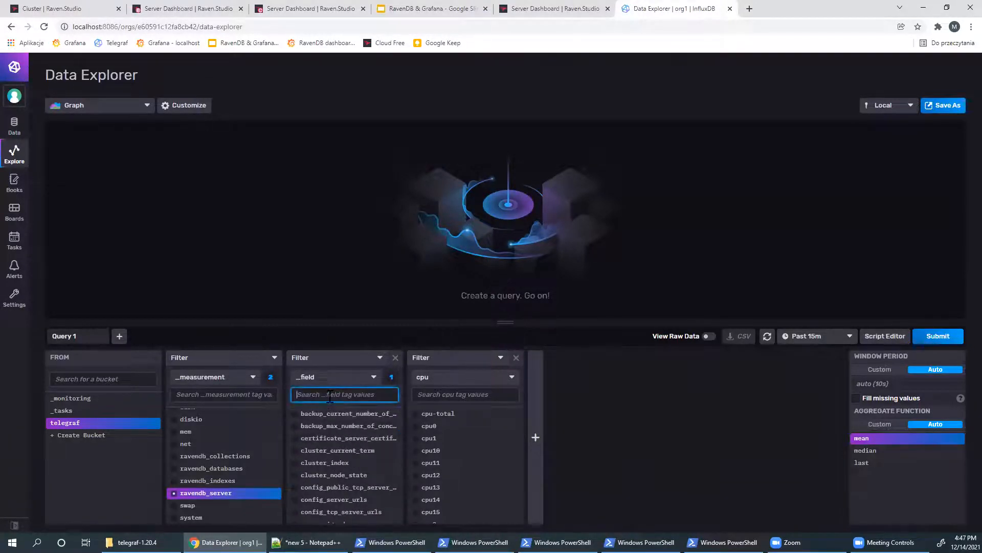
text(cpu)
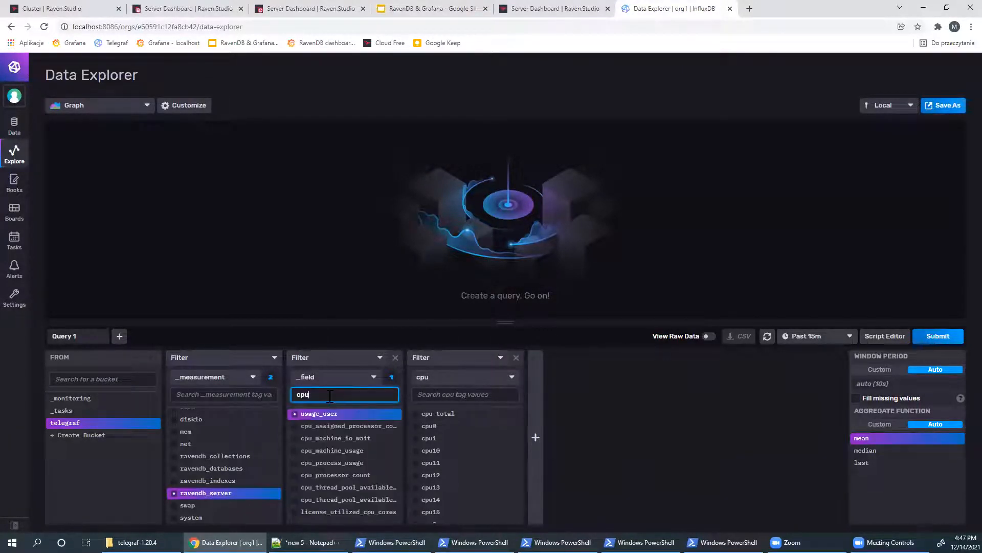
click(351, 464)
click(937, 336)
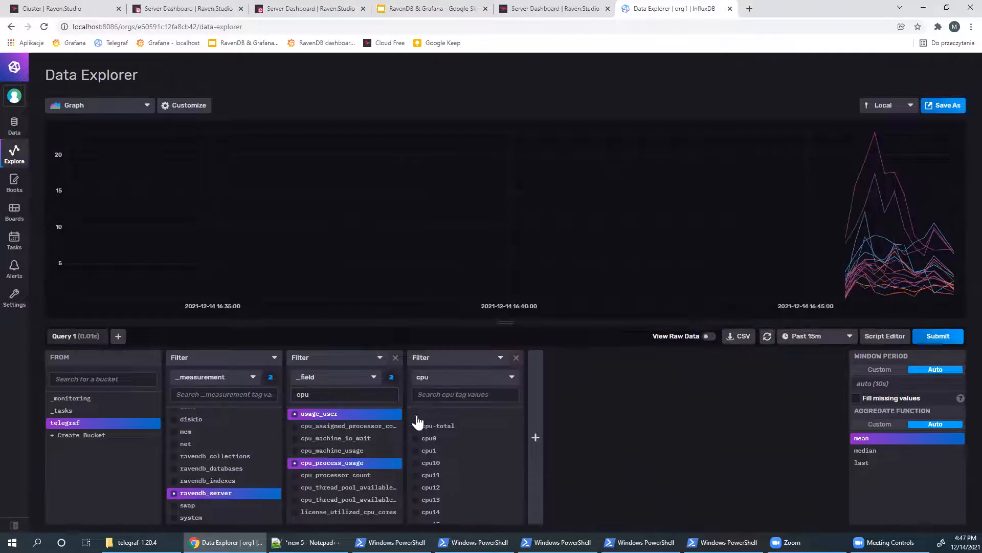
click(312, 415)
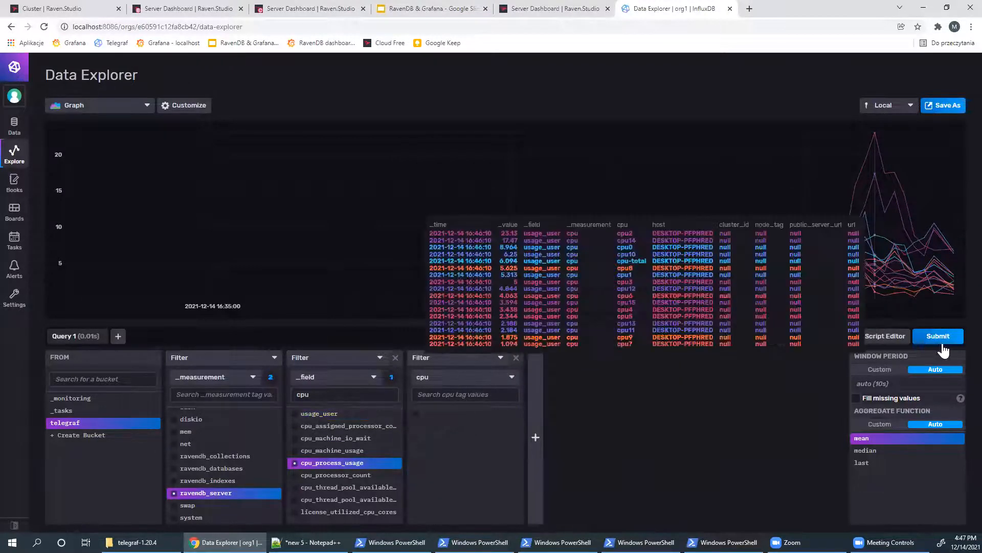
click(938, 336)
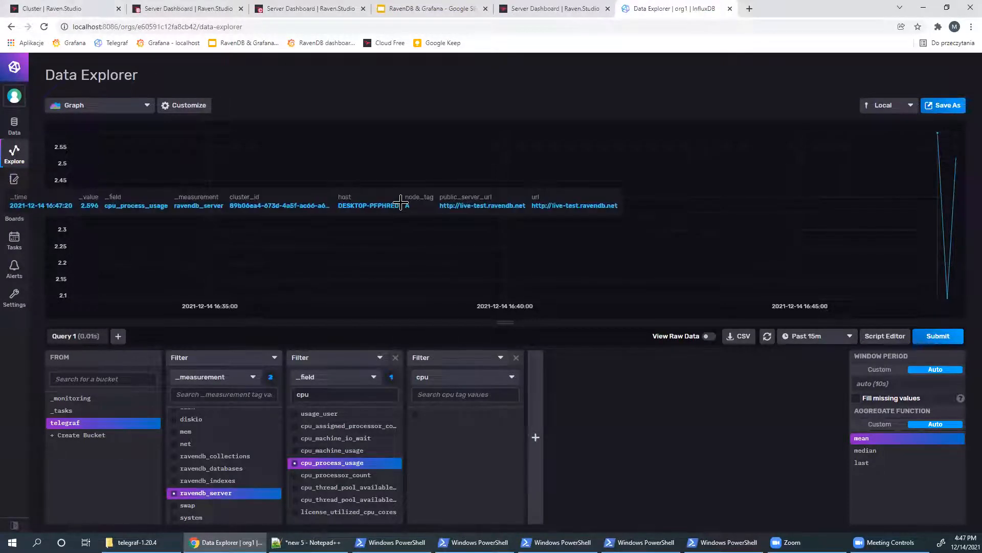
- Check the RavenDB cluster page, then show InfluxDB's Telegraf configurations list
click(97, 8)
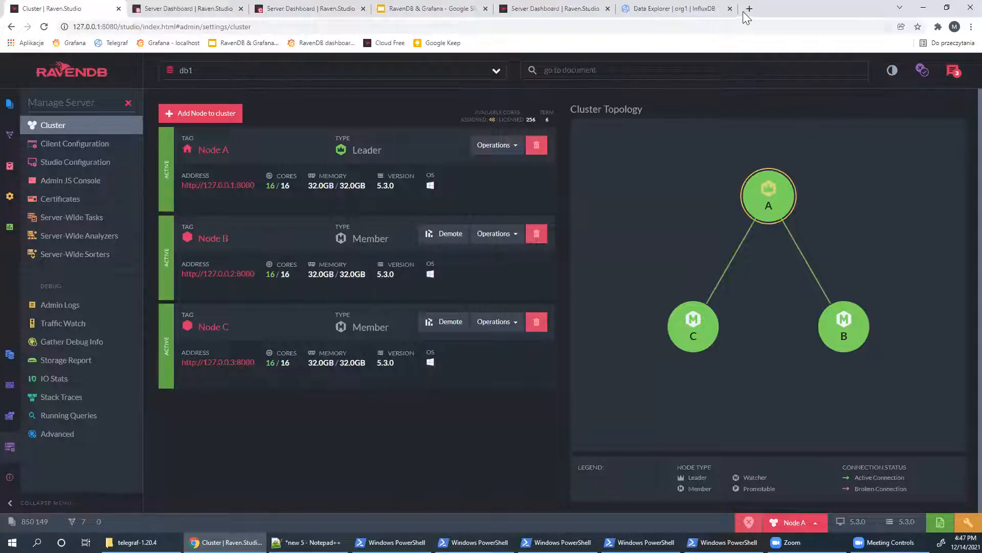
key(ctrl+Tab)
key(ctrl+Tab)
key(ctrl+Tab)
key(ctrl+Tab)
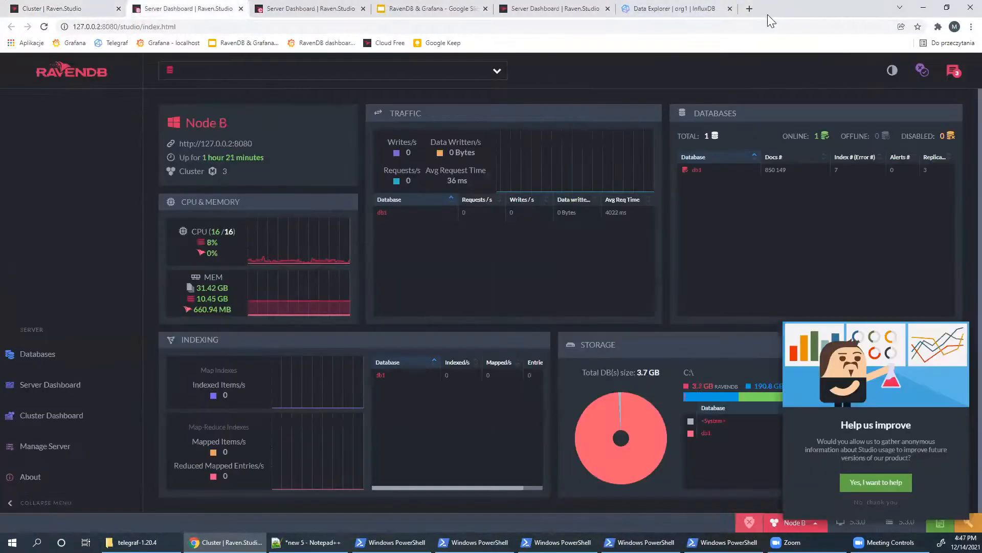
key(ctrl+Tab)
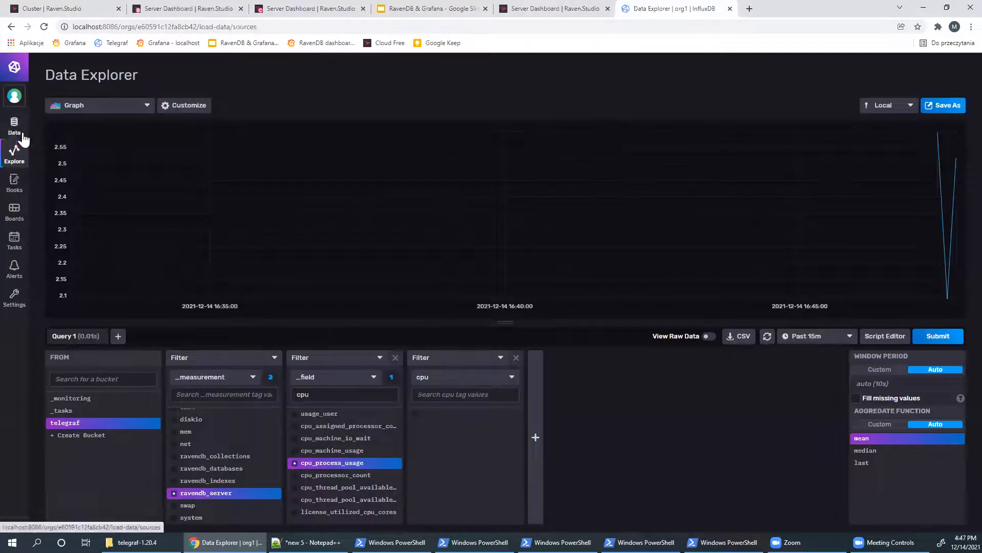
click(48, 132)
click(240, 114)
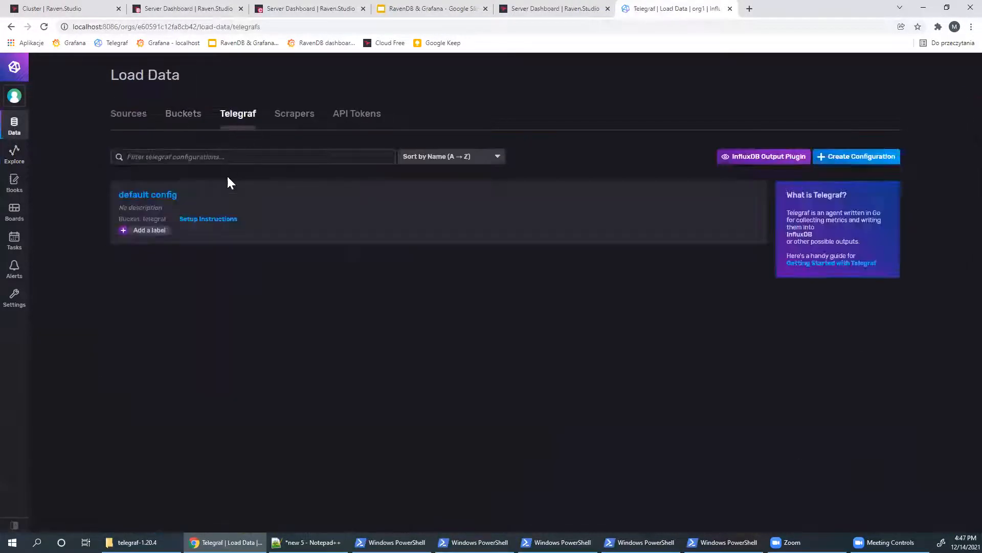
- Duplicate the inputs.ravendb block in the default config
click(156, 195)
scroll(317, 281, down, 20)
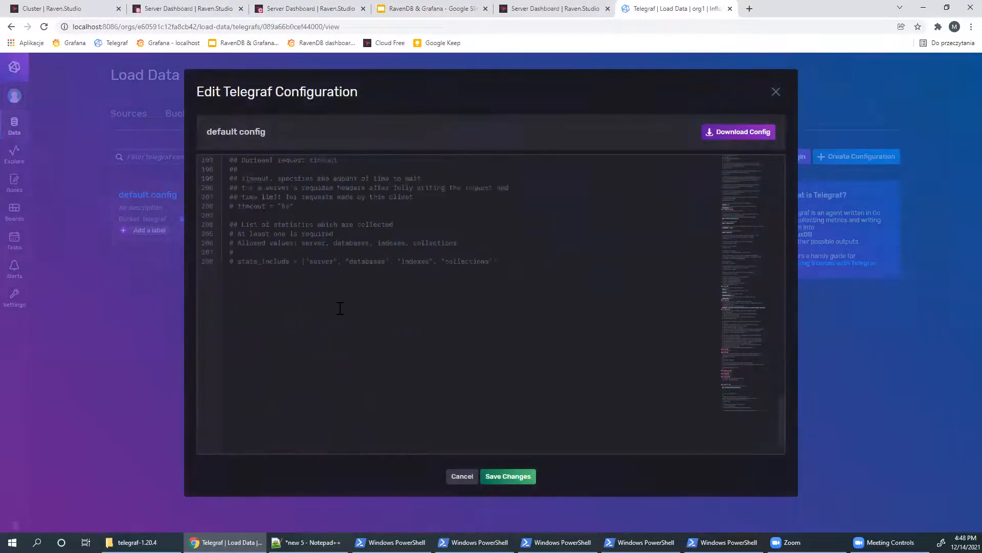
scroll(340, 307, up, 1)
drag(384, 227, 214, 208)
key(ctrl+c)
click(264, 243)
key(Return)
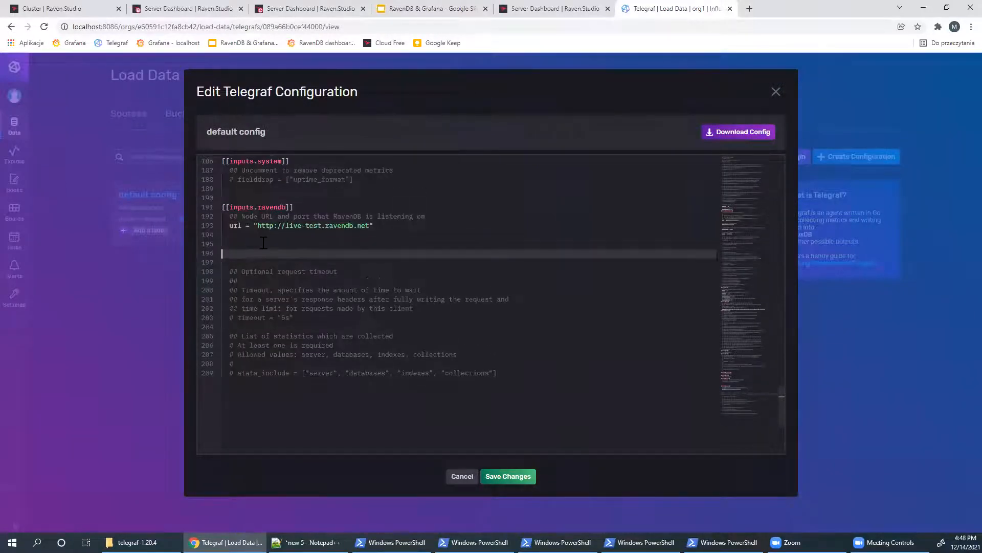
key(ctrl+v)
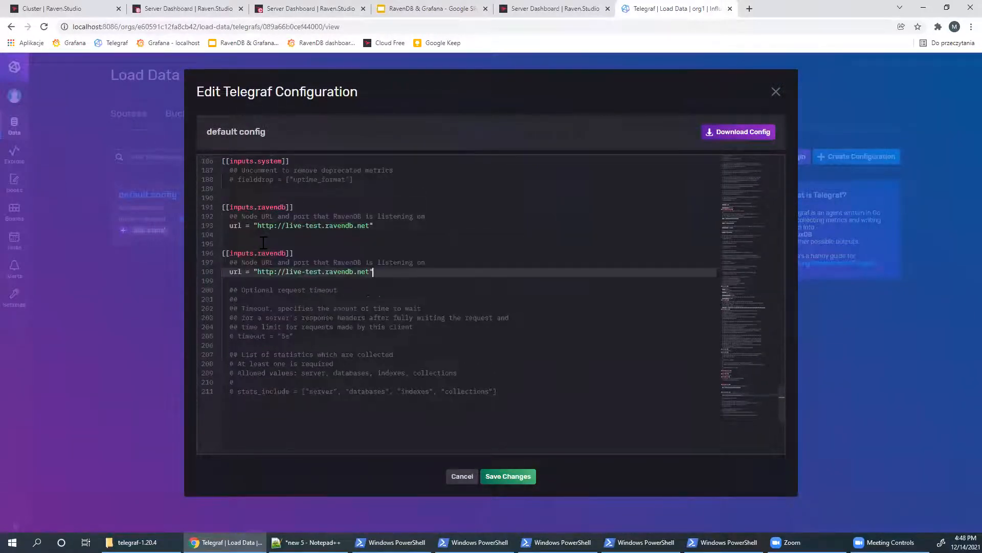
click(60, 5)
click(126, 27)
drag(120, 26, 15, 27)
key(ctrl+c)
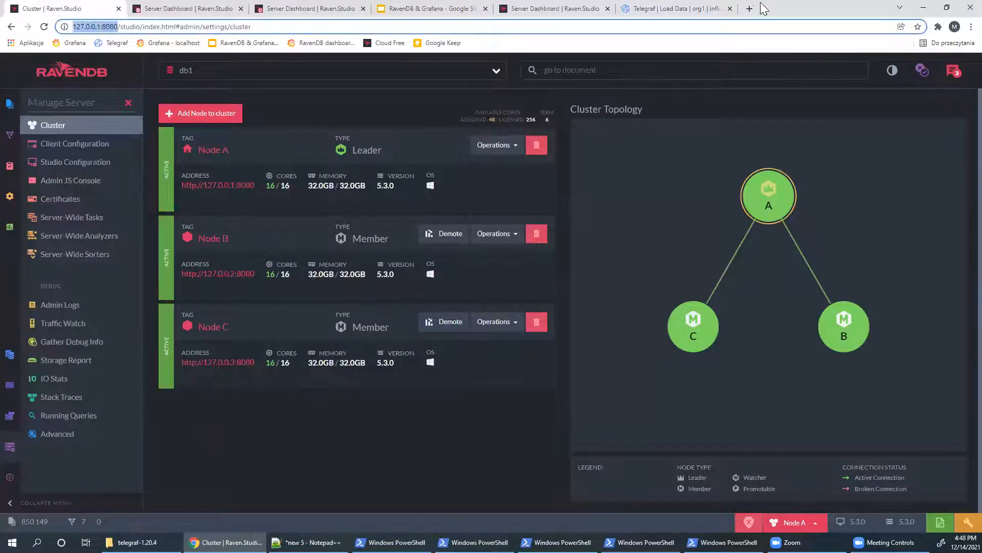
click(690, 2)
click(691, 8)
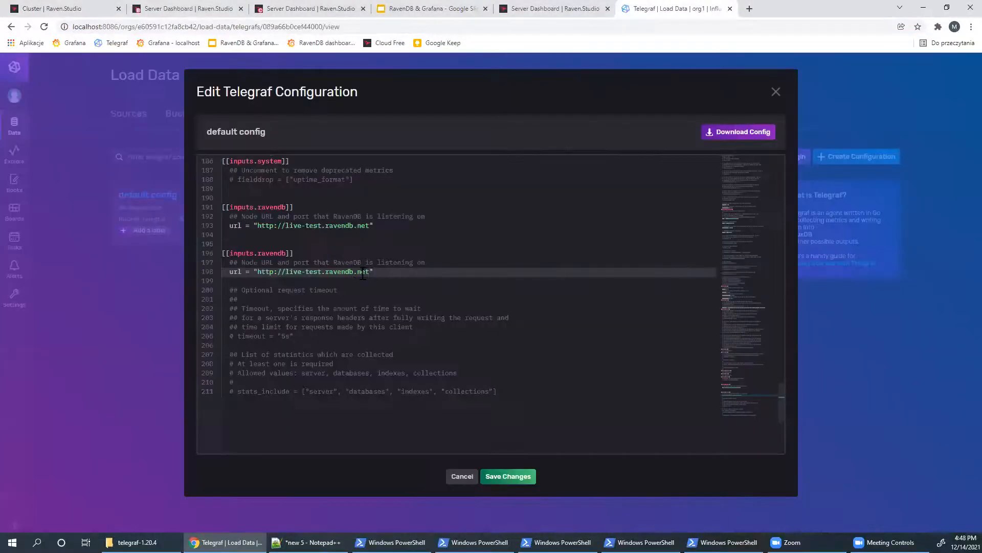
drag(261, 275, 366, 272)
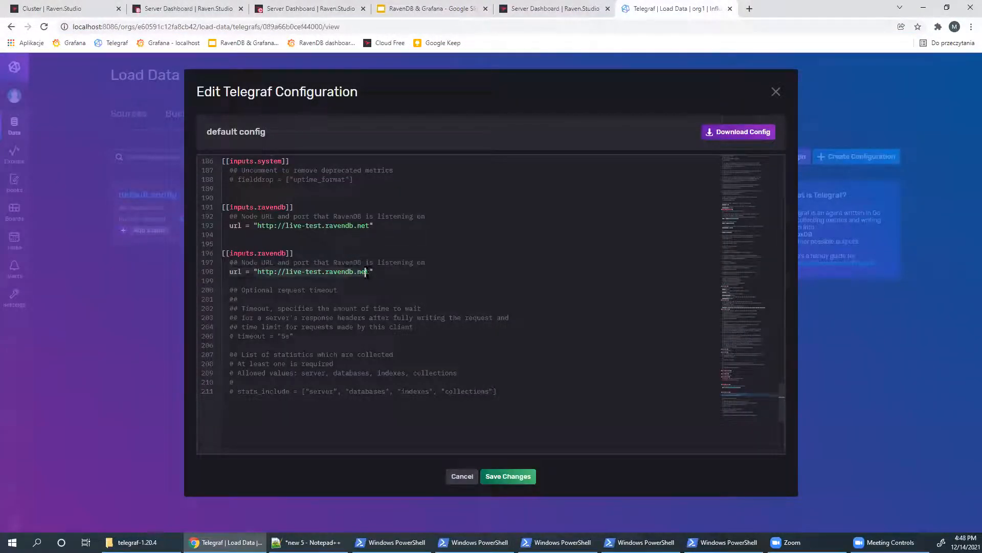
key(ctrl+v)
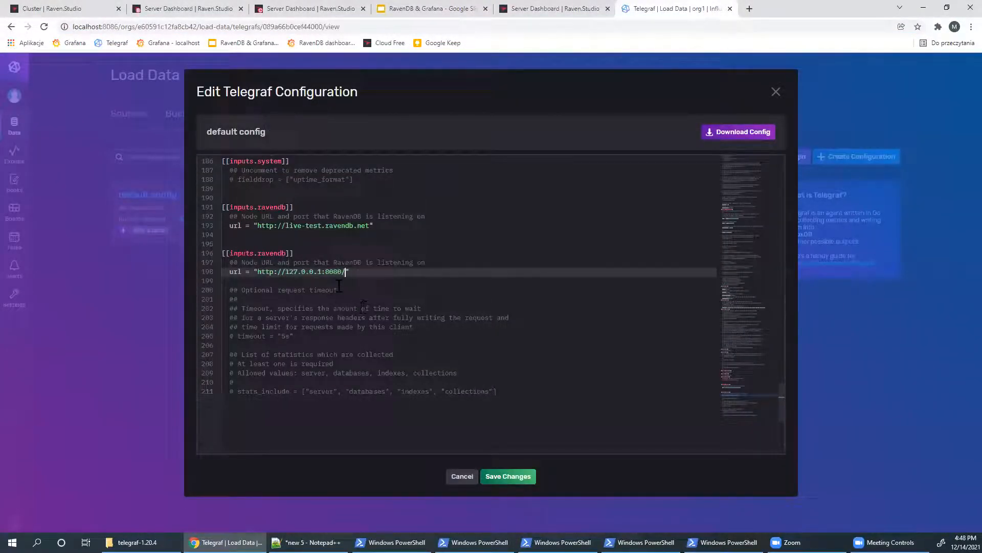
click(176, 8)
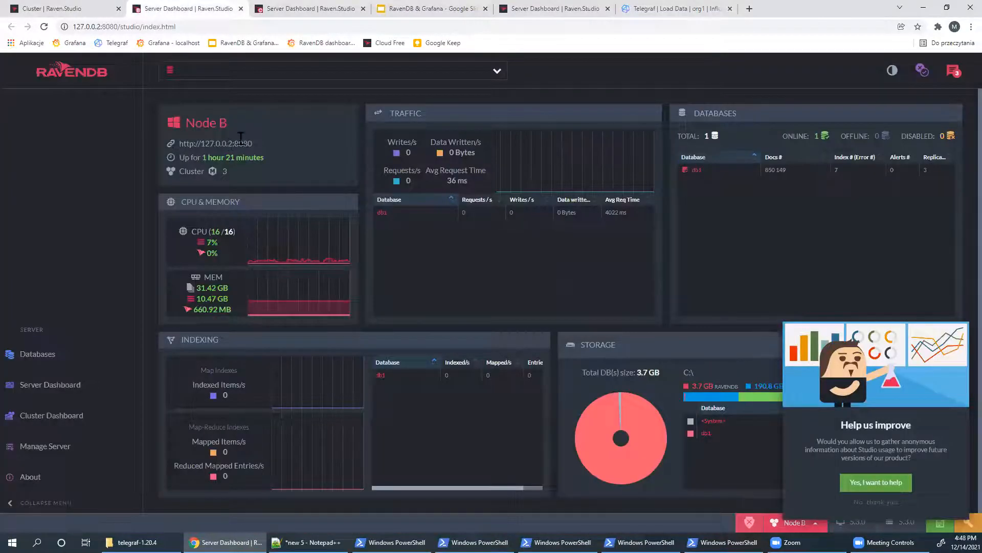
click(714, 7)
- Paste a third ravendb input block and tidy the blank lines and indentation
drag(366, 272, 205, 258)
key(ctrl+c)
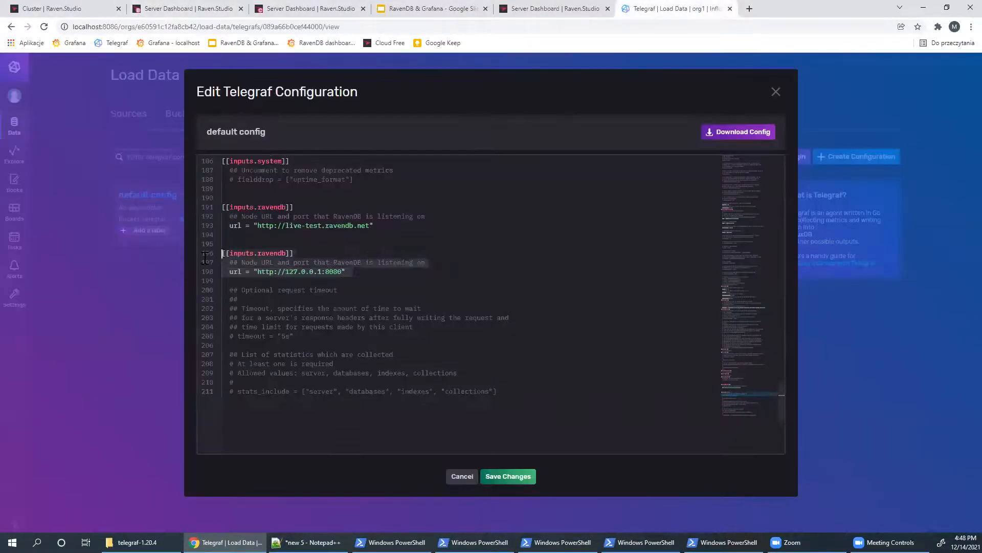
click(387, 272)
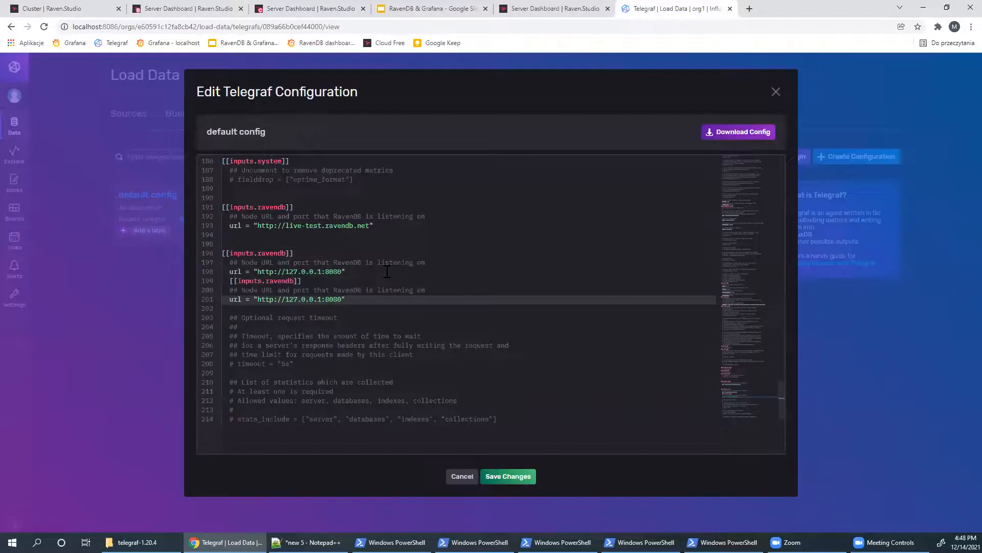
key(Return)
key(Return)
key(ctrl+v)
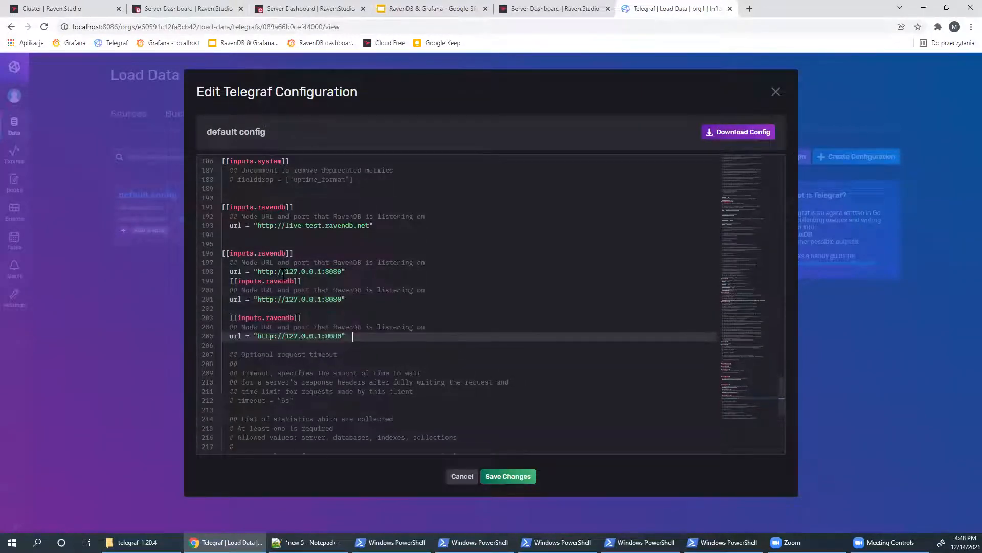
click(230, 280)
key(BackSpace)
key(Return)
key(Down)
key(Down)
key(Down)
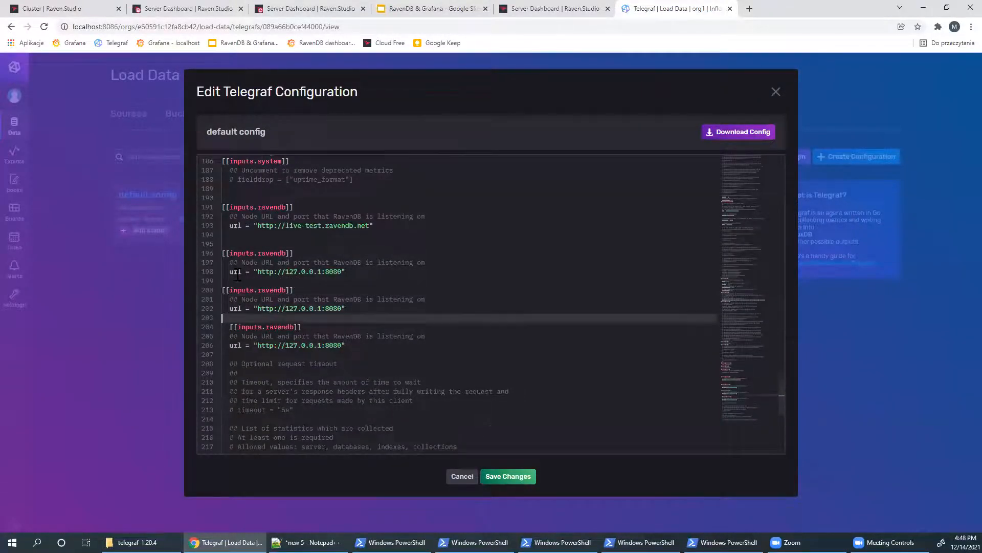
key(Down)
key(Delete)
key(Delete)
key(Up)
key(Up)
key(Up)
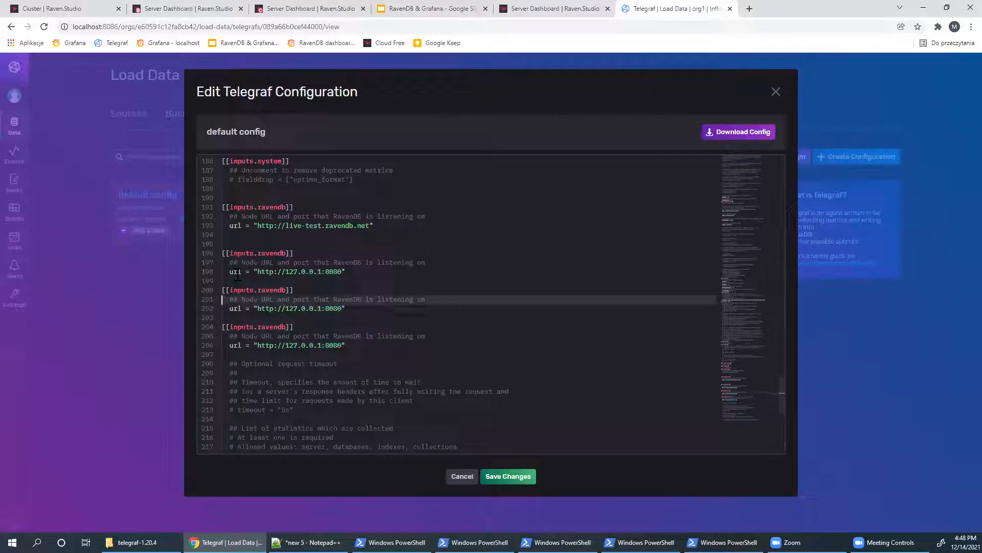
- Change the copies' addresses to 127.0.0.2:8080 and 127.0.0.3:8080 and save the config
click(320, 307)
key(BackSpace)
text(2)
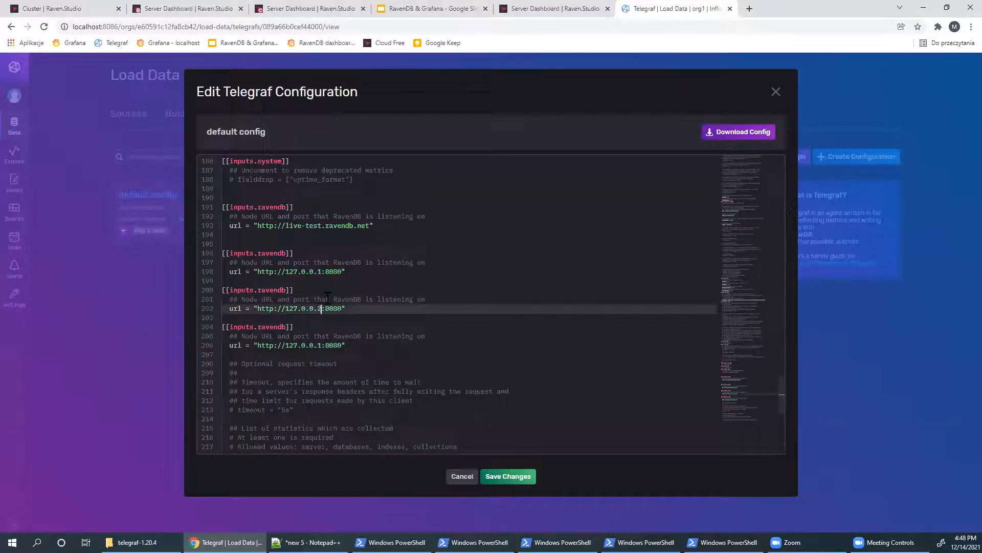
key(Down)
key(Down)
key(Down)
key(Down)
key(BackSpace)
text(3)
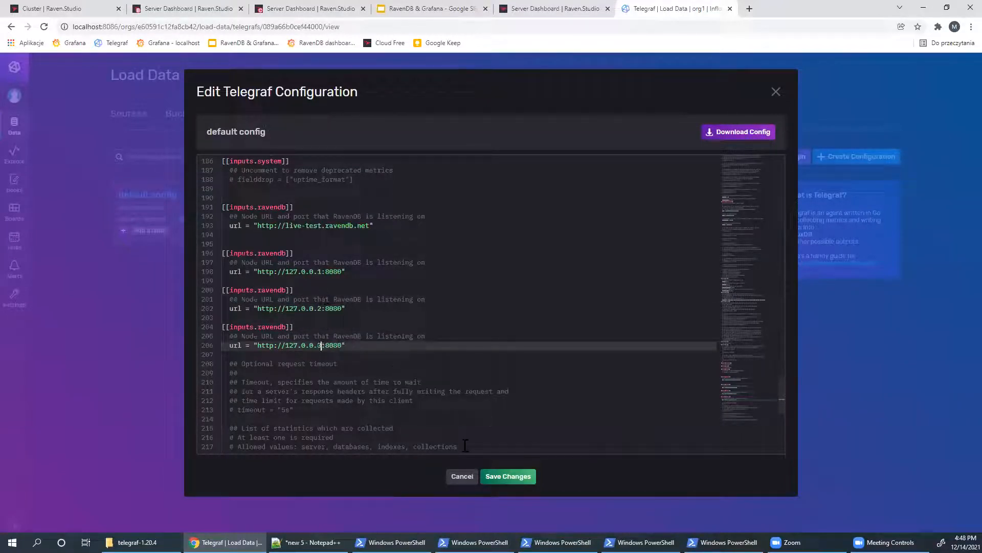
click(503, 477)
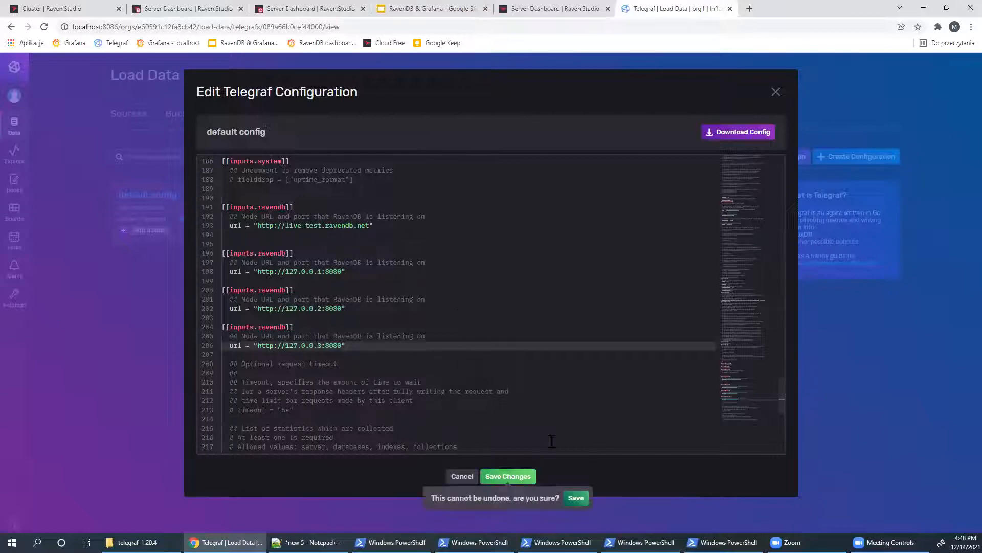
click(576, 499)
click(137, 542)
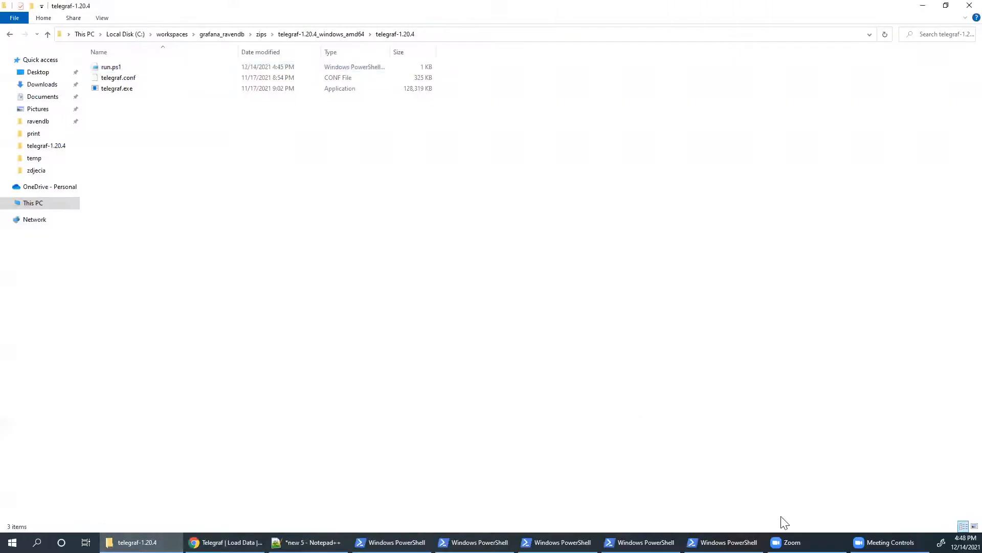
- Close the running Telegraf console and restart it via run.ps1 with PowerShell
click(724, 542)
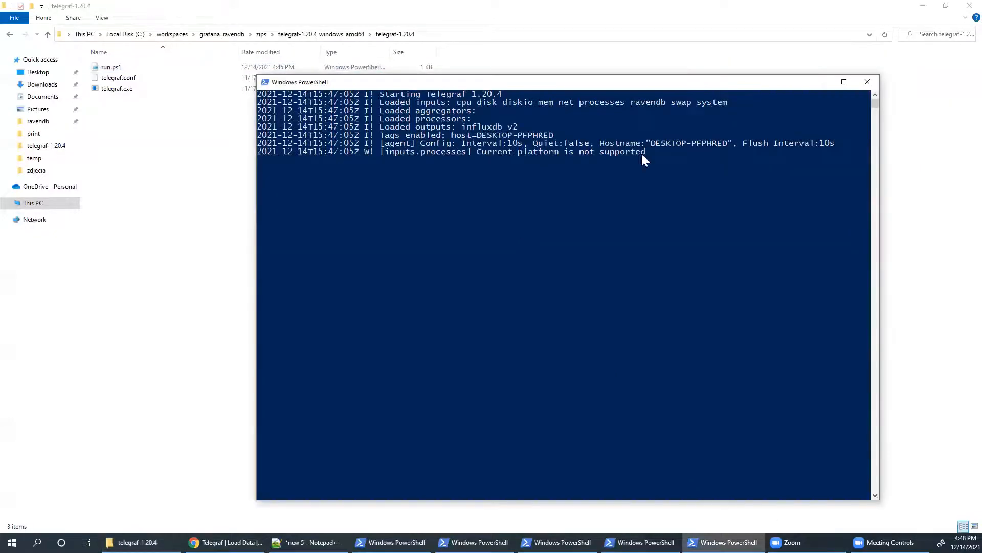
click(867, 85)
right_click(127, 67)
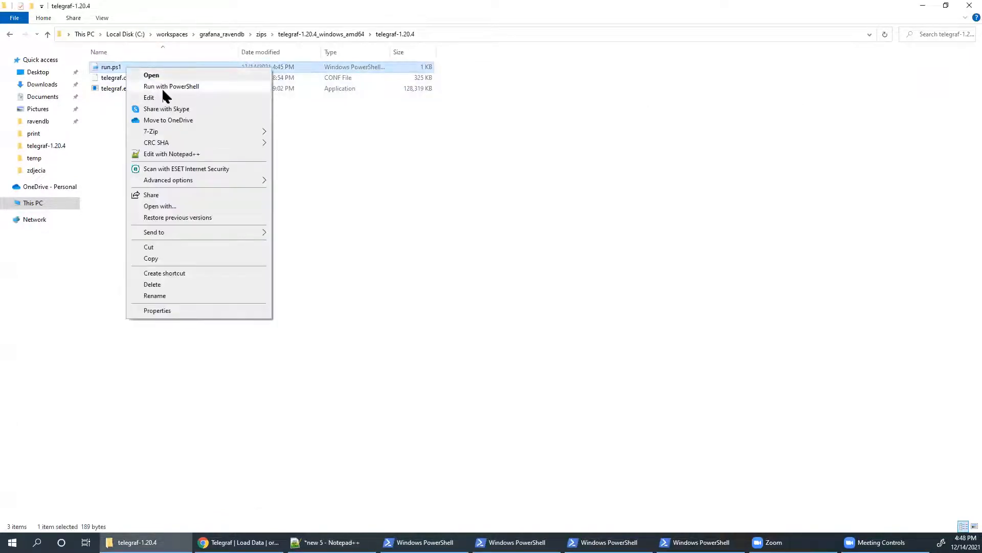
click(162, 86)
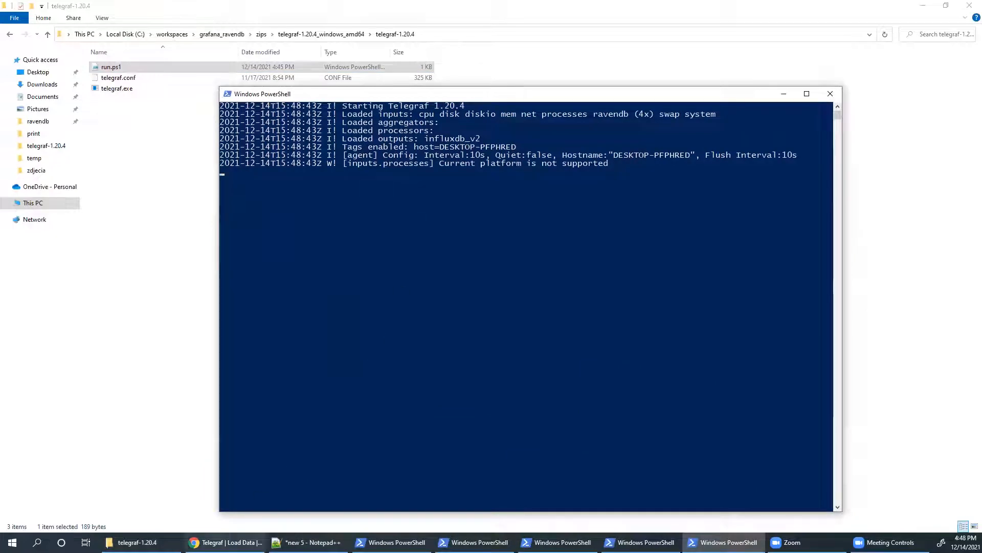
mouse_move(227, 542)
click(227, 499)
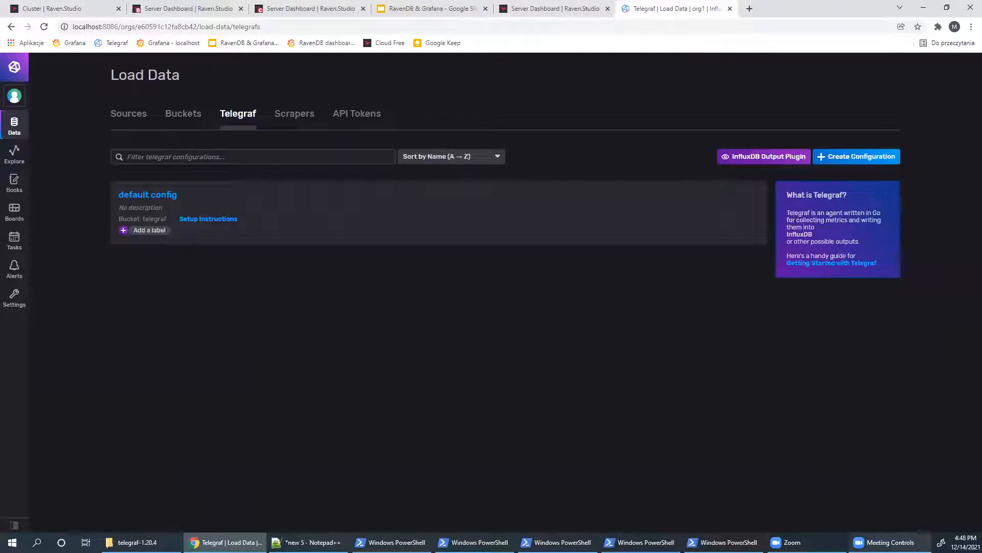
- Untick the cpu measurement in Data Explorer, then take File Explorer back up to zips
click(722, 542)
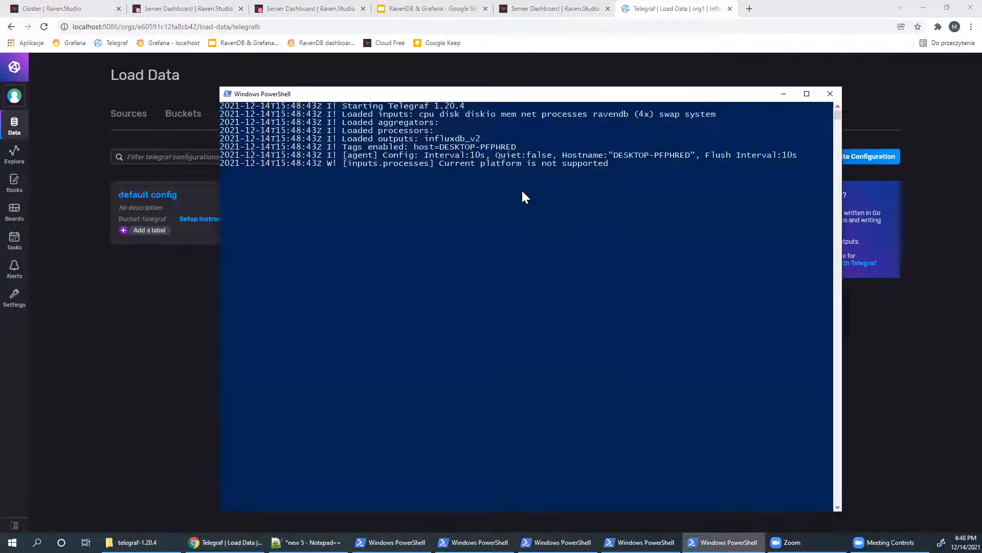
click(183, 285)
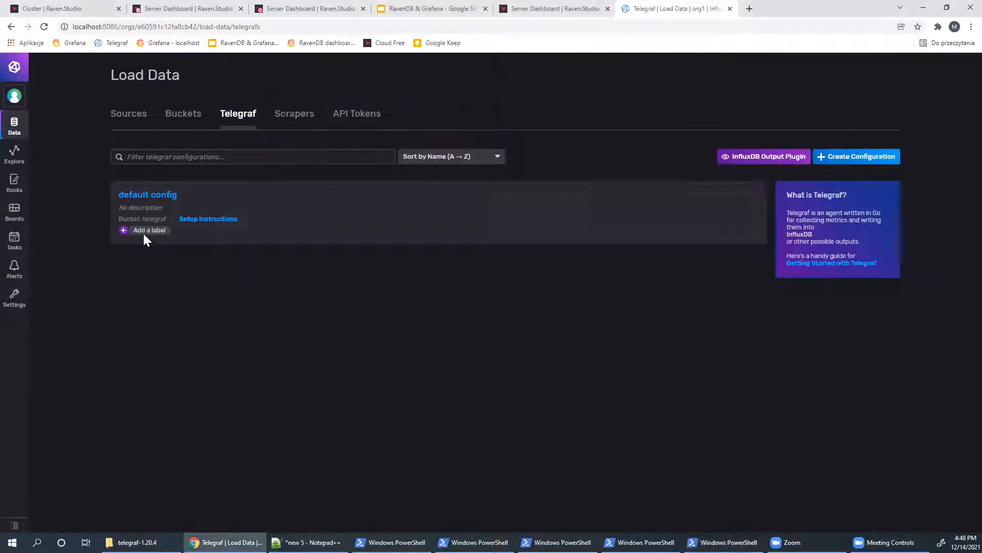
click(14, 154)
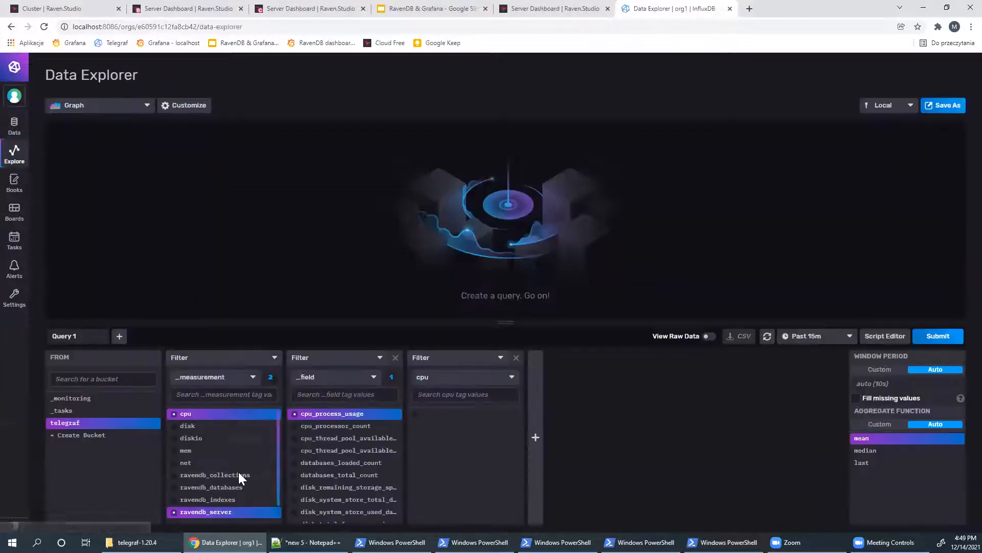
click(184, 415)
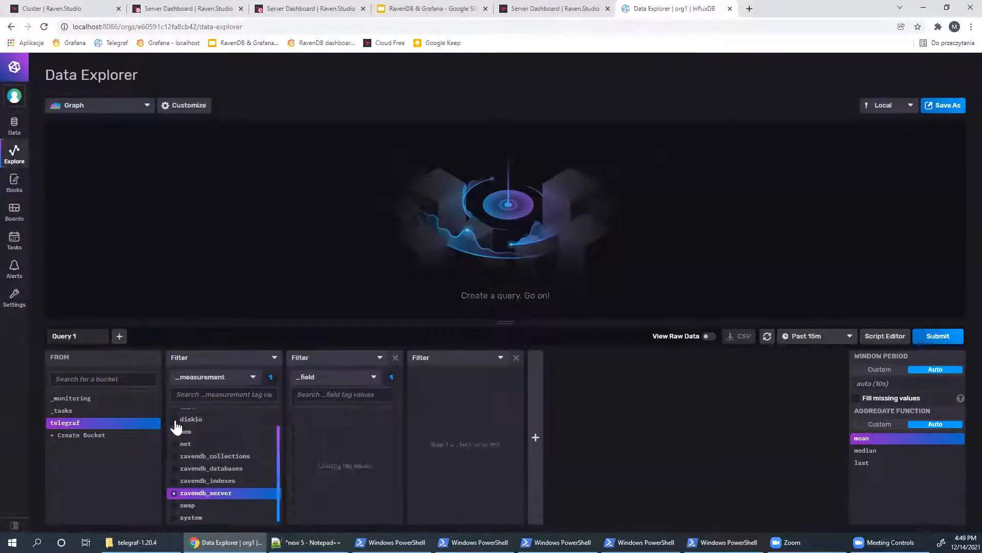
scroll(219, 471, down, 1)
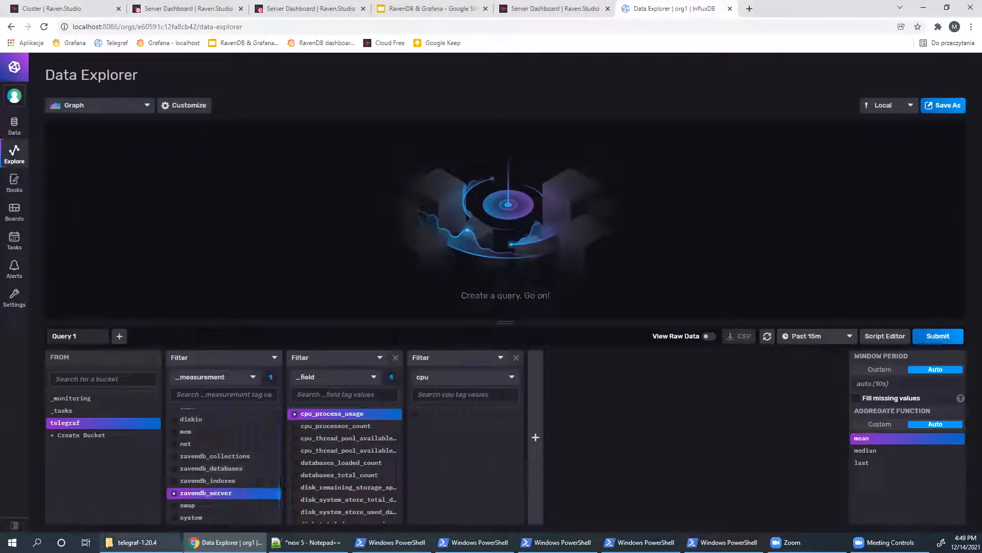
click(137, 542)
key(BackSpace)
key(BackSpace)
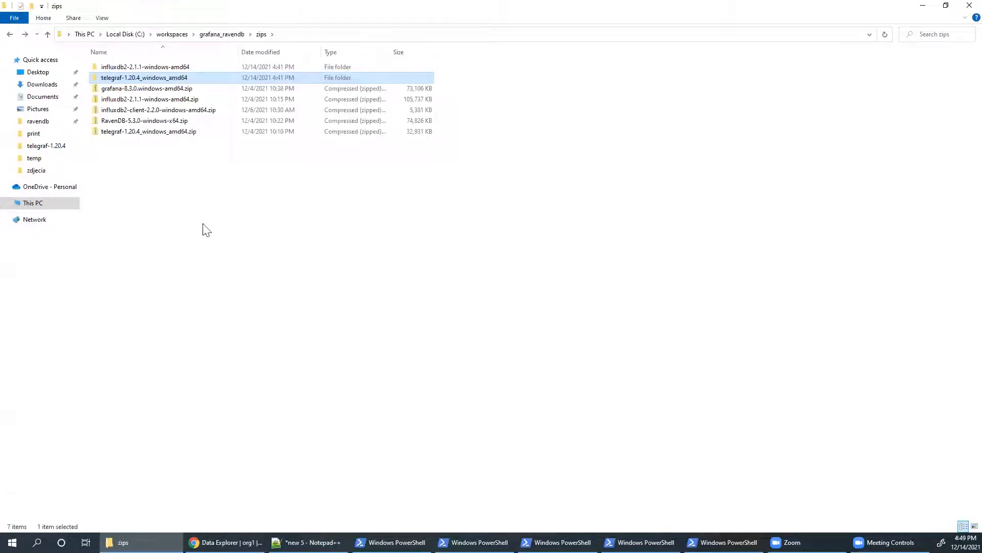
- Extract the Grafana 8.3.0 zip with 7-Zip and launch bin\grafana-server.exe
right_click(153, 88)
mouse_move(199, 145)
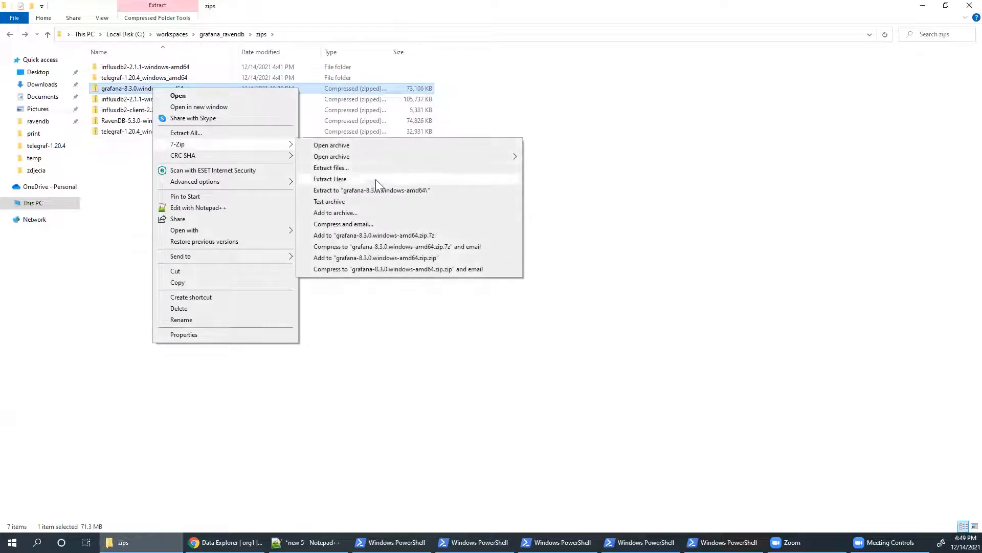
click(382, 191)
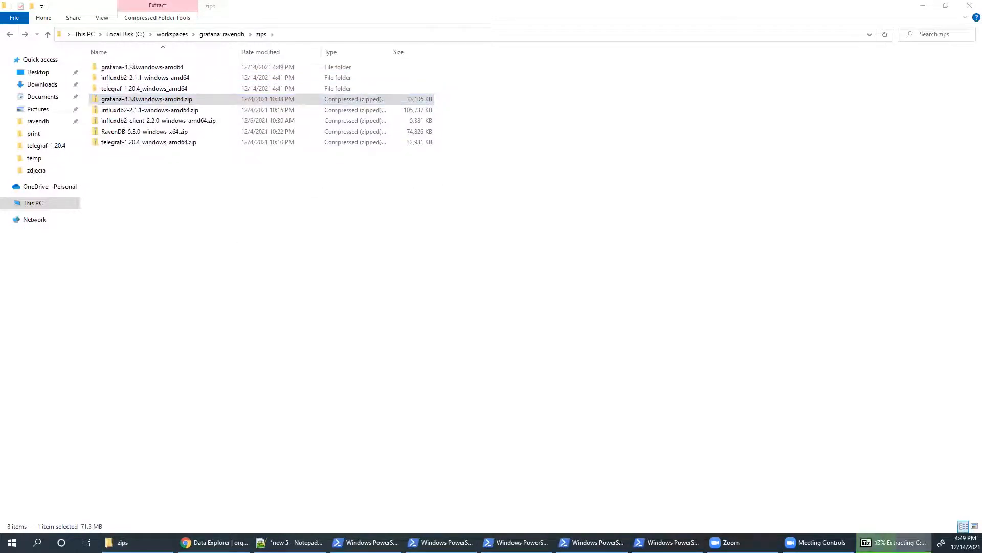
double_click(145, 68)
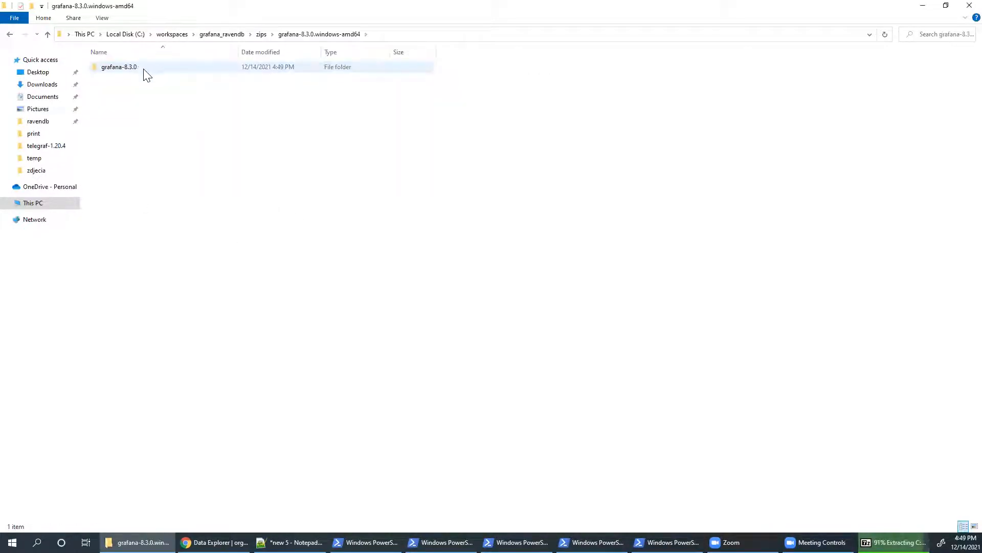
double_click(145, 70)
double_click(145, 73)
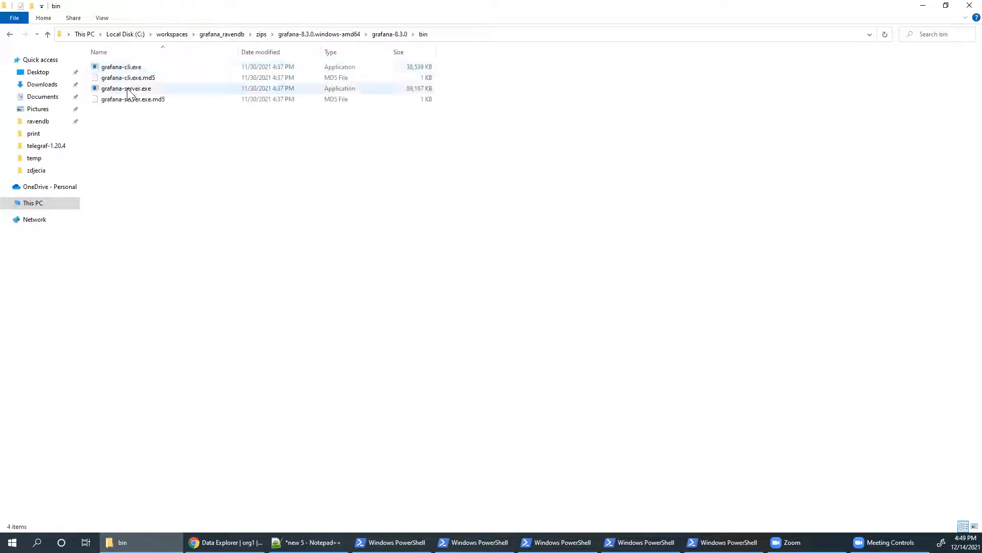
double_click(164, 88)
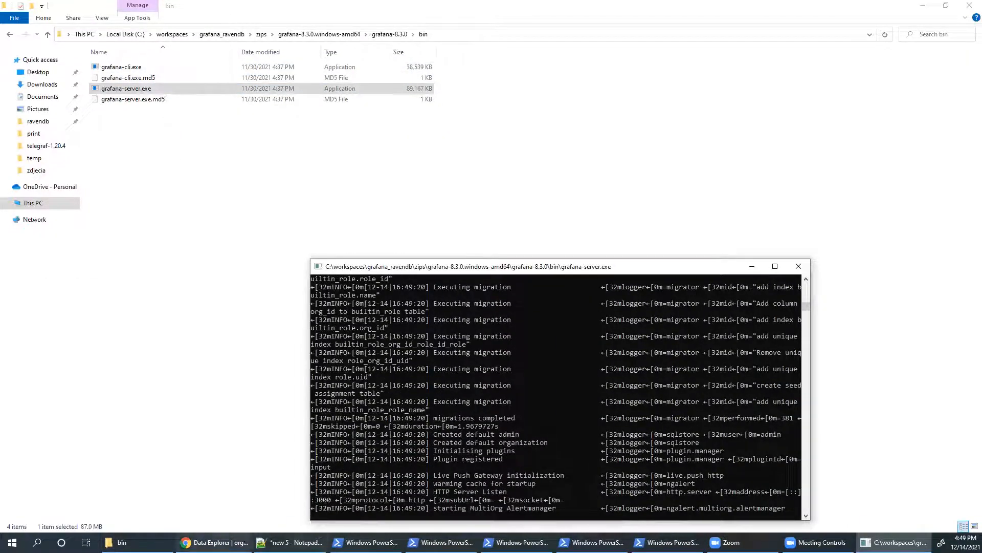
click(215, 542)
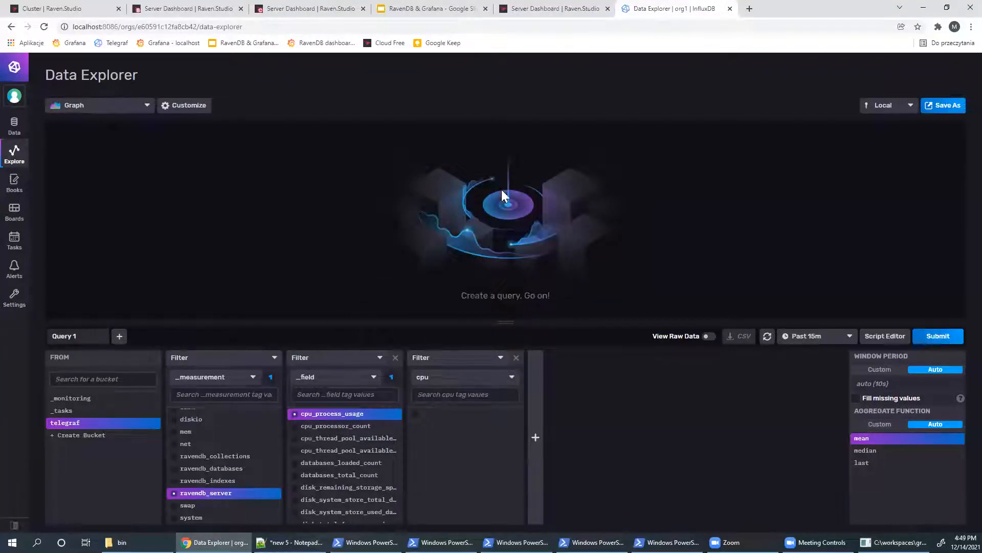
- Open localhost:3000 and log in to Grafana as admin, skipping the password change
key(ctrl+t)
text(loca)
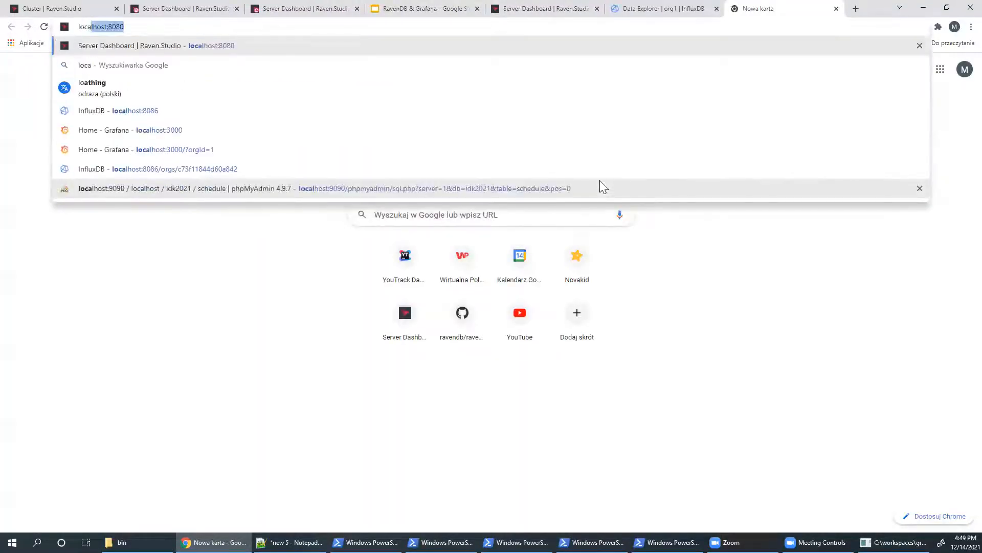
text(lhost:3000)
key(Return)
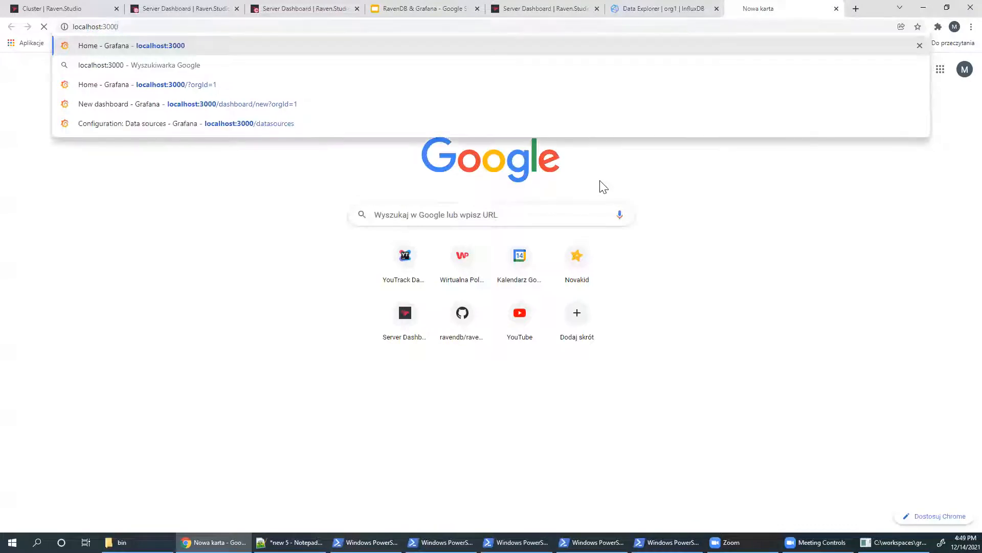
text(adm)
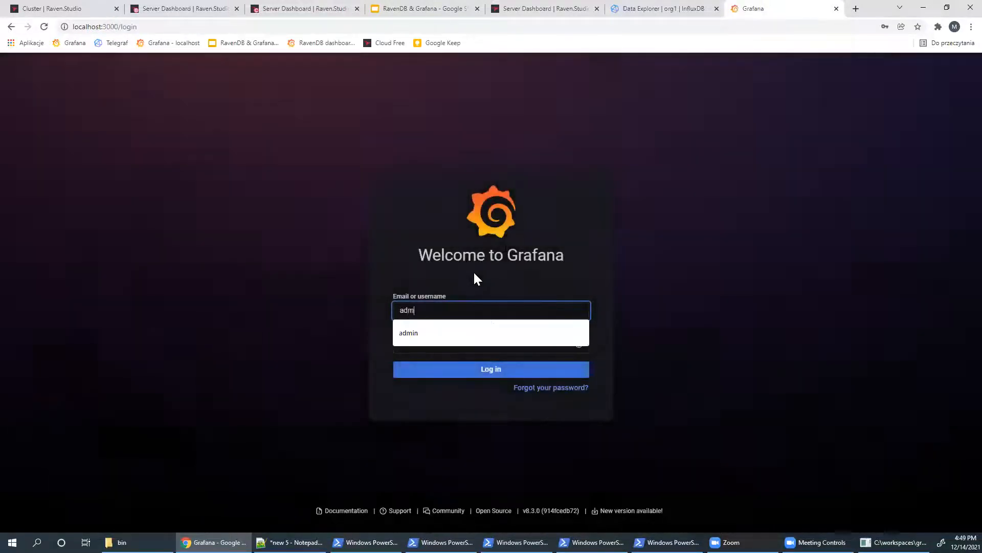
text(in)
key(Tab)
text(admin)
key(Return)
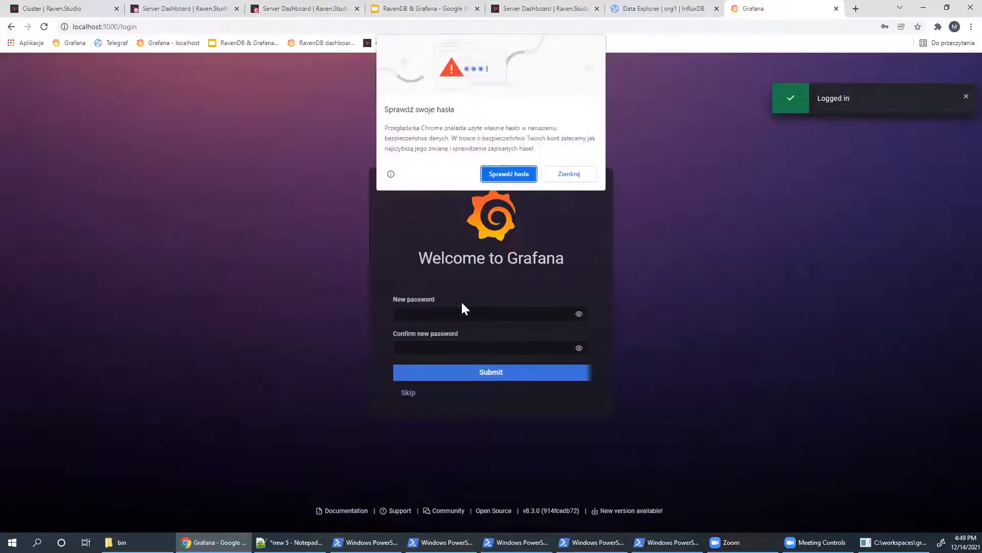
click(578, 175)
click(901, 188)
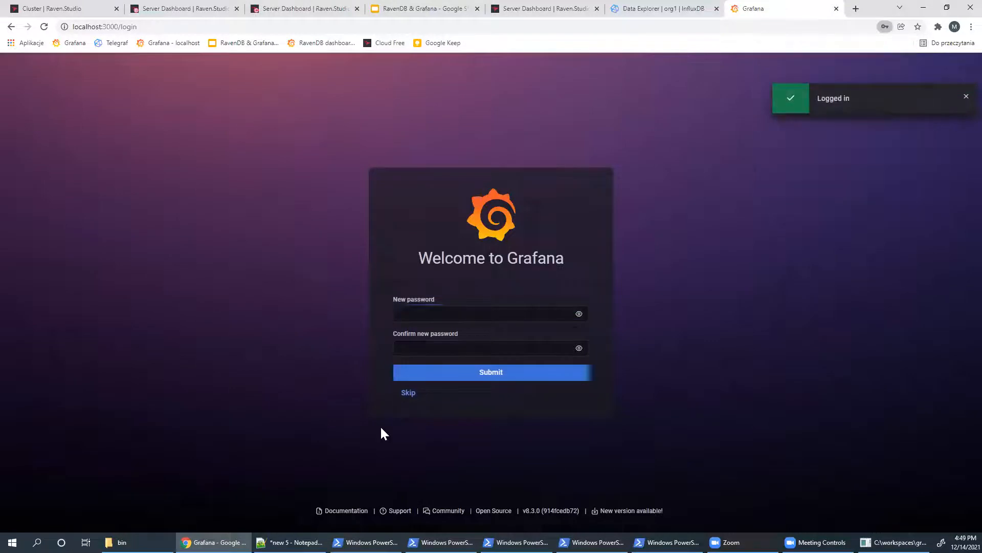
click(420, 395)
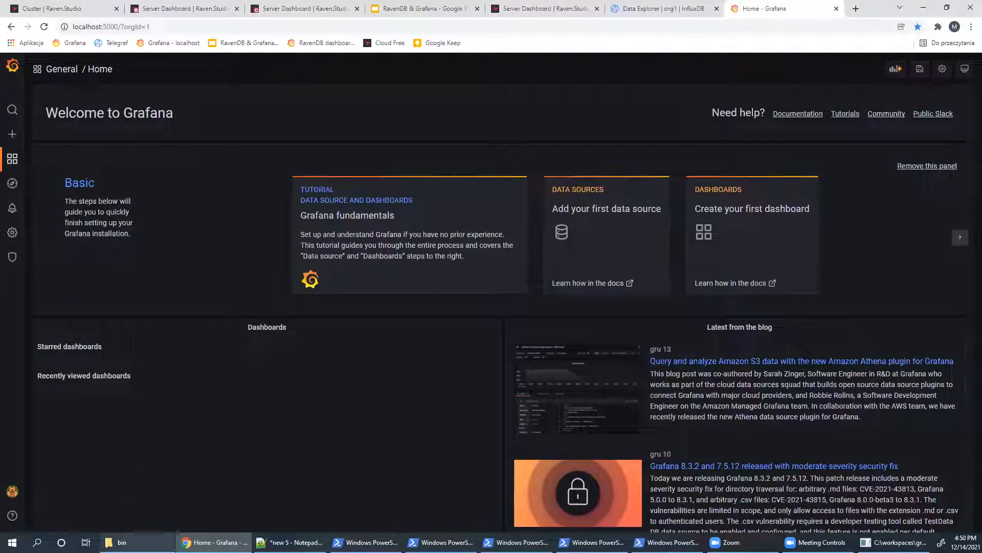
click(122, 542)
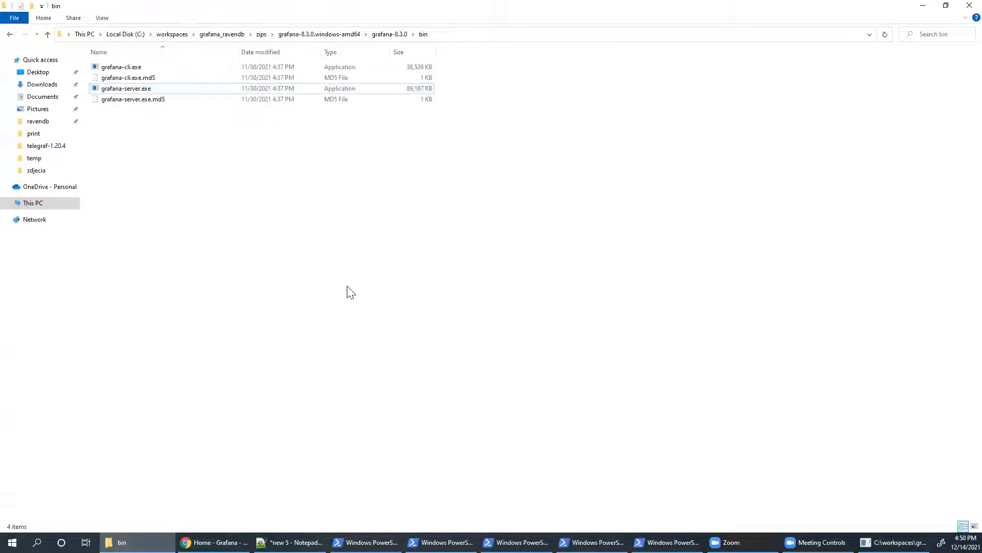
- Extract the influxdb2-client-2.2.0 zip in the zips folder with 7-Zip
key(alt+Tab)
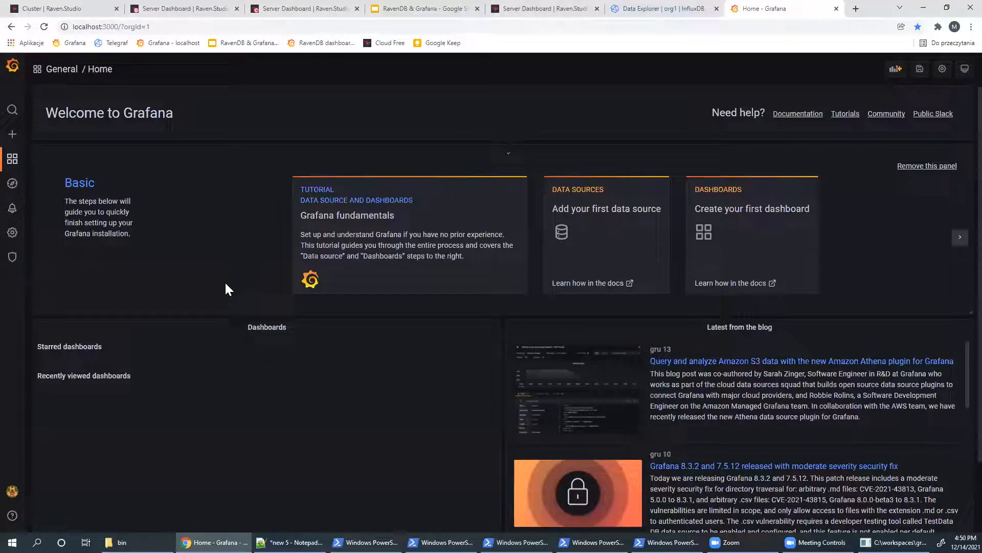
click(121, 542)
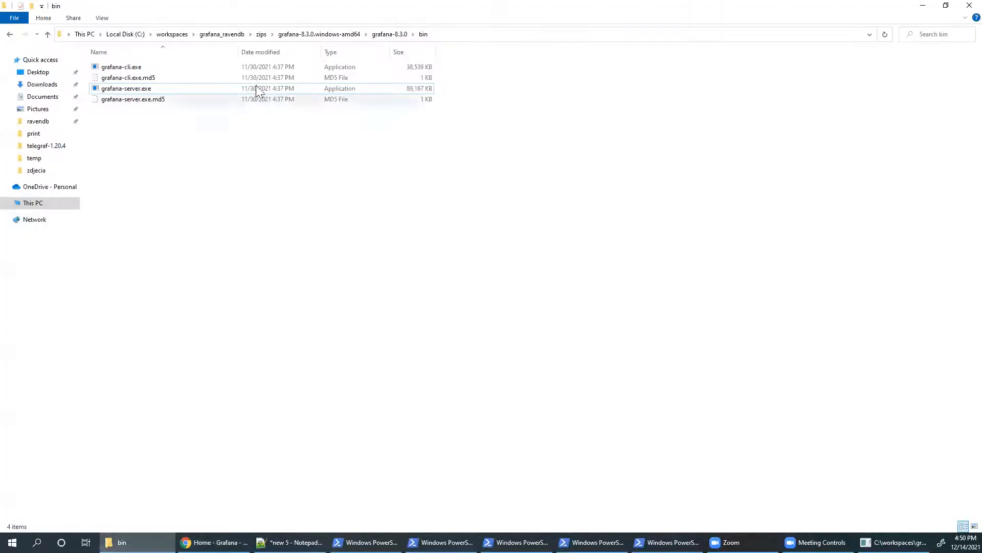
click(294, 35)
click(262, 35)
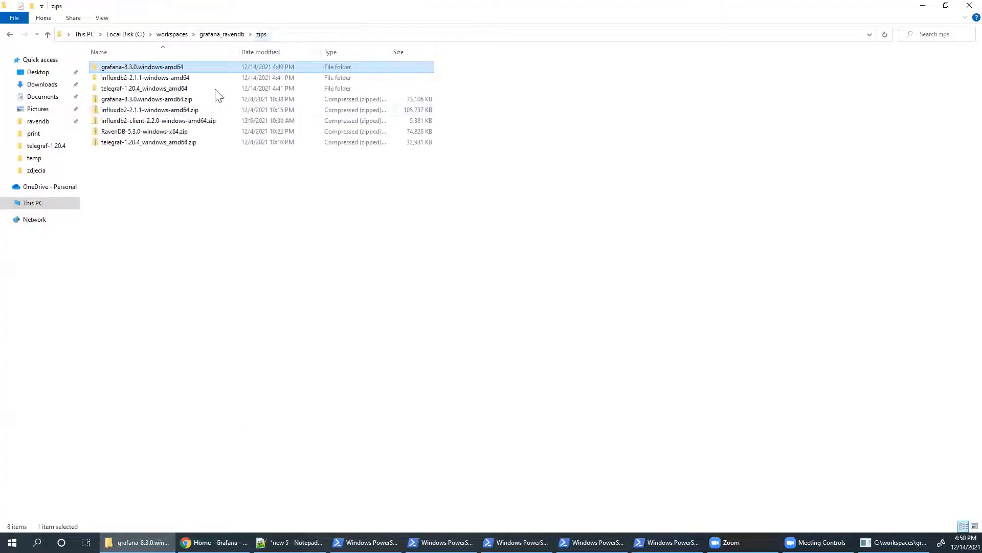
right_click(161, 121)
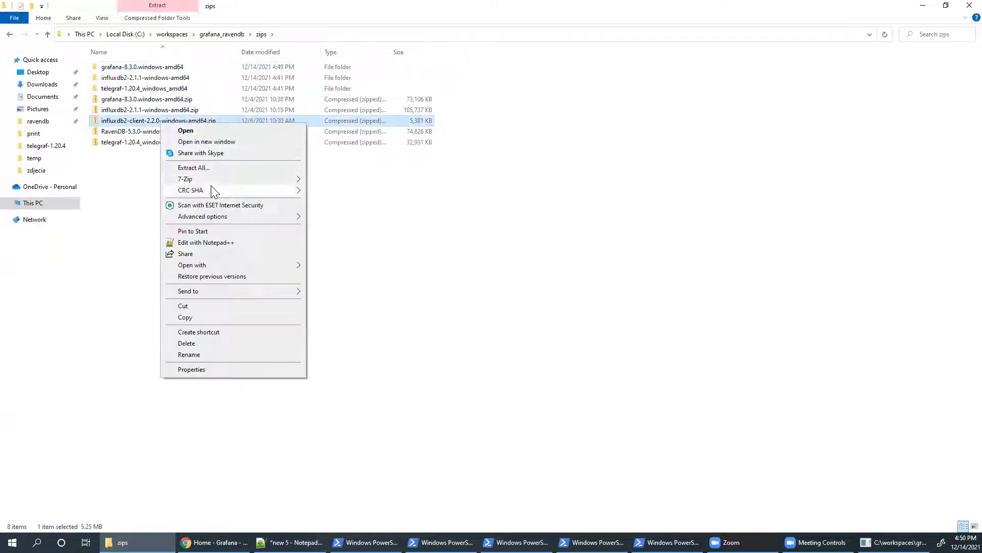
mouse_move(212, 180)
click(339, 225)
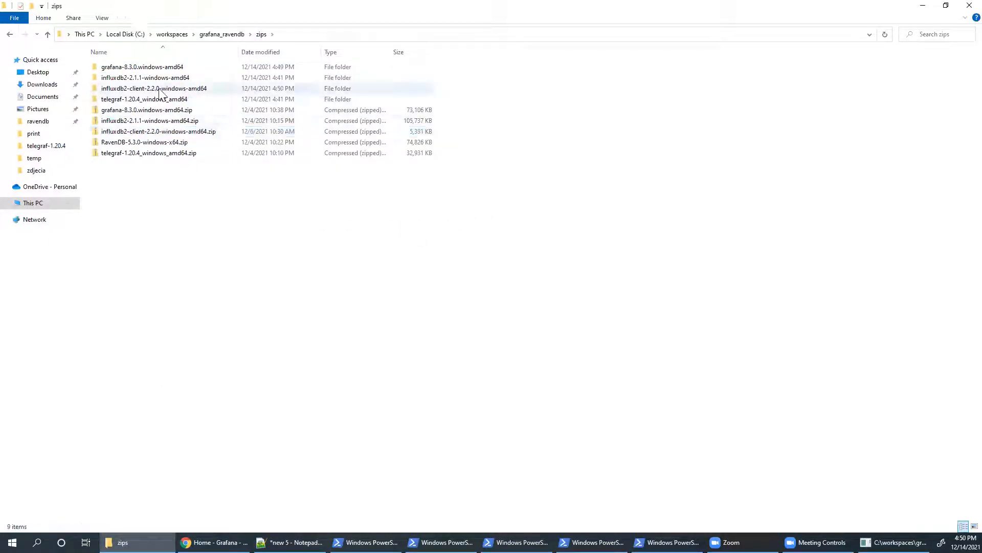
- Open the extracted influxdb2-client folder and launch a PowerShell window there
double_click(160, 89)
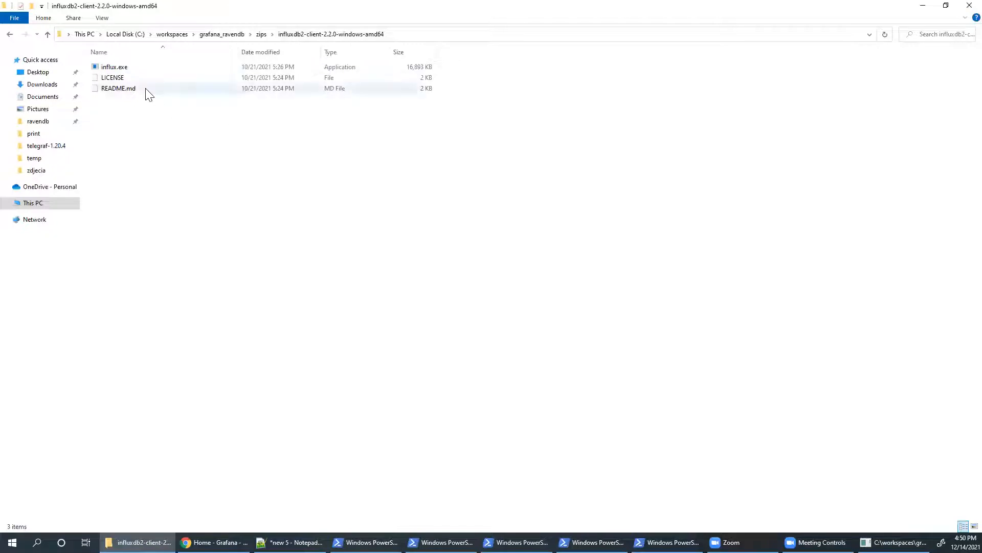
right_click(224, 211)
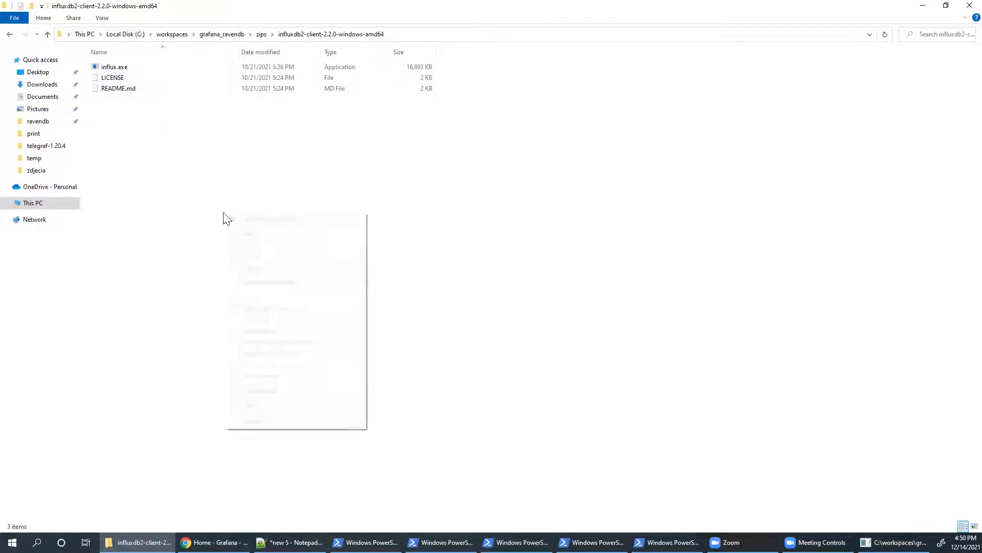
click(287, 342)
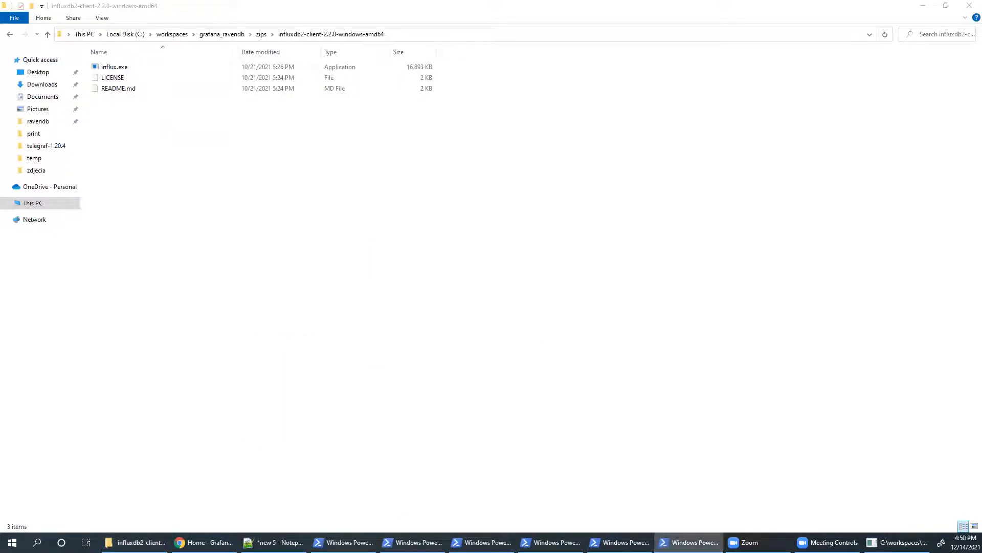
drag(0, 122, 281, 104)
click(279, 540)
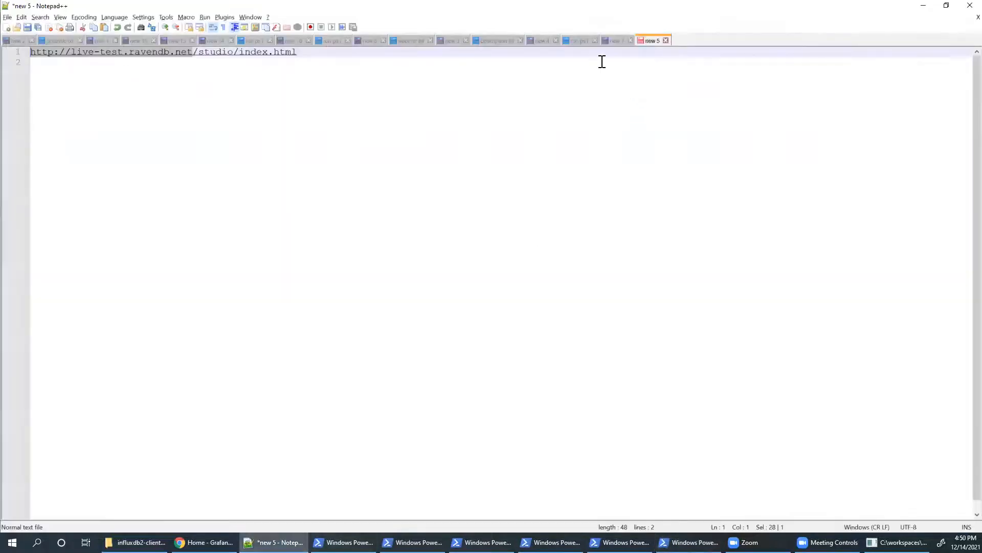
- Copy the influx dbrp create command from line 1 onto line 8 of the new 7 note
click(582, 41)
click(616, 41)
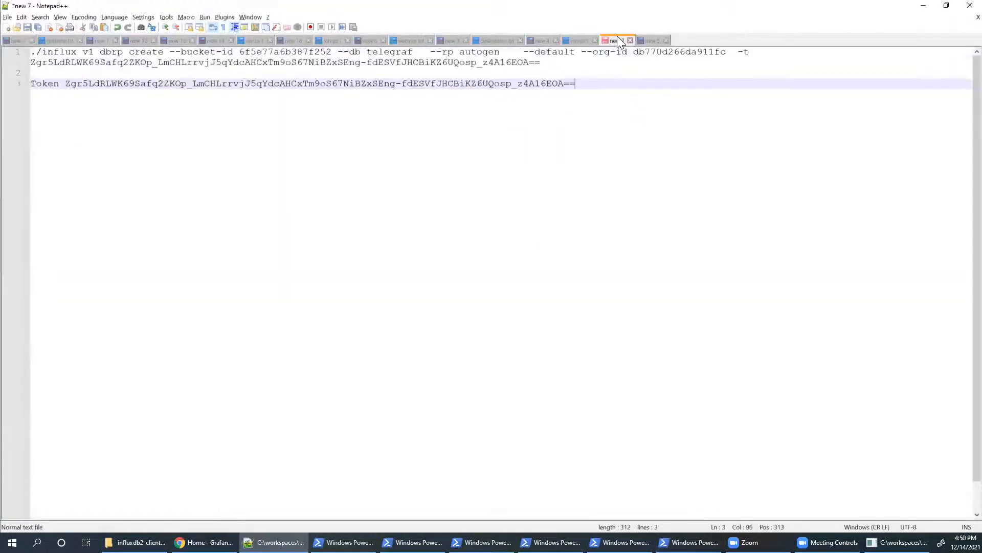
triple_click(551, 62)
key(ctrl+c)
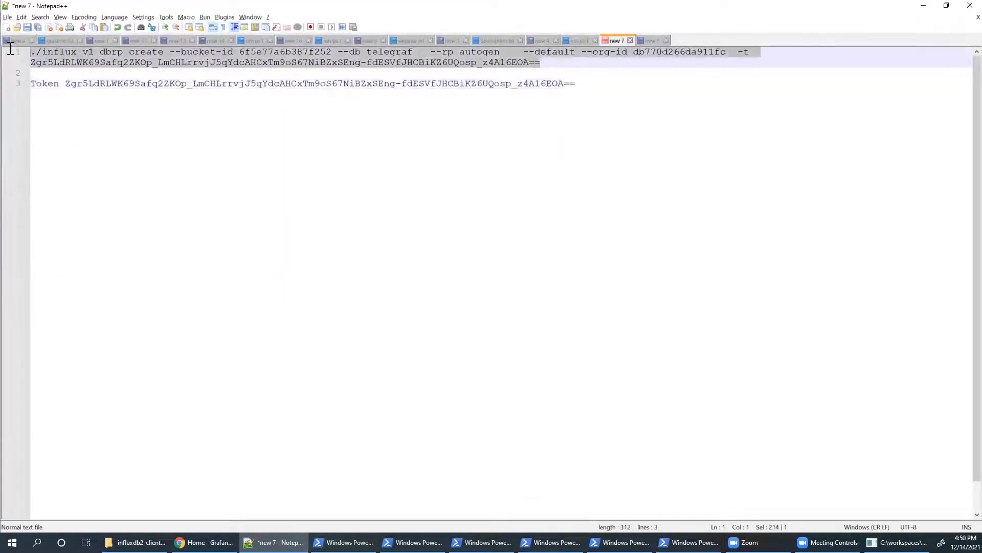
click(610, 207)
key(Return)
key(Return)
key(Return)
key(Return)
key(Return)
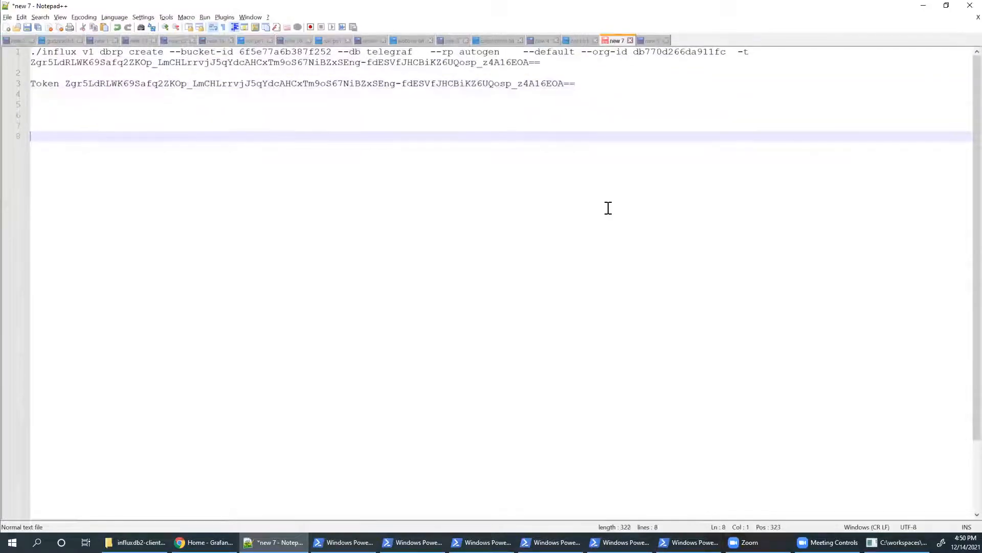
key(ctrl+v)
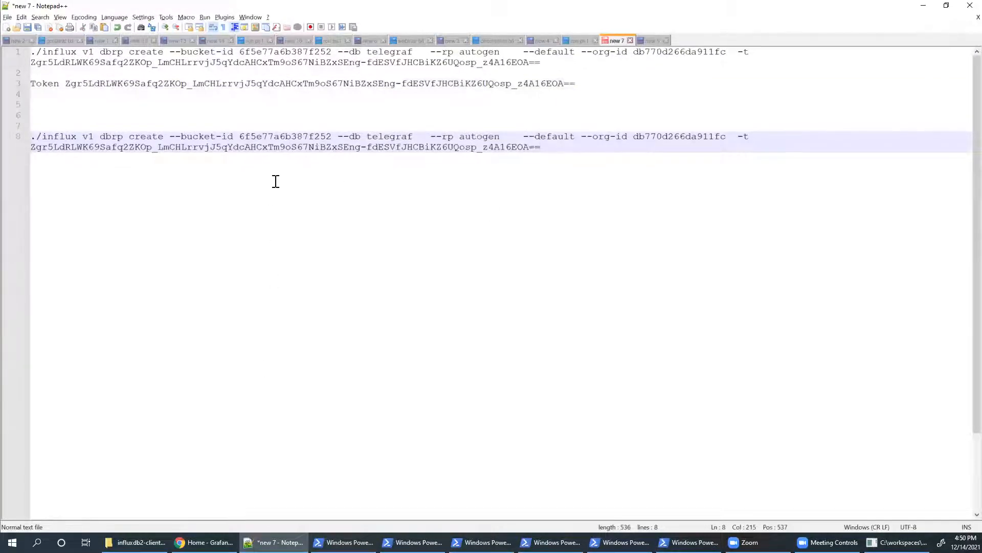
- Replace line 8's org-id with the Organization ID copied from InfluxDB's About page
click(205, 541)
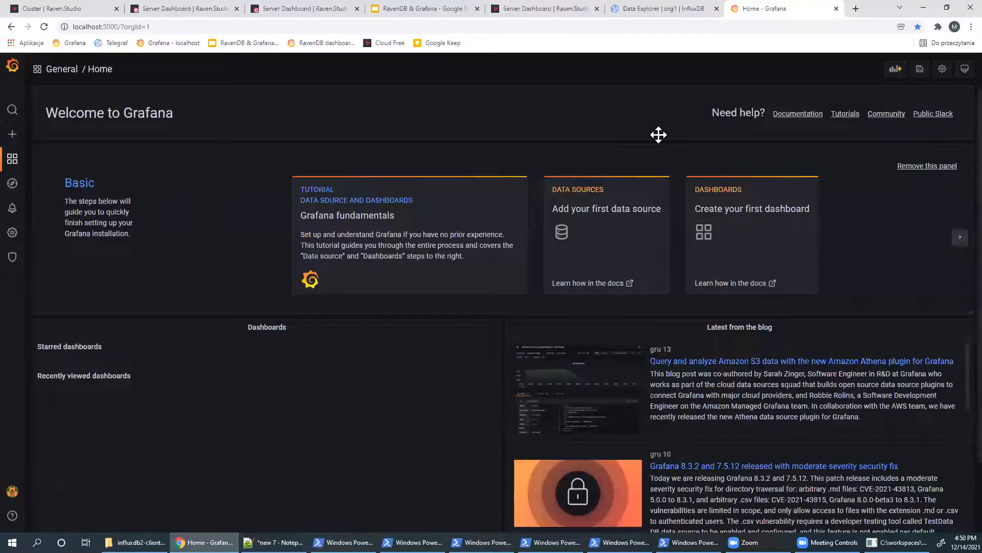
click(689, 9)
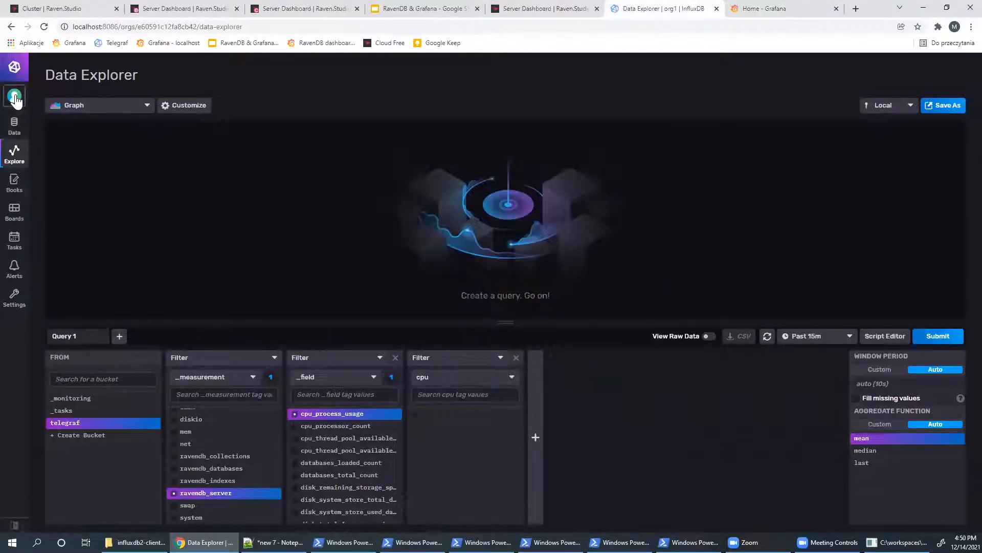
mouse_move(14, 96)
click(57, 140)
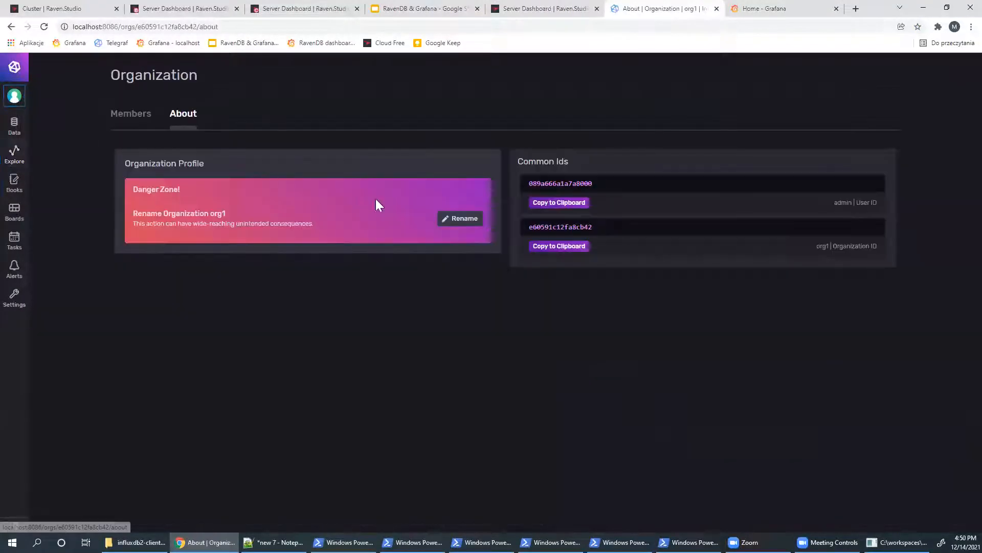
click(568, 248)
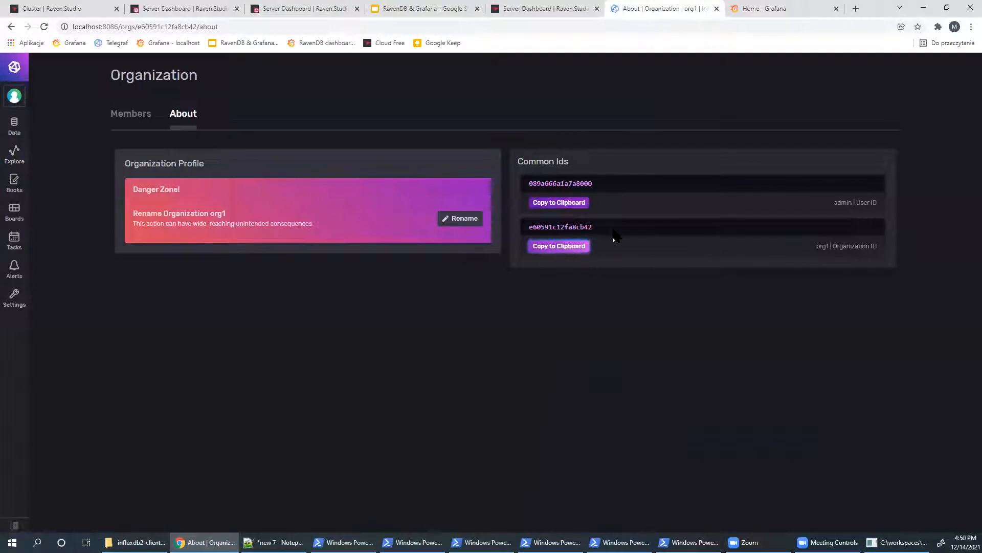
key(alt)
click(276, 542)
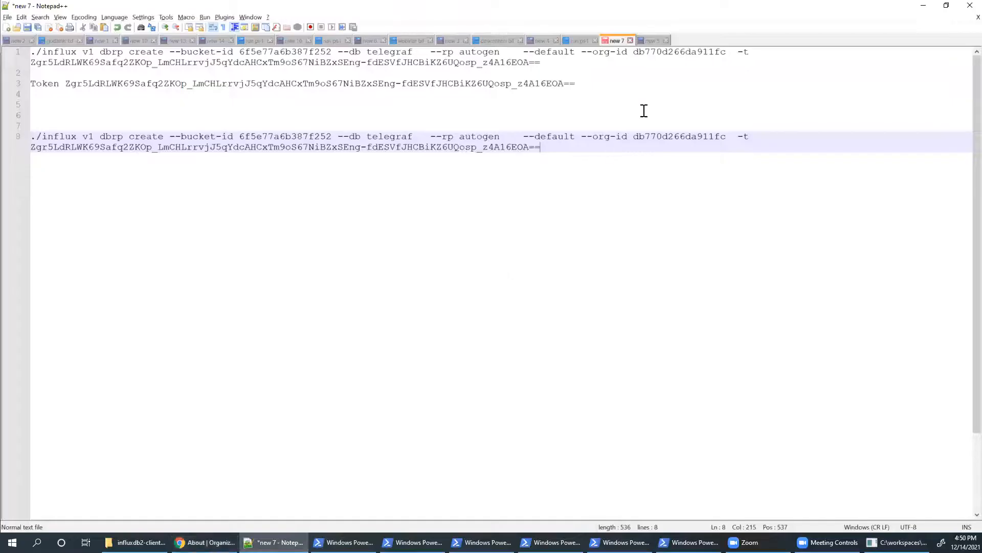
double_click(677, 136)
key(ctrl+v)
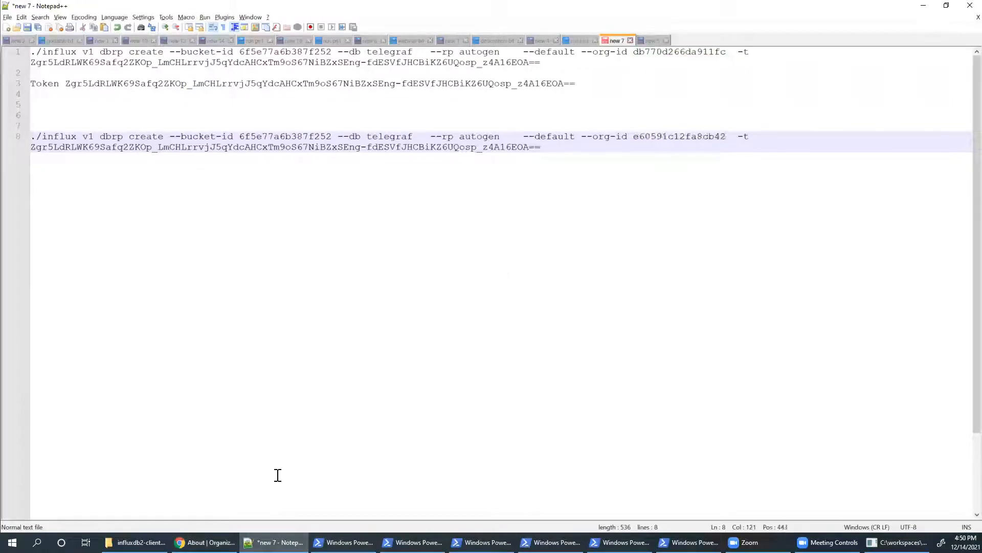
click(205, 542)
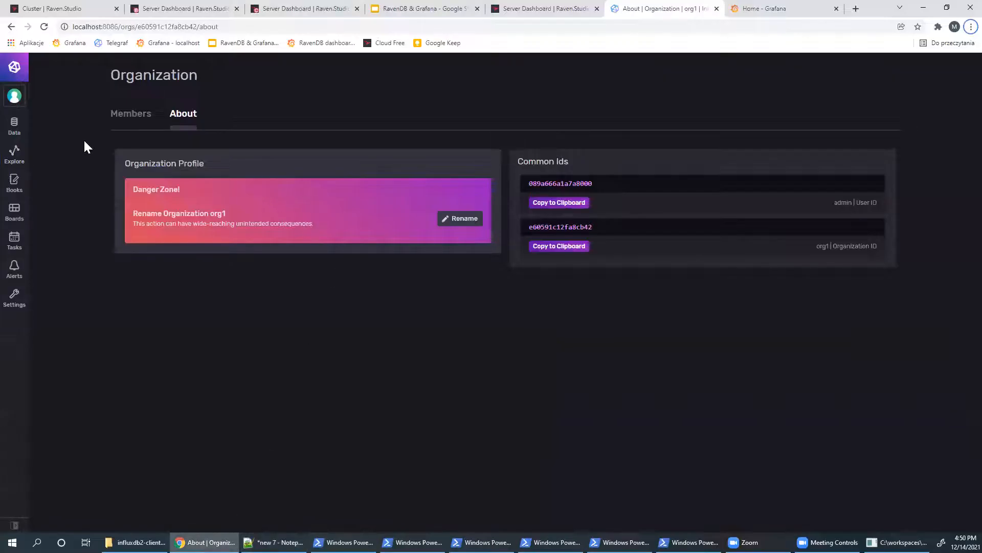
- Generate a new all-access API token in InfluxDB and paste it over line 8's old token
click(13, 126)
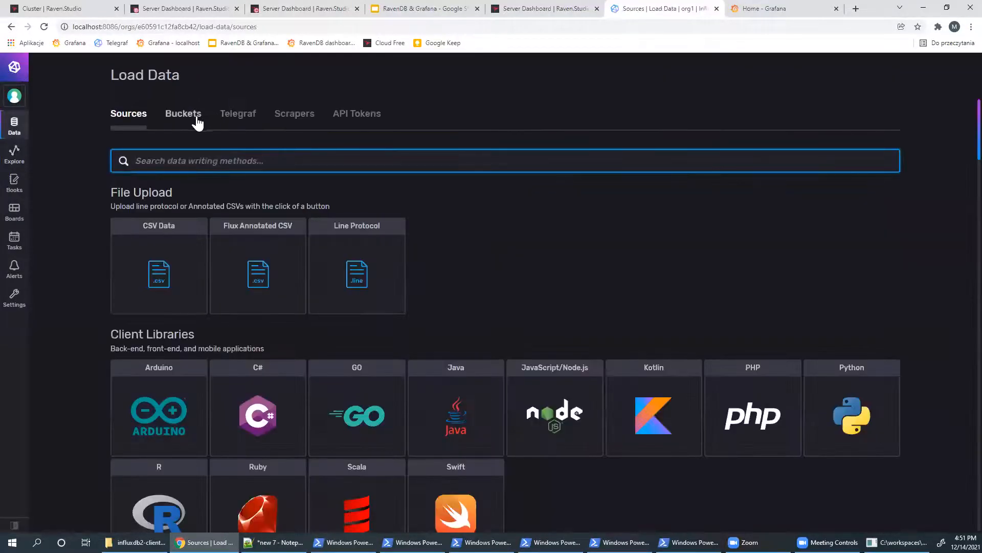
click(364, 116)
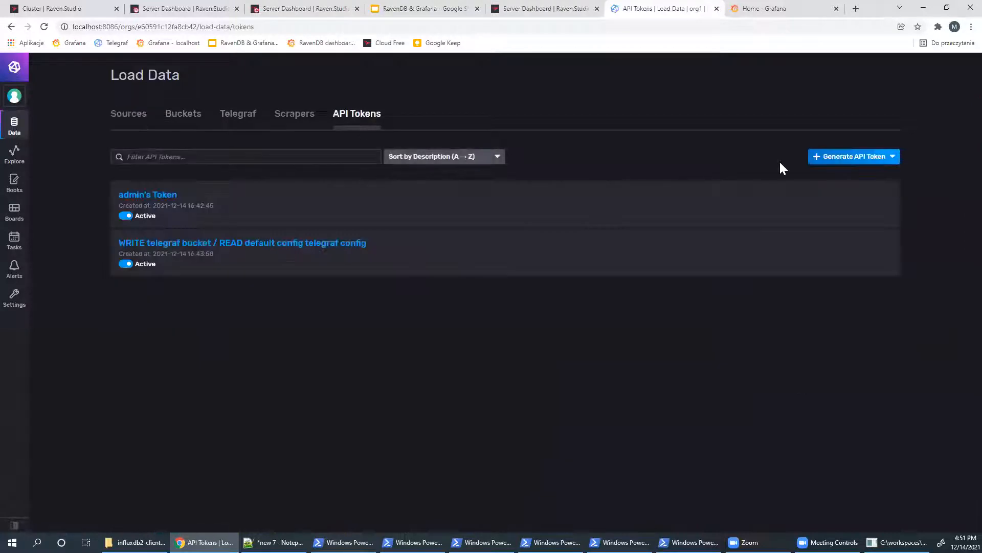
click(865, 158)
click(865, 184)
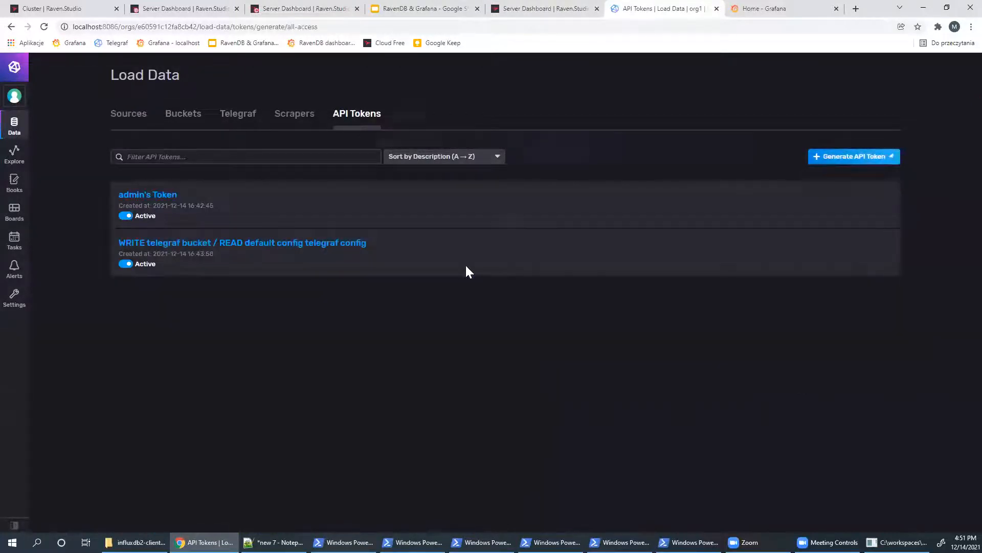
click(510, 202)
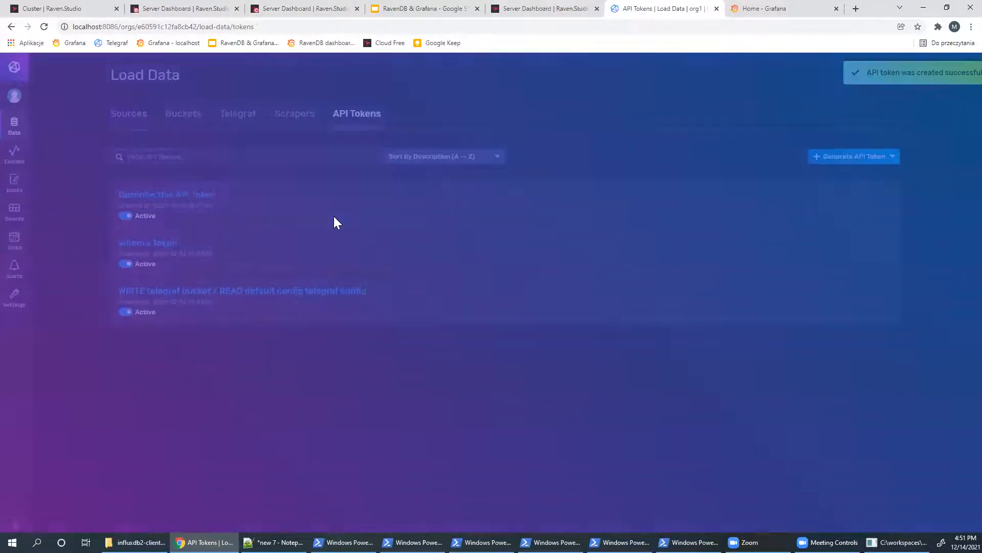
click(195, 197)
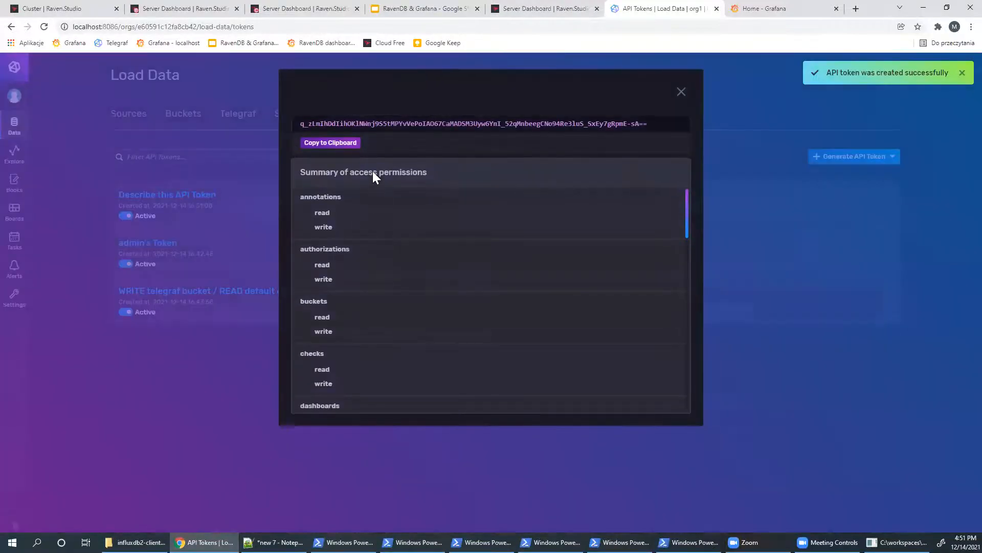
click(330, 142)
key(alt+Tab)
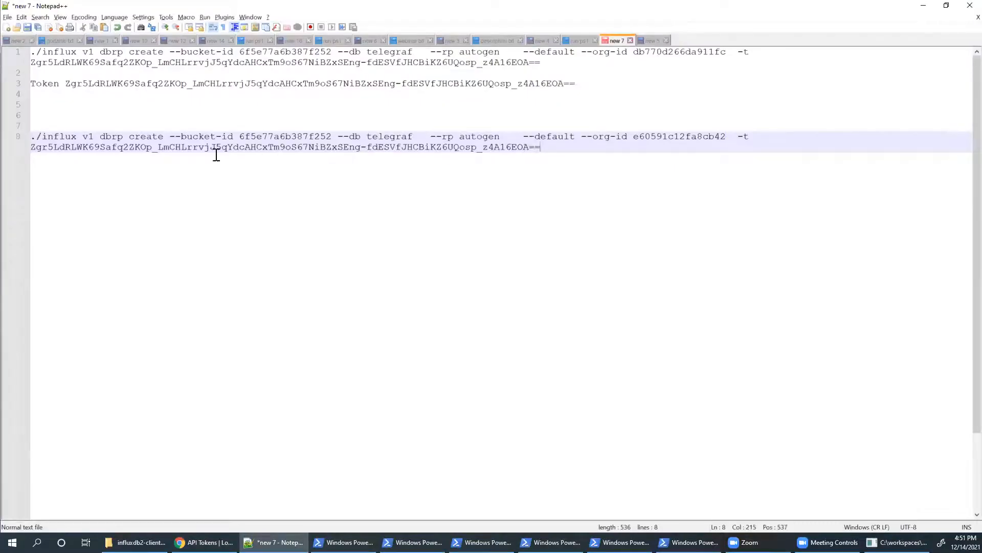
shift+click(31, 148)
key(ctrl+v)
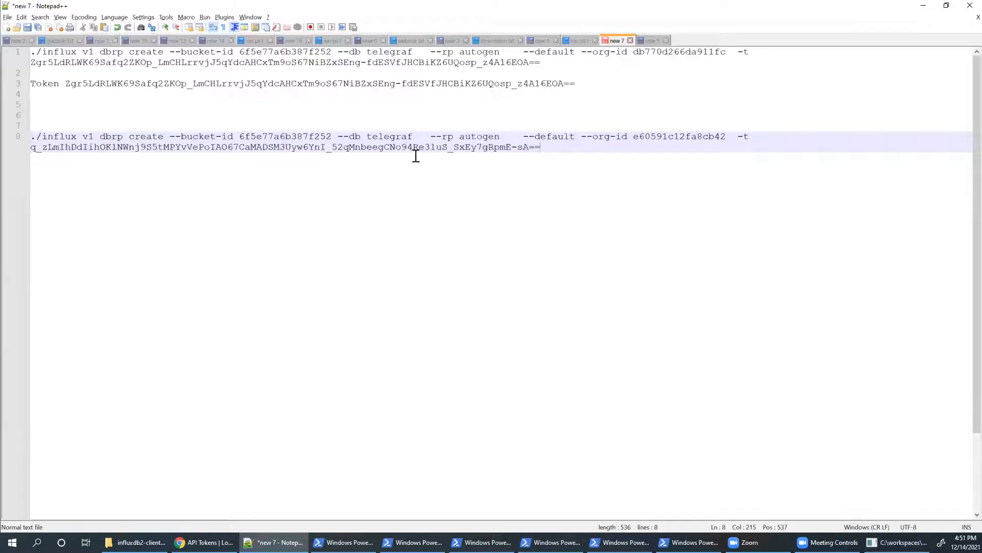
- Replace line 8's bucket ID with the telegraf bucket's ID c21f31a61cb019f0
click(383, 138)
drag(367, 137, 416, 136)
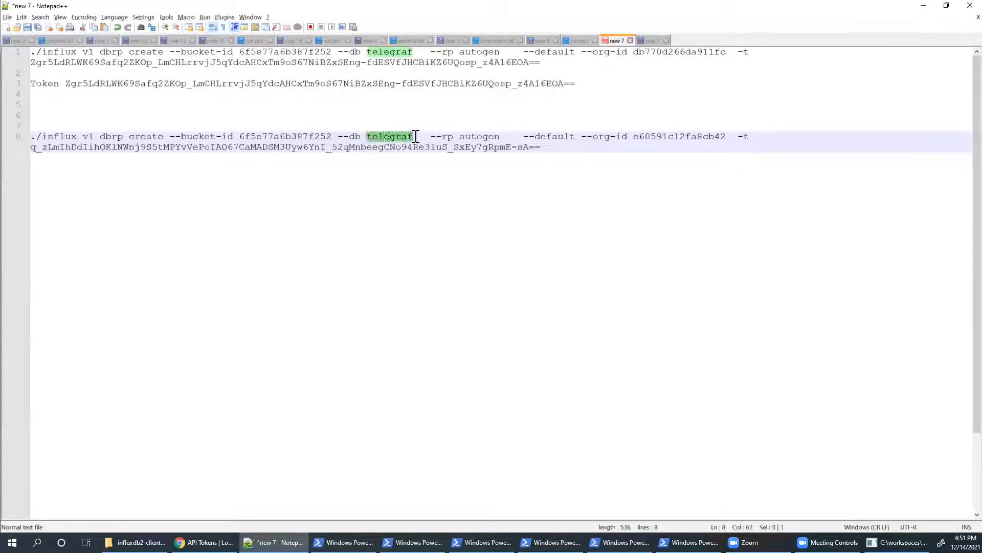
double_click(275, 138)
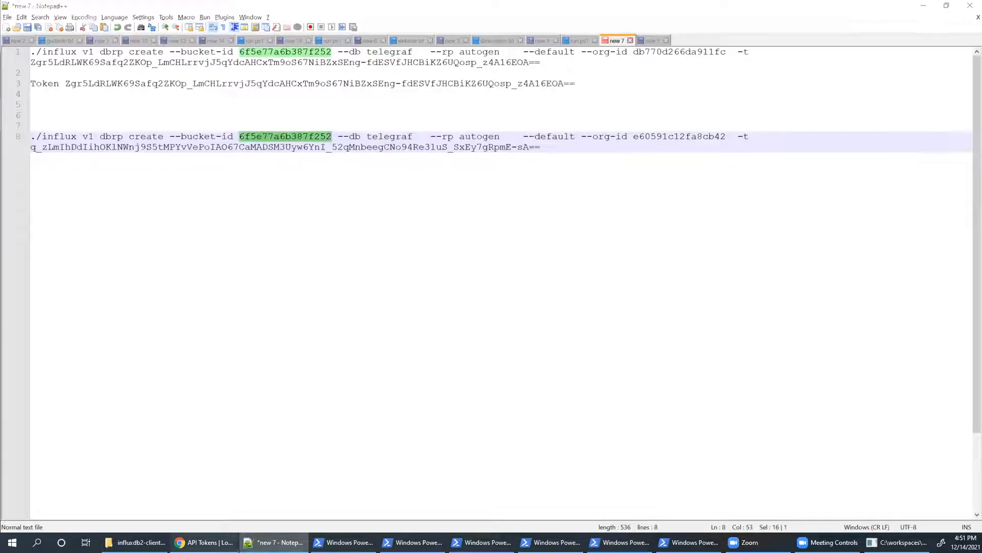
click(205, 542)
click(681, 91)
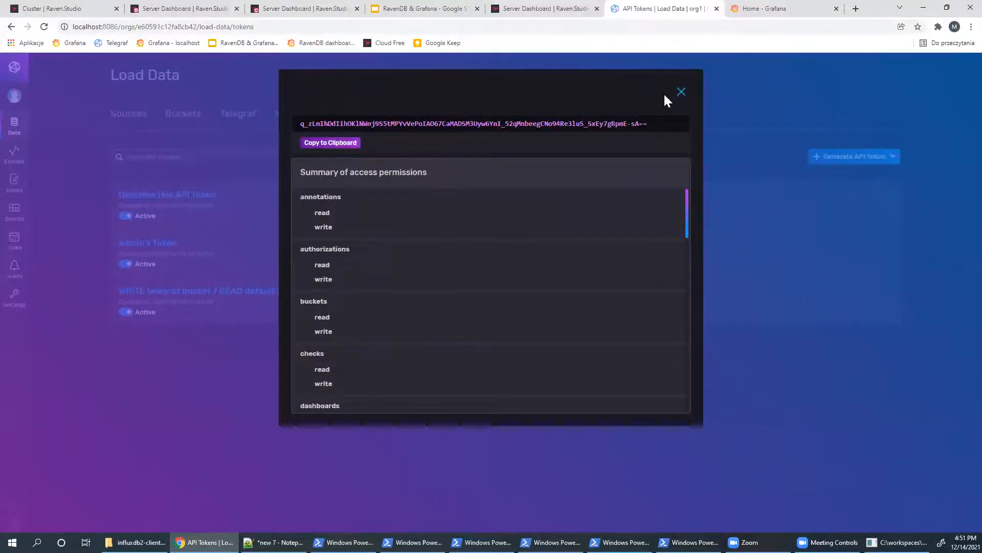
click(174, 115)
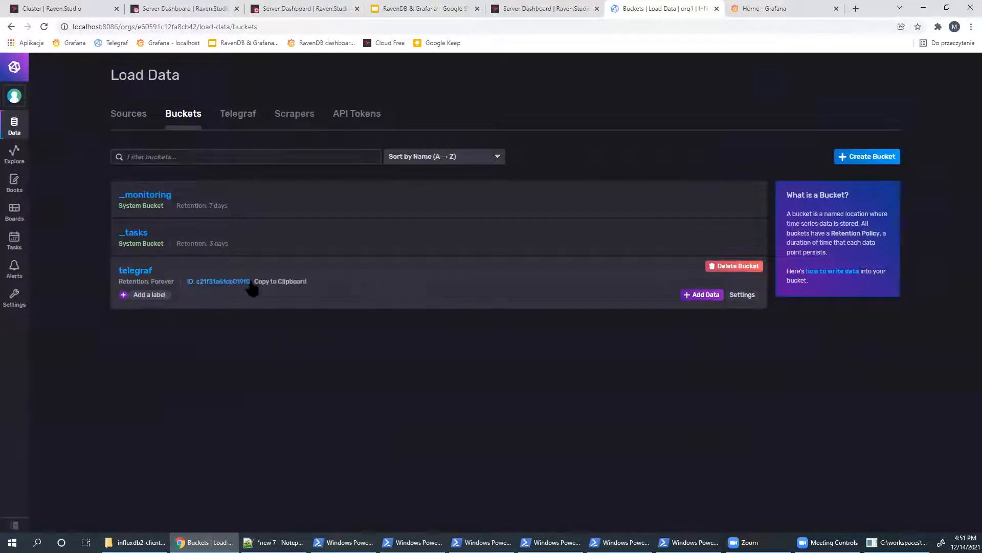
click(276, 287)
key(alt+Tab)
key(ctrl+v)
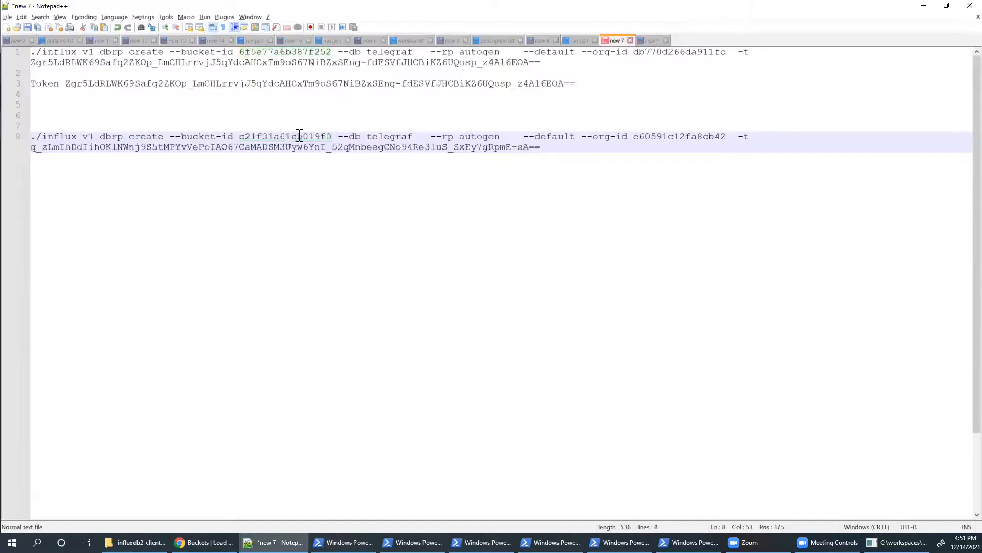
drag(586, 151, 9, 142)
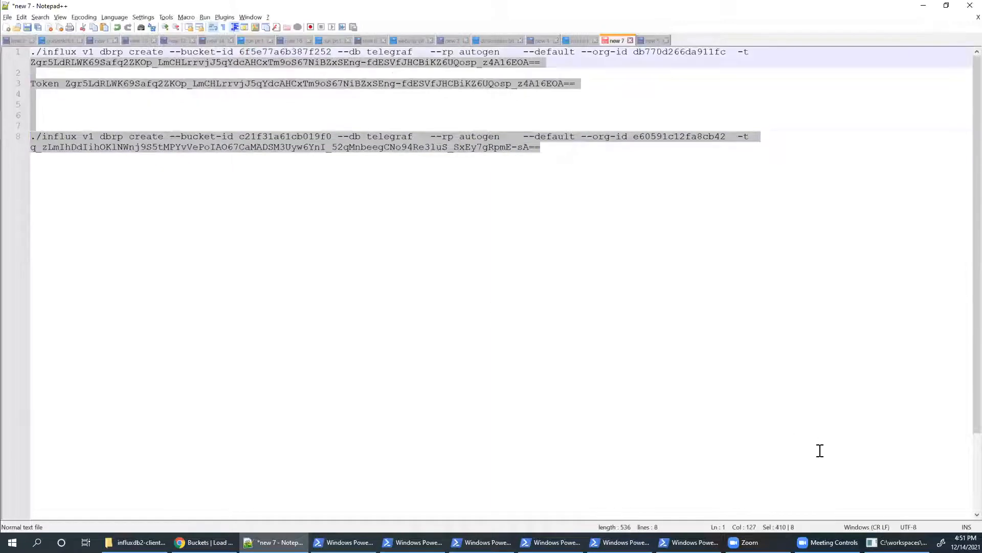
drag(542, 148, 30, 136)
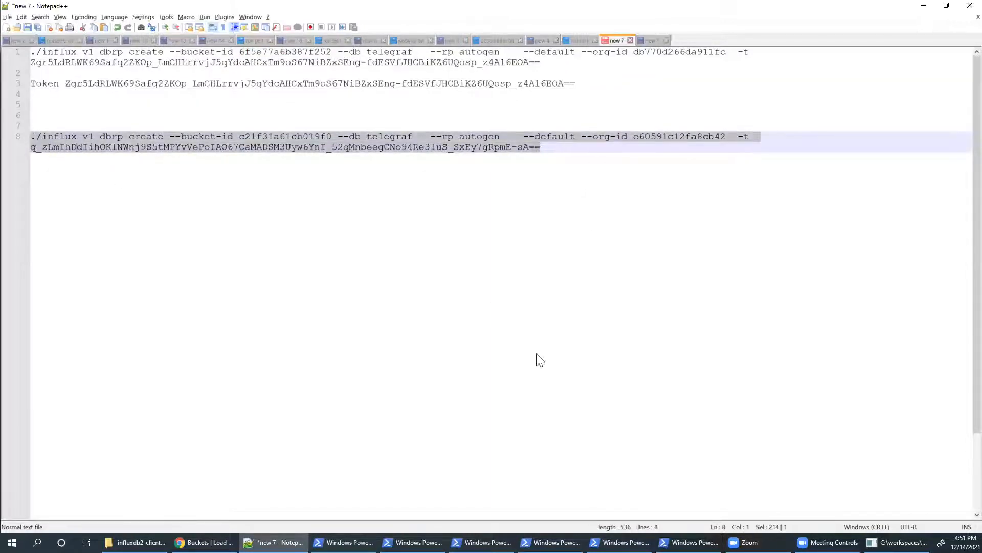
- Run the influx v1 dbrp create command in PowerShell, mapping telegraf/autogen to bucket c21f31a61cb019f0
click(688, 542)
right_click(563, 306)
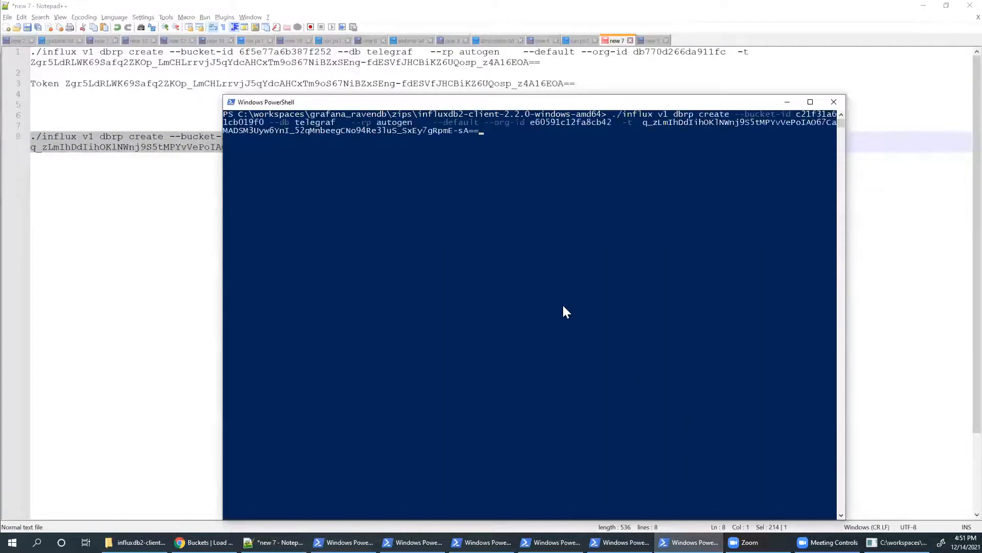
key(Return)
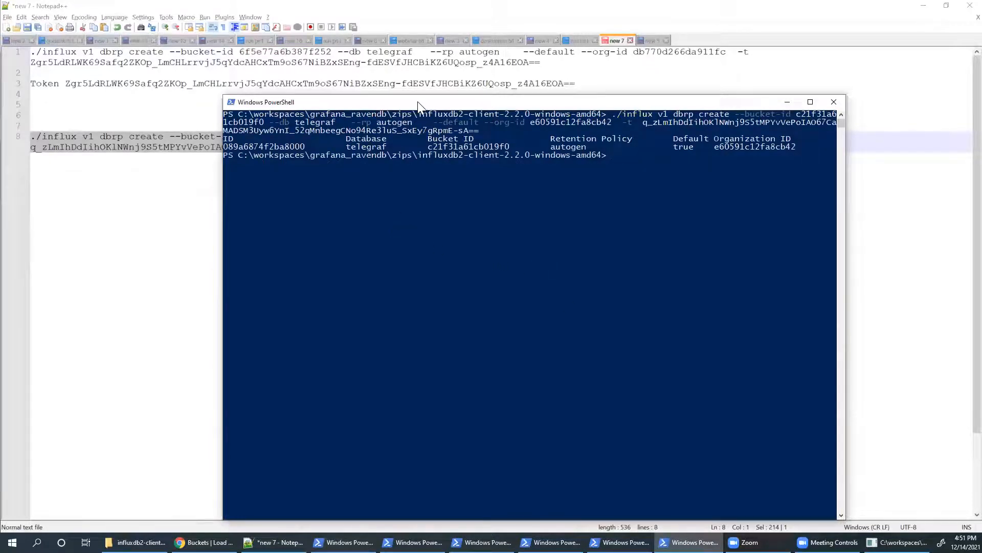
drag(418, 102, 412, 80)
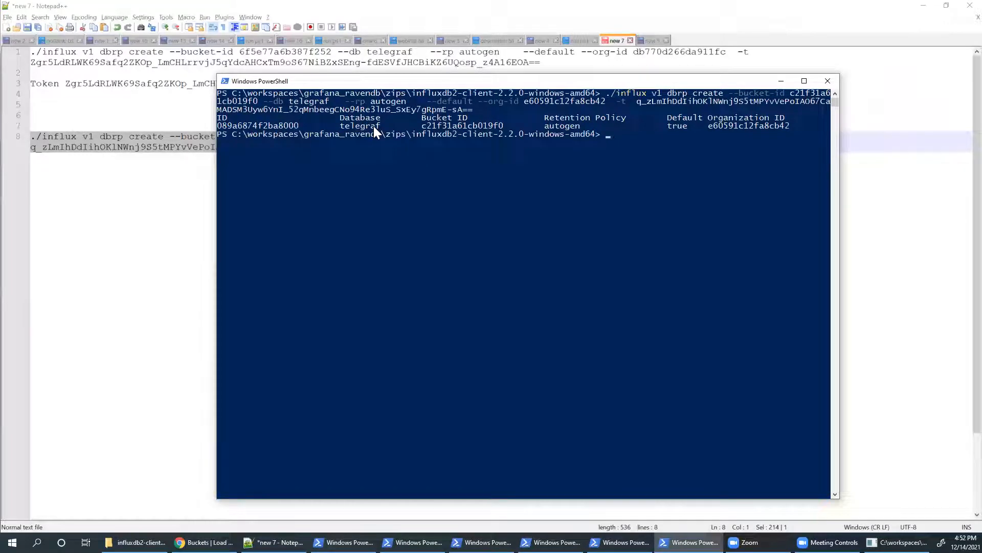
- Add a new InfluxDB data source from Grafana's Data sources configuration page
click(205, 542)
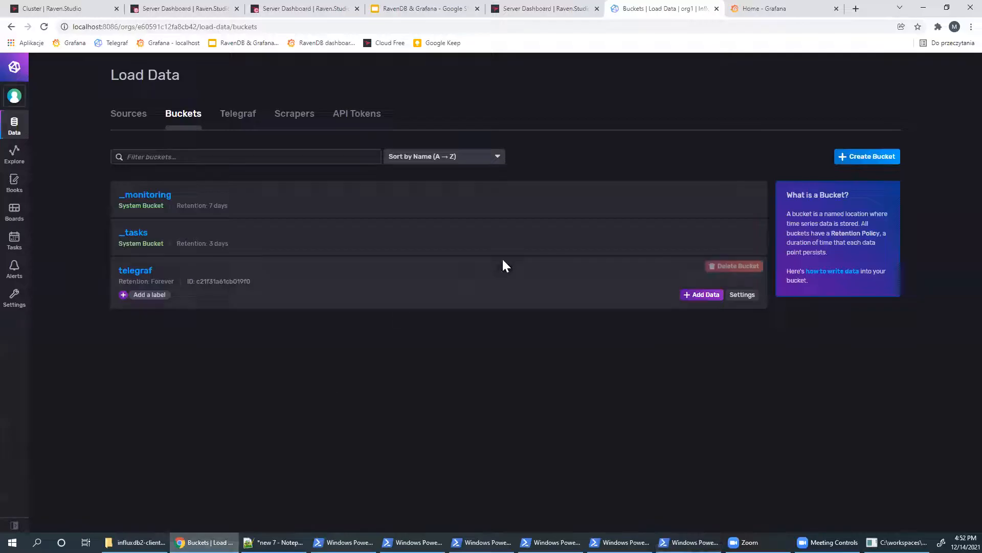
click(782, 8)
mouse_move(11, 162)
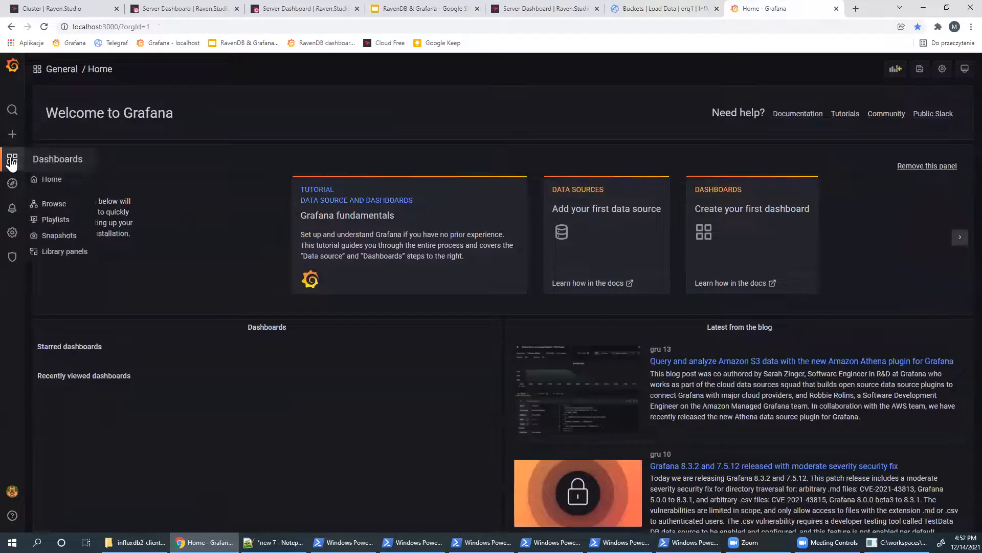
mouse_move(12, 232)
click(60, 255)
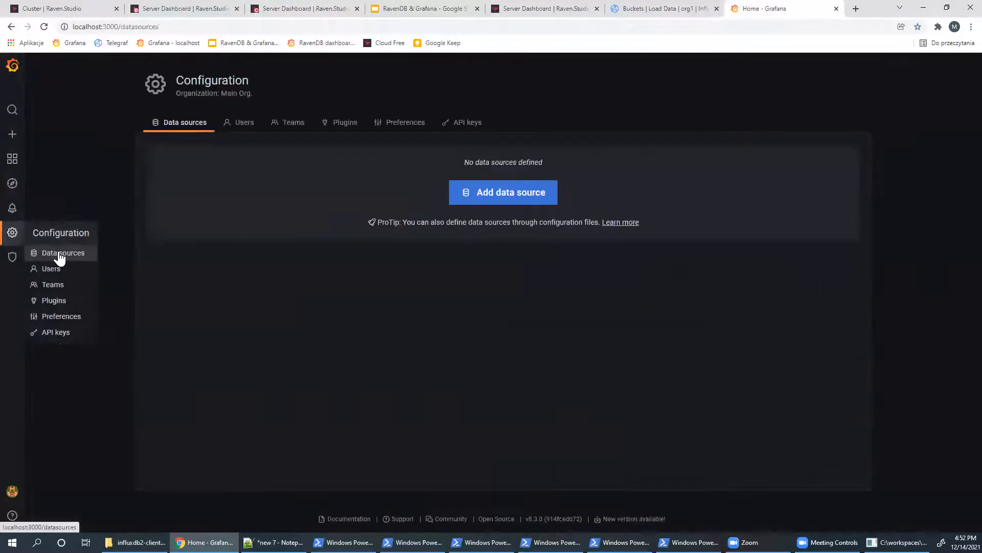
click(476, 197)
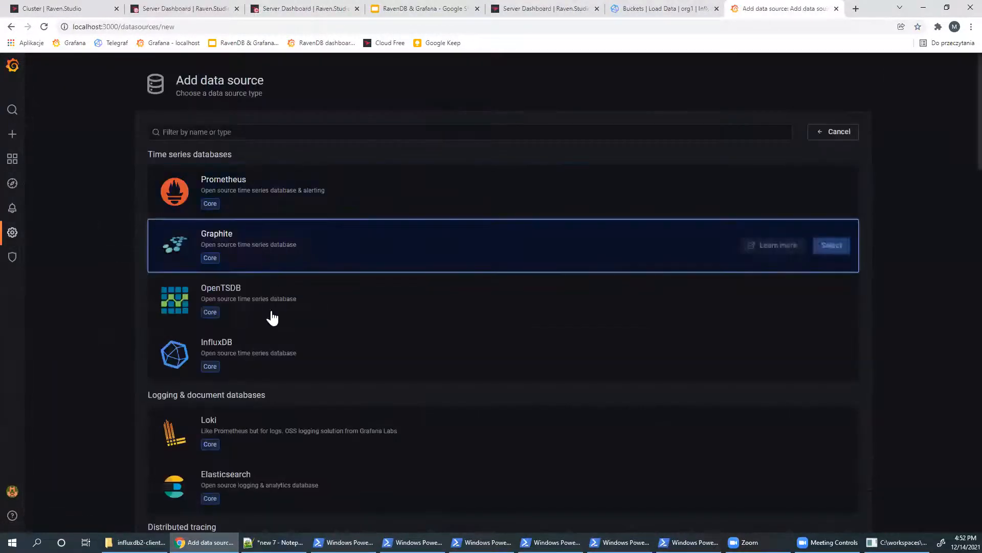
click(266, 348)
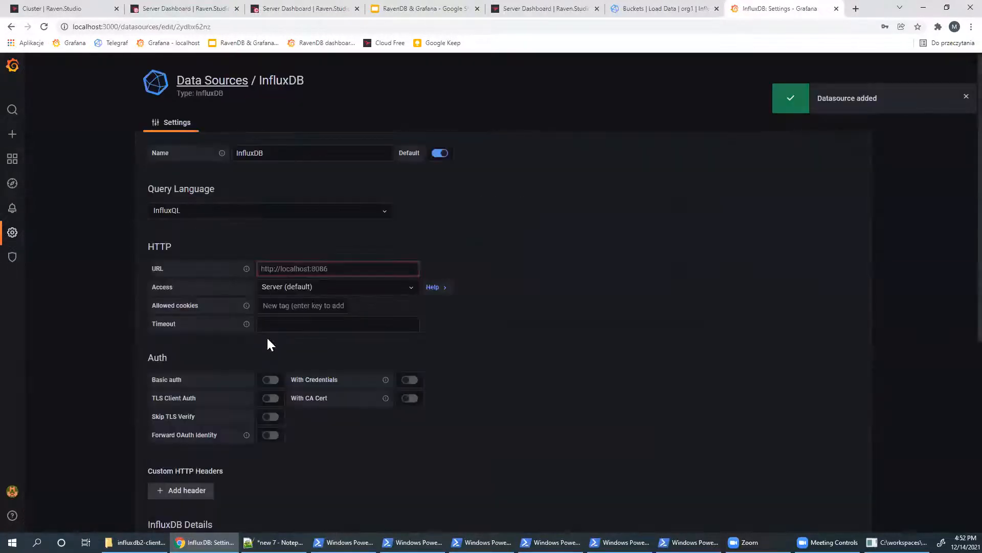
click(221, 211)
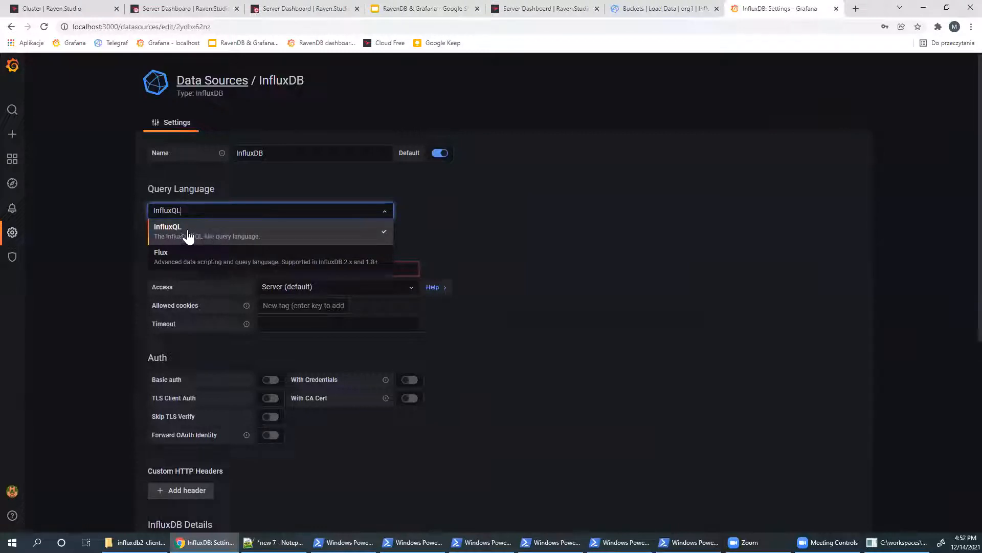
click(189, 236)
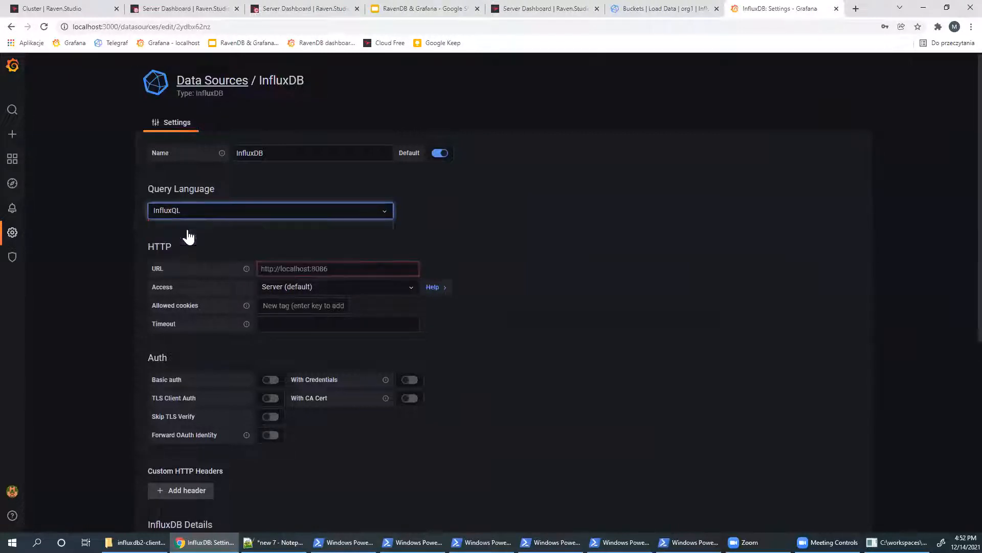
click(343, 267)
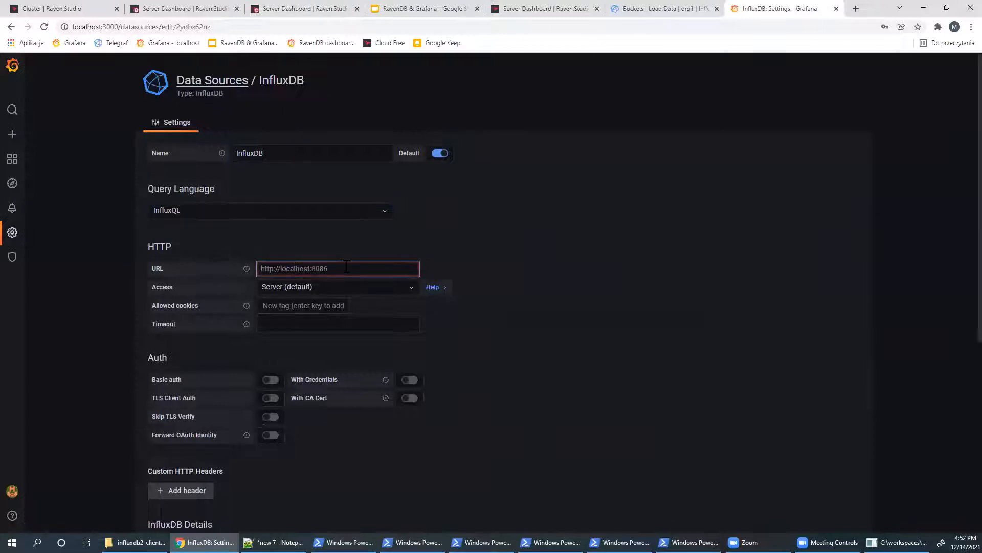
text(http://l)
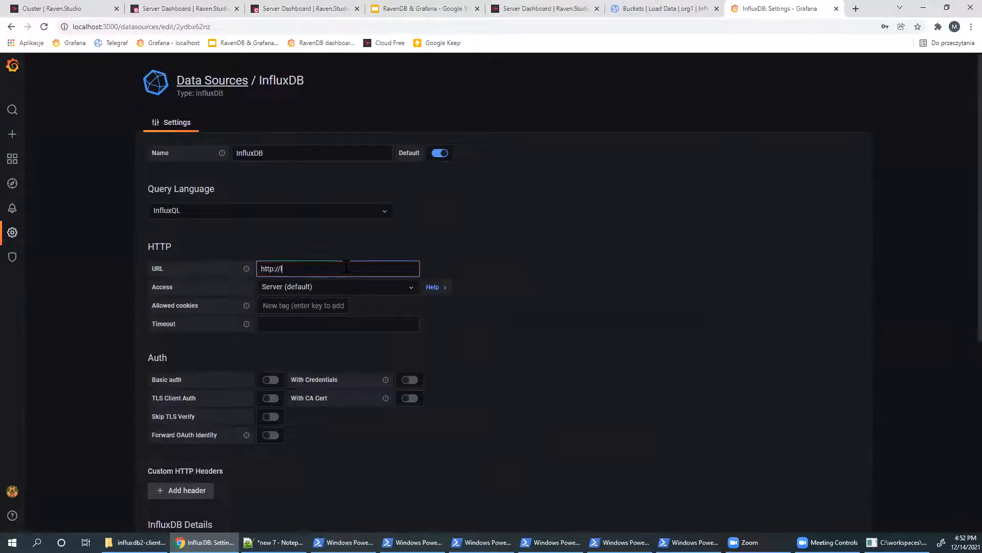
text(ocalhost:8086)
scroll(346, 267, down, 1)
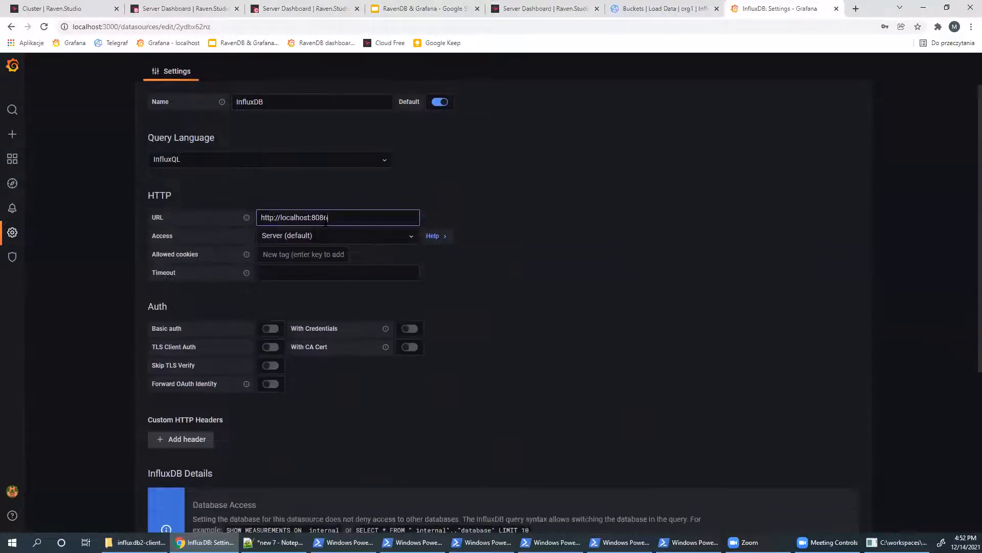
scroll(289, 269, down, 1)
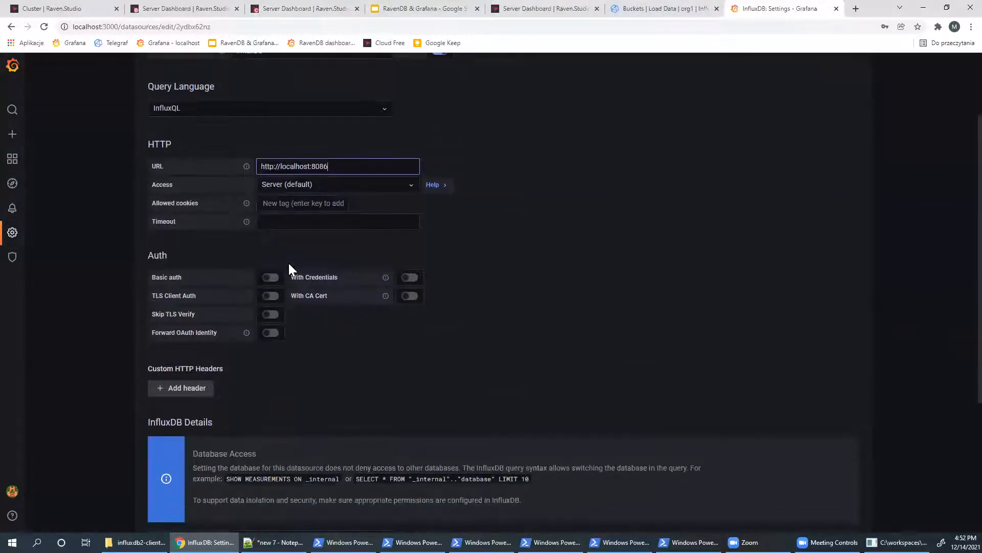
scroll(289, 268, down, 1)
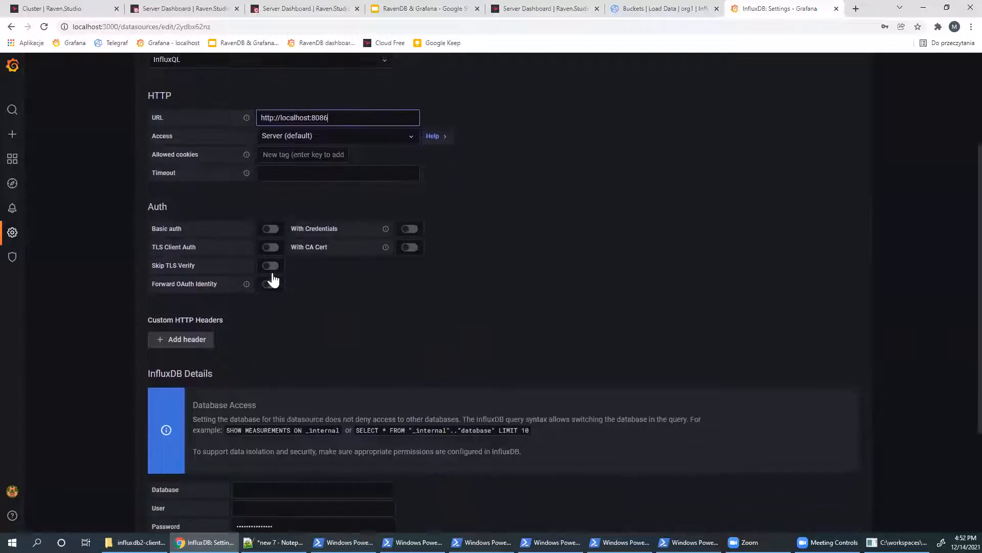
- Add a custom HTTP header named Authorization to the data source
click(179, 336)
click(240, 338)
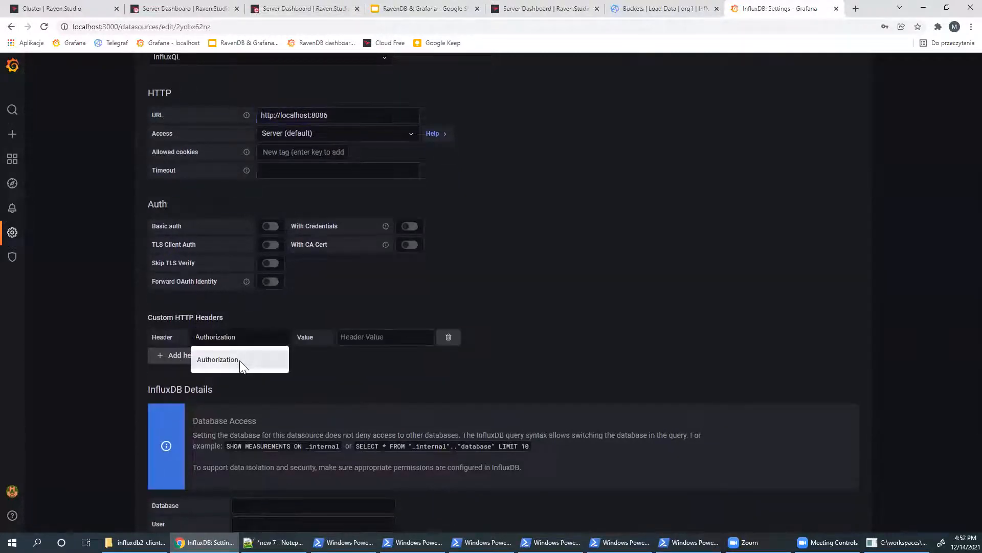
click(239, 360)
click(392, 340)
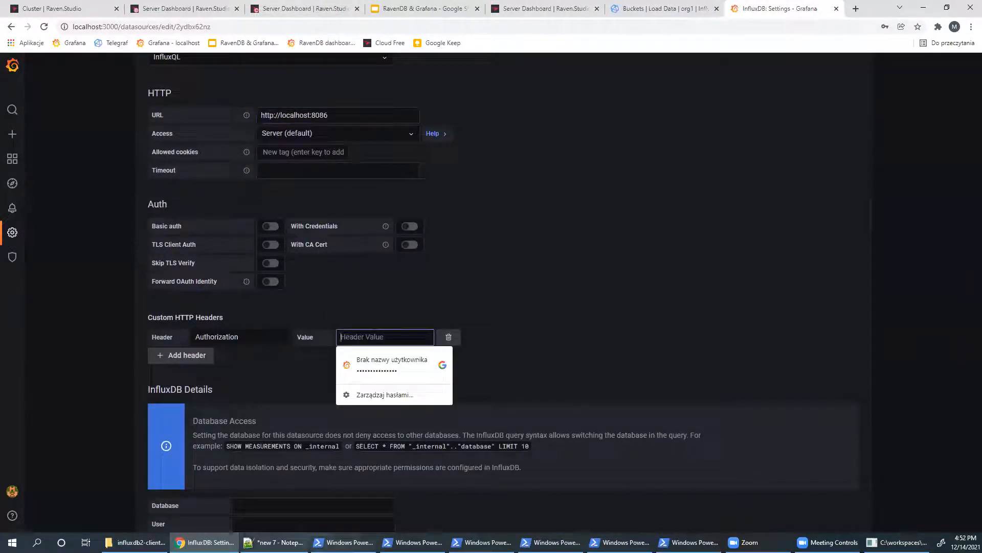
text(Toke)
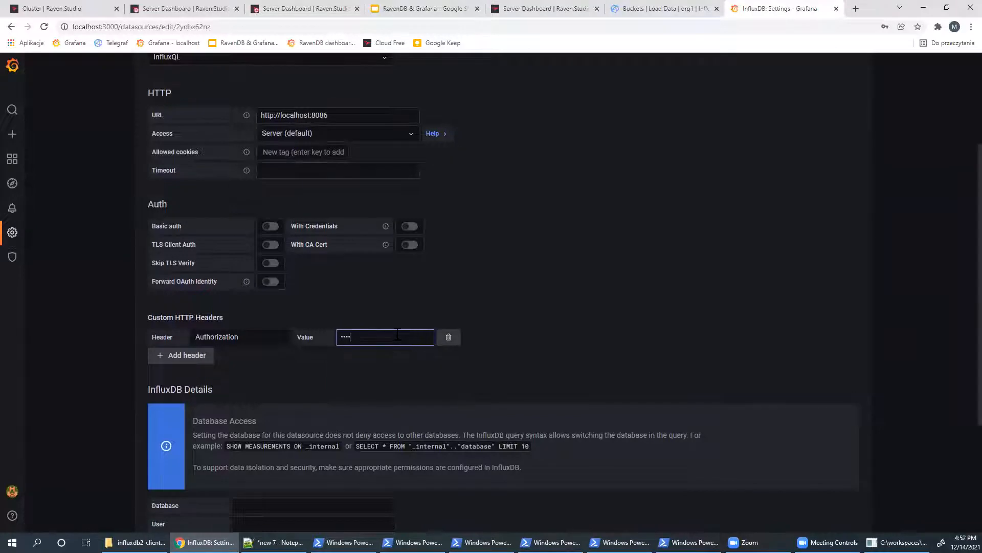
key(BackSpace)
key(BackSpace)
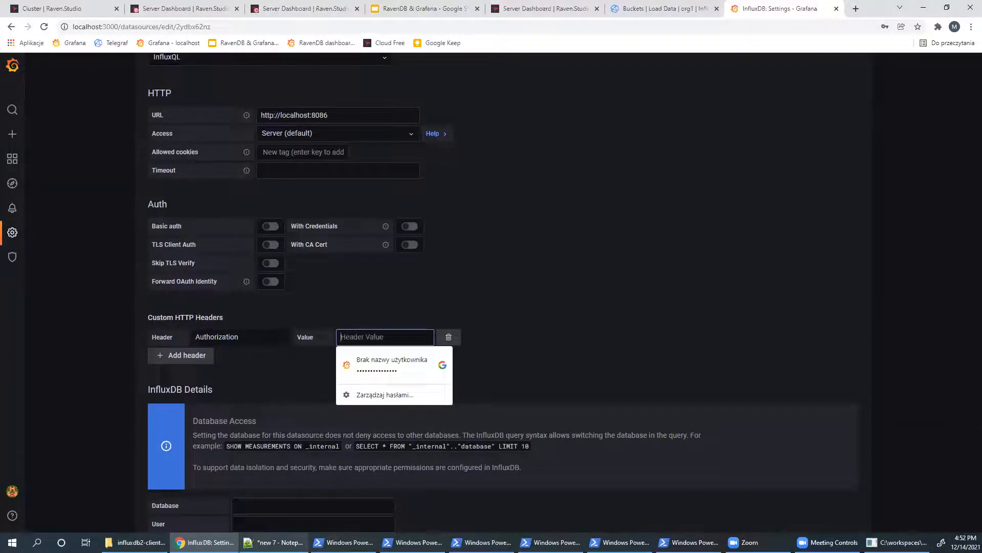
- Build a 'Token' line with the API token in Notepad++ and paste it as the Authorization value
click(274, 543)
click(369, 183)
key(Return)
key(Return)
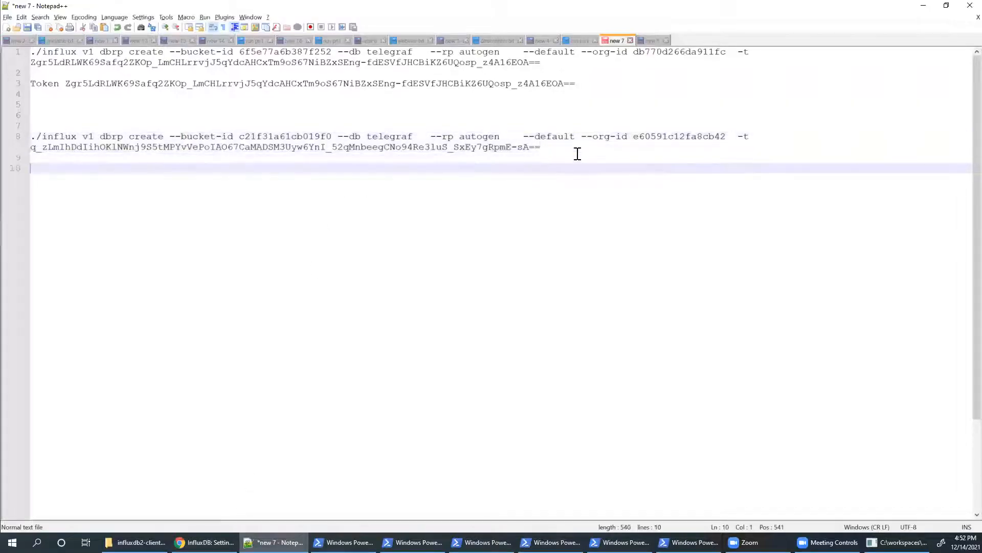
text(Token)
click(547, 150)
key(shift+Home)
key(ctrl+c)
click(476, 190)
key(ctrl+v)
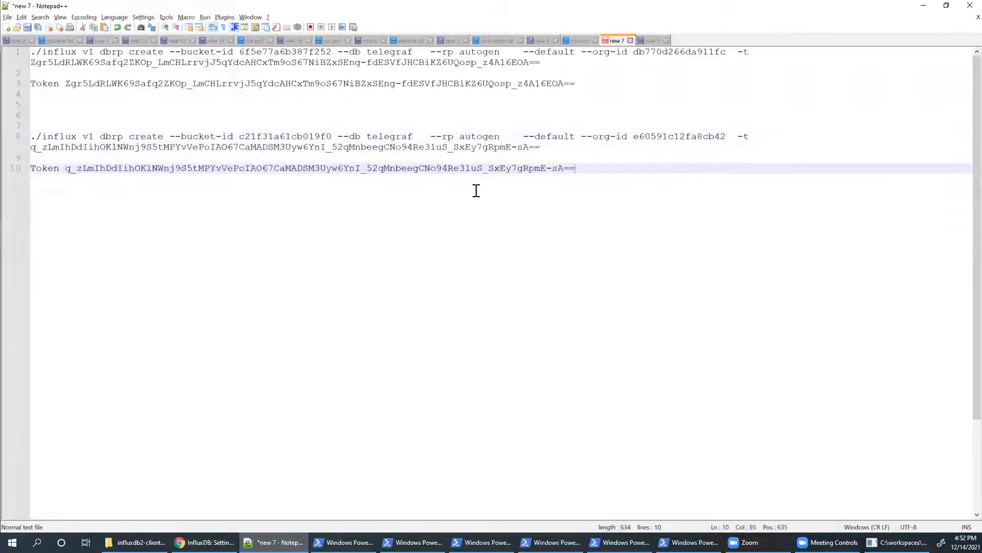
key(shift+Home)
key(ctrl+c)
key(alt+Tab)
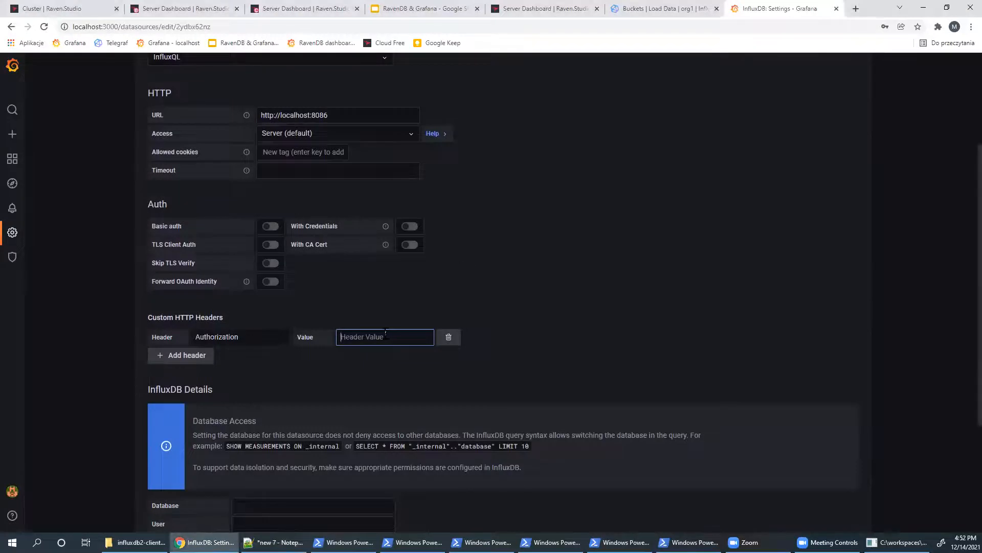
key(ctrl+v)
scroll(397, 276, down, 4)
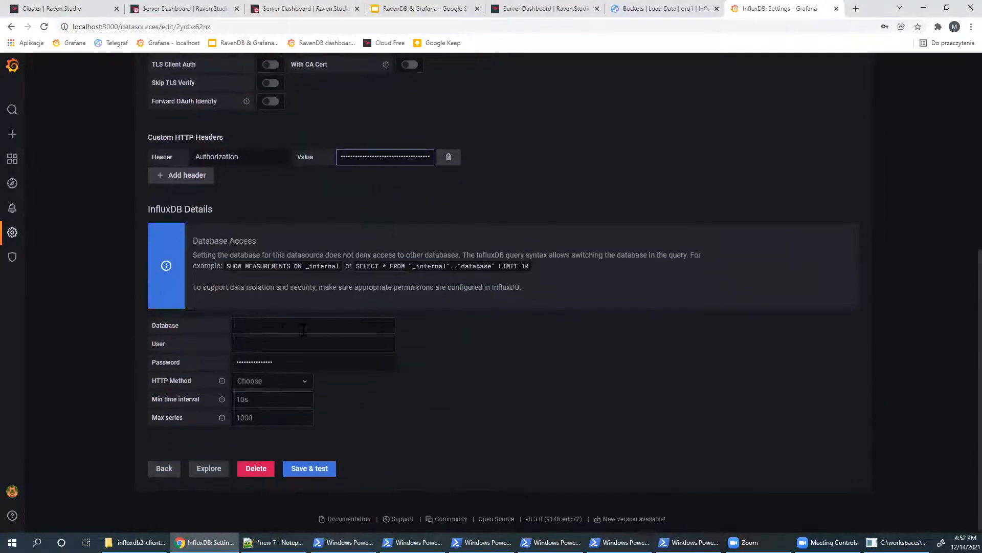
- Enter telegraf as the database, confirm it matches --db telegraf in the notes, then Save & test
click(329, 324)
text(telegra)
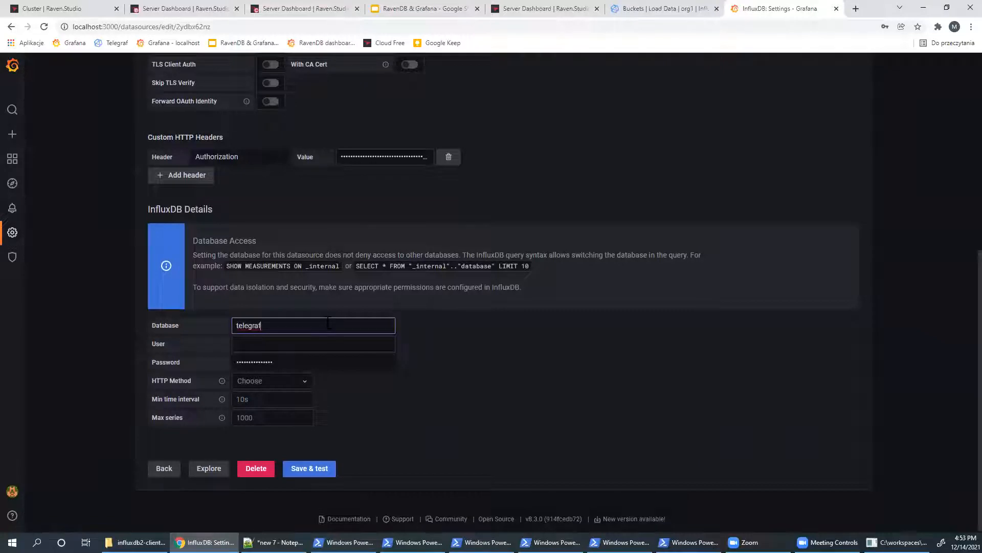
text(f)
mouse_move(275, 542)
click(307, 487)
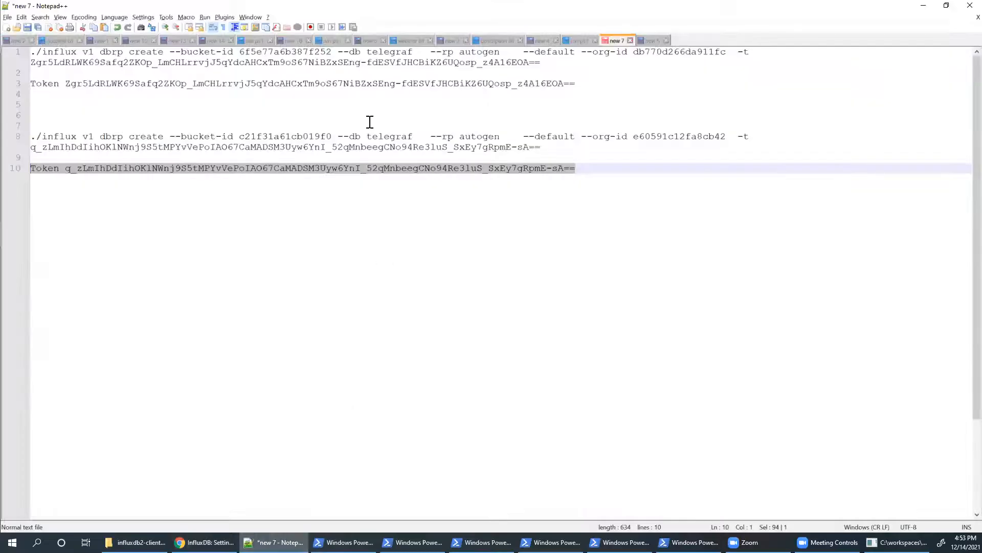
drag(338, 137, 412, 138)
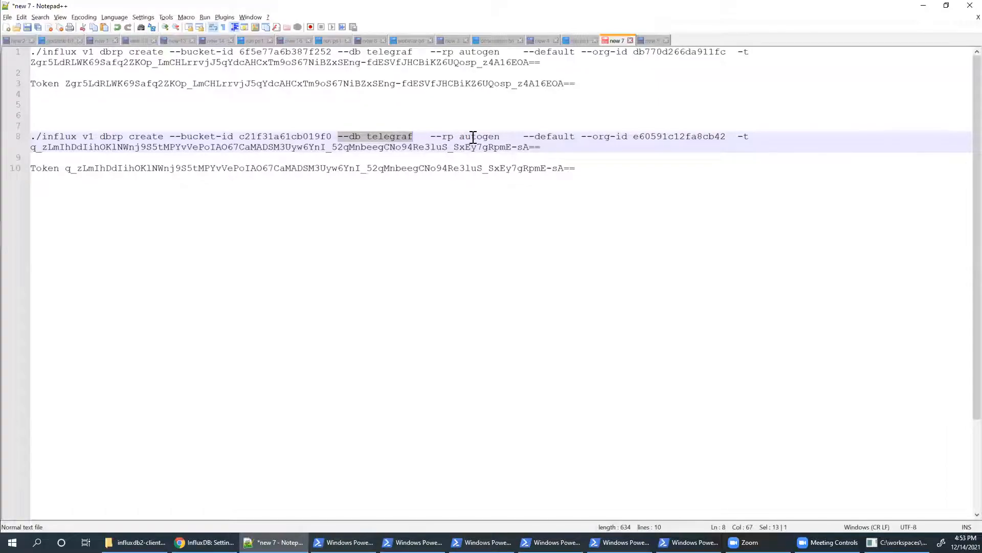
key(alt+Tab)
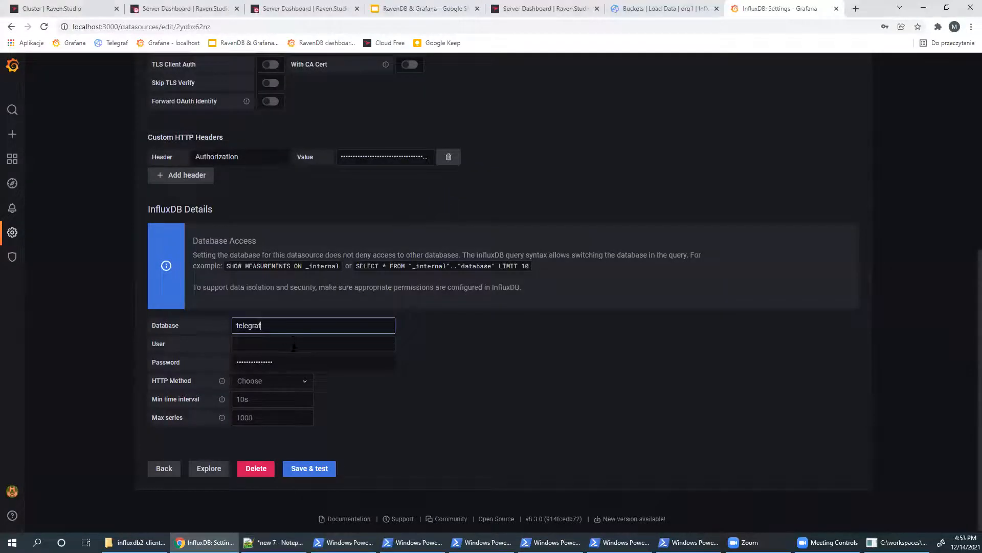
click(303, 467)
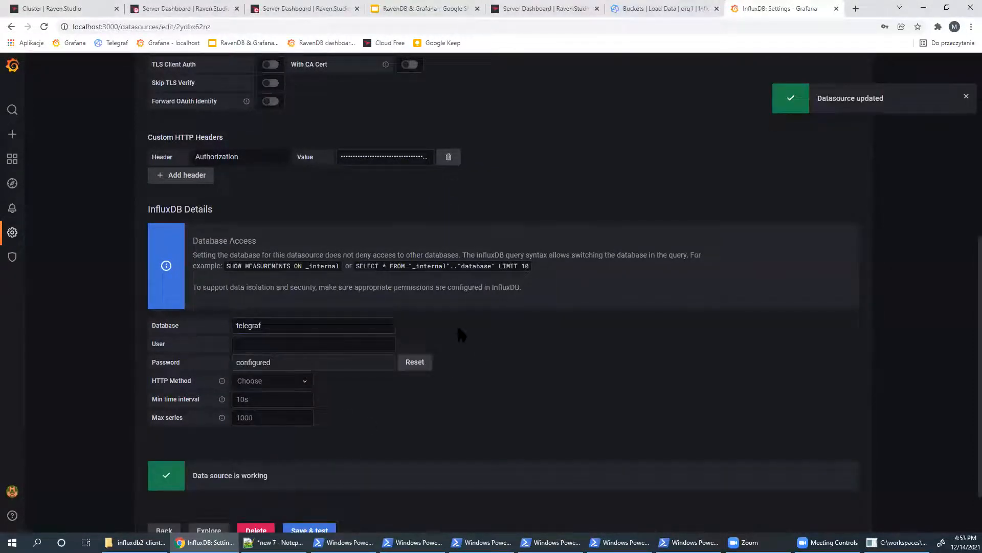
- Create a new dashboard with a panel querying the ravendb_server measurement
mouse_move(11, 157)
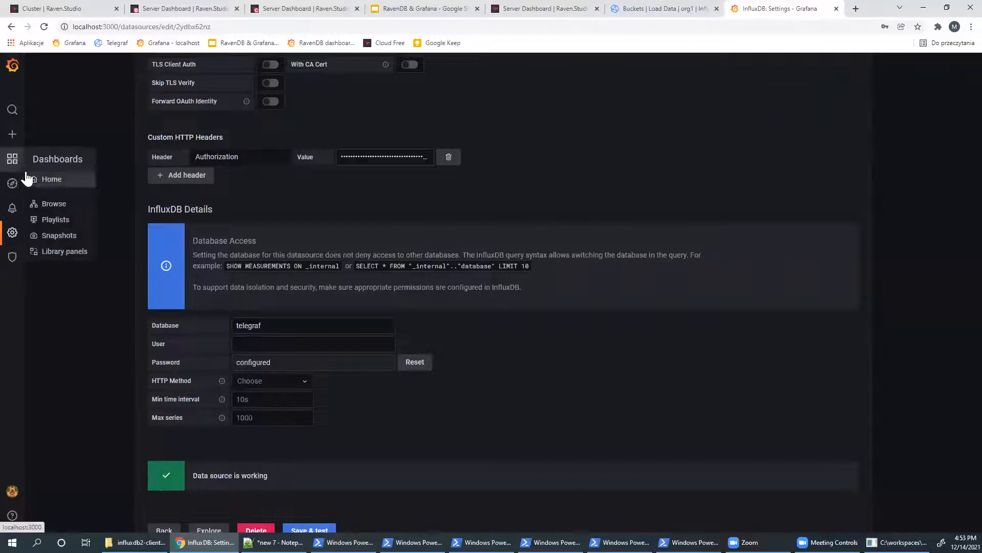
mouse_move(12, 134)
click(57, 155)
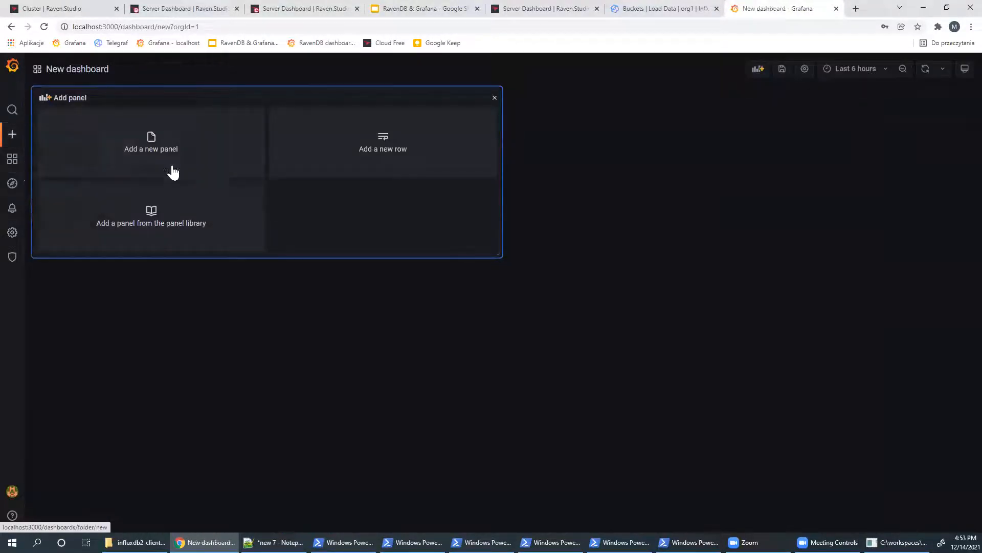
click(168, 148)
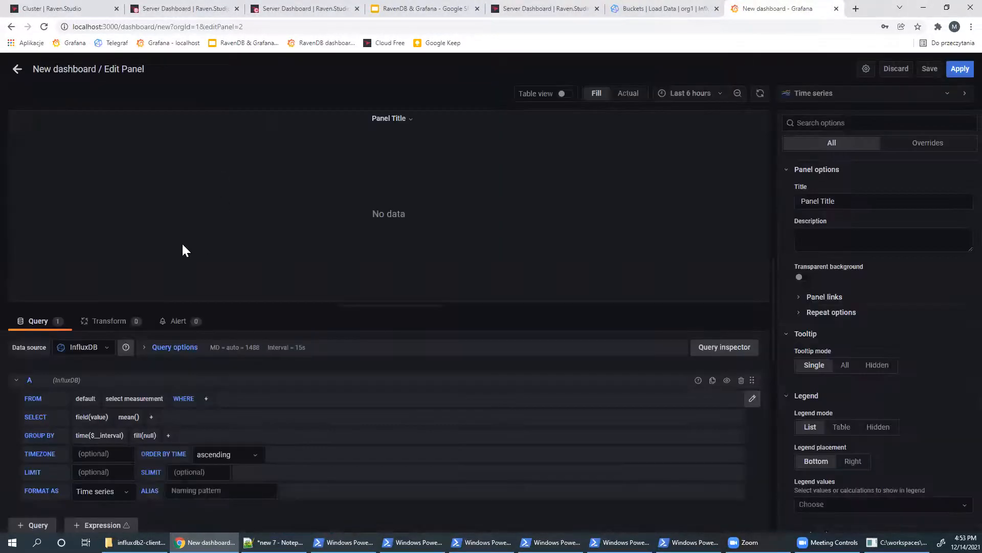
click(131, 399)
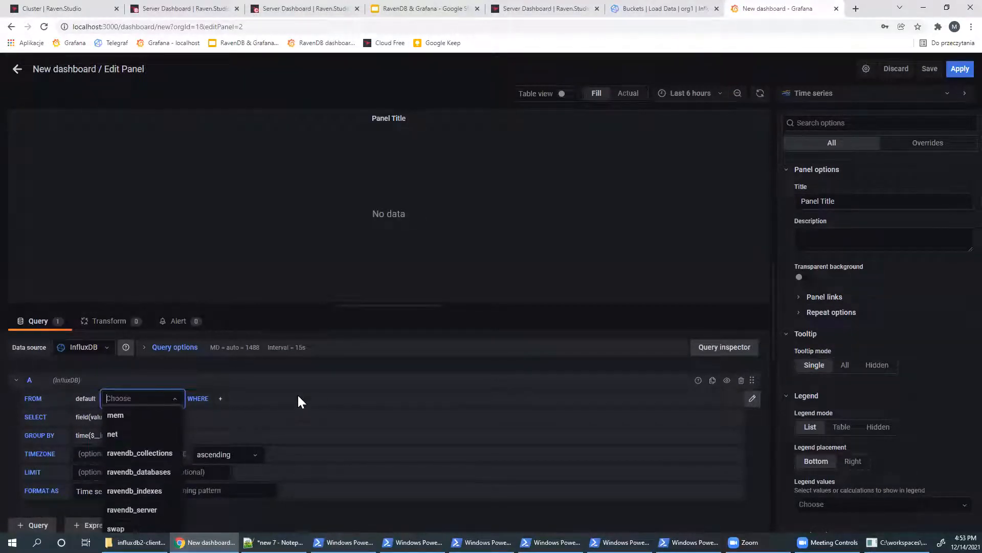
click(160, 510)
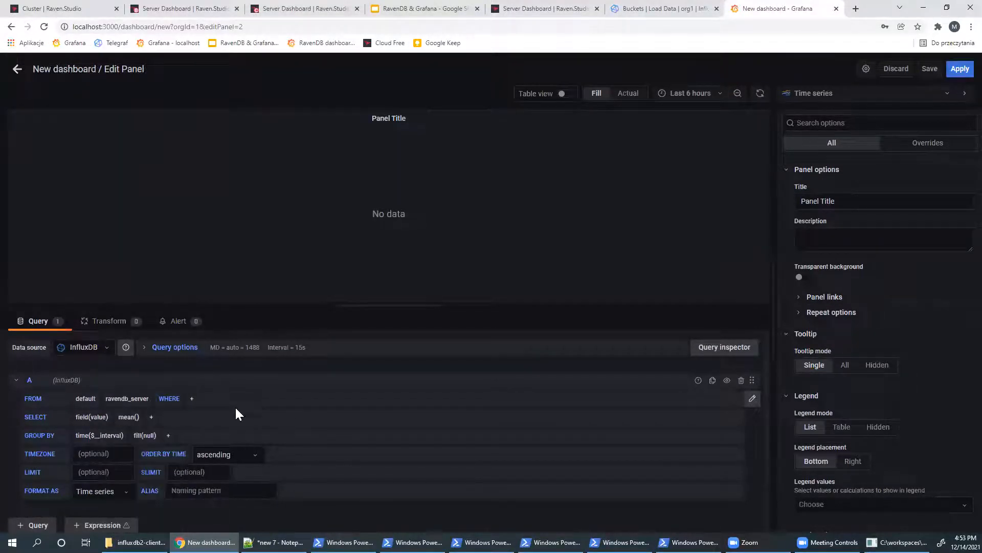
click(192, 402)
click(220, 467)
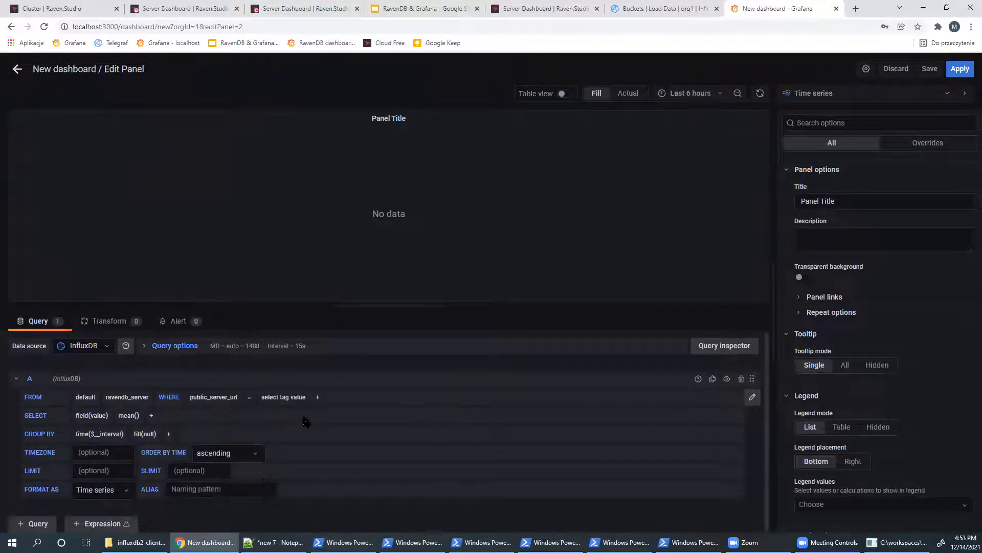
click(286, 397)
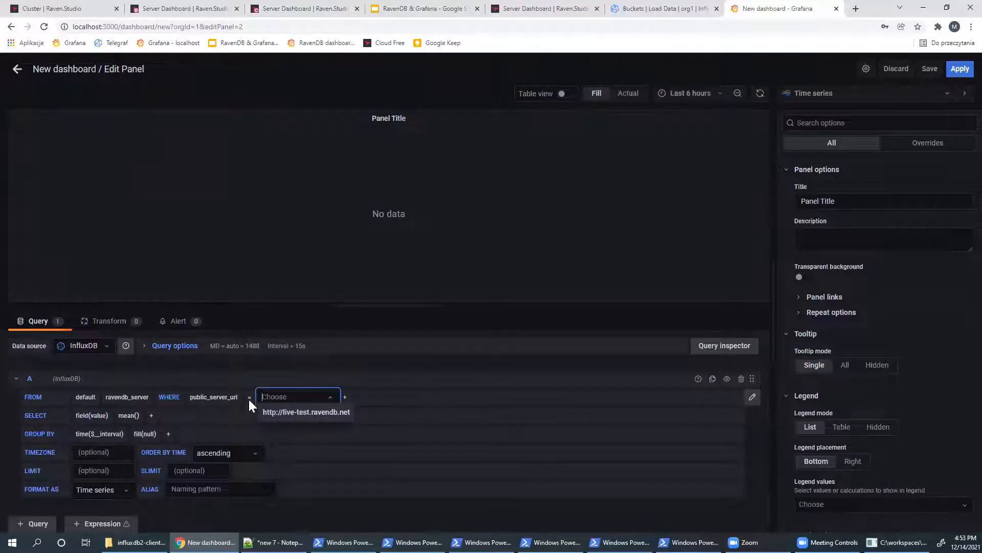
click(226, 423)
click(219, 397)
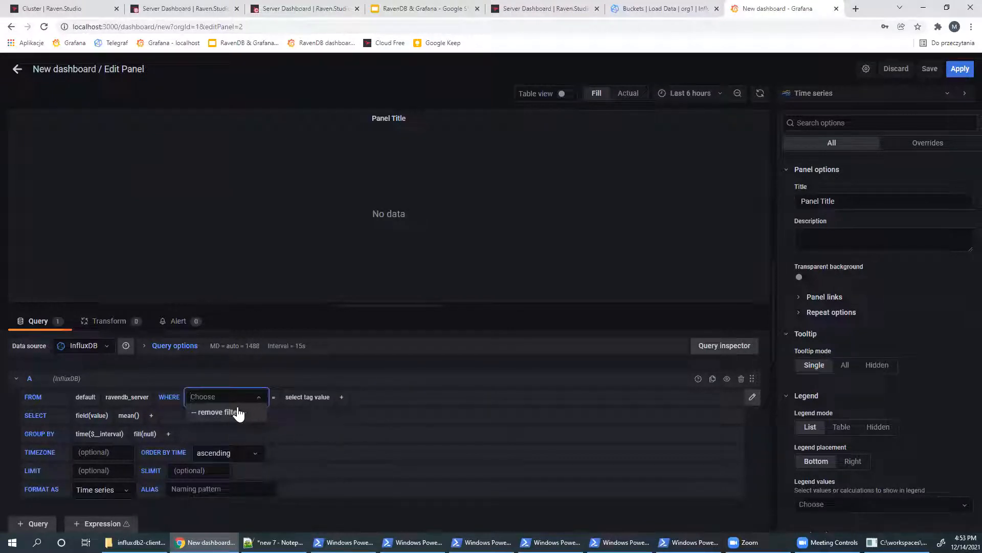
click(238, 413)
click(191, 398)
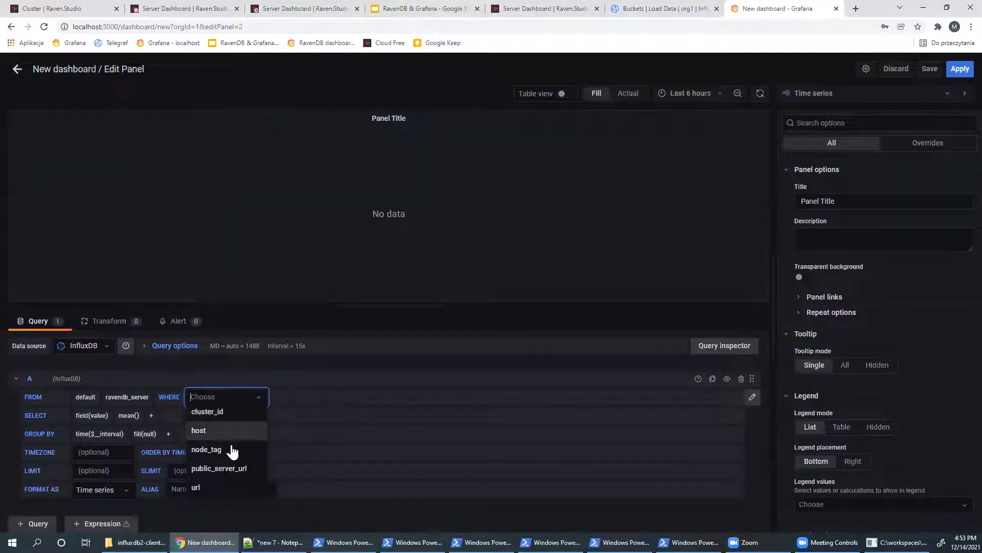
click(196, 487)
click(262, 397)
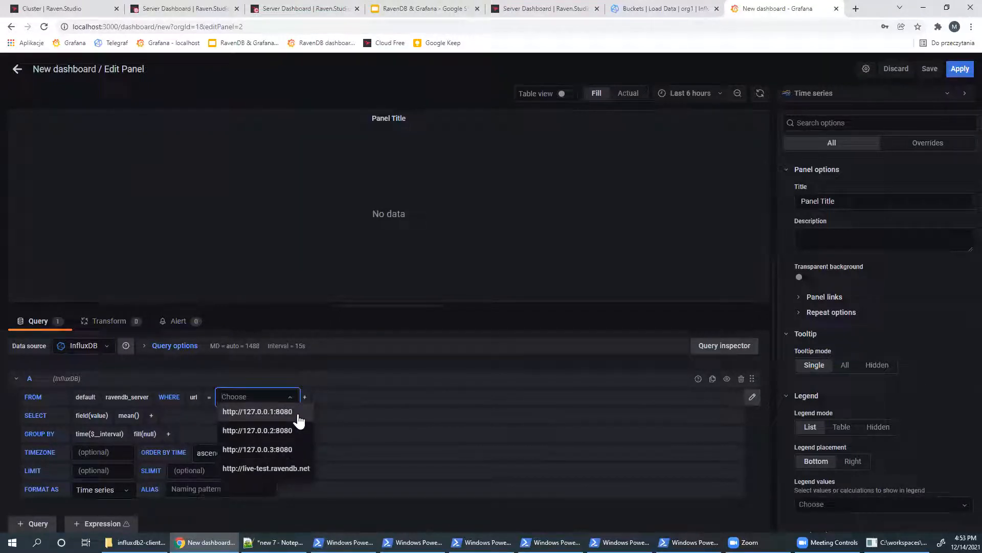
click(267, 469)
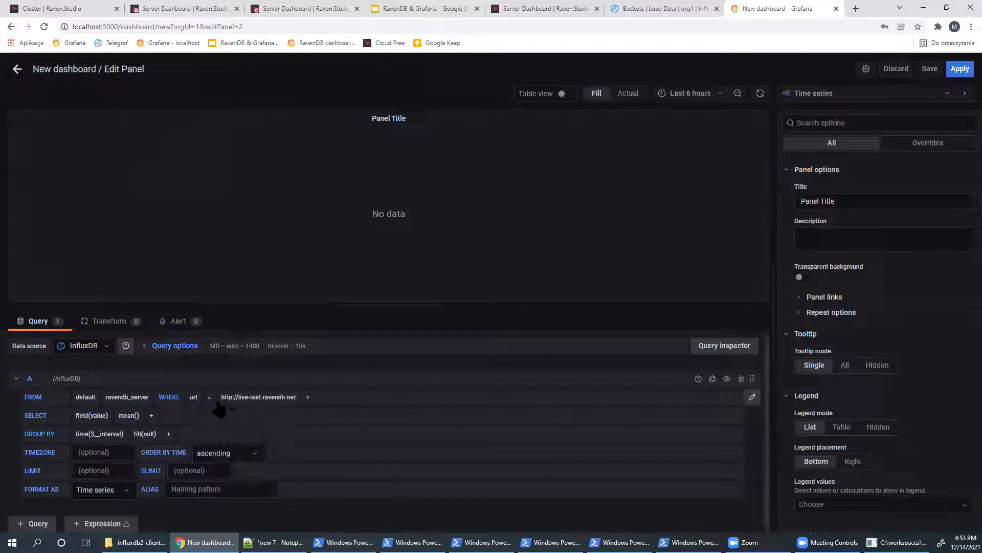
click(209, 397)
click(218, 432)
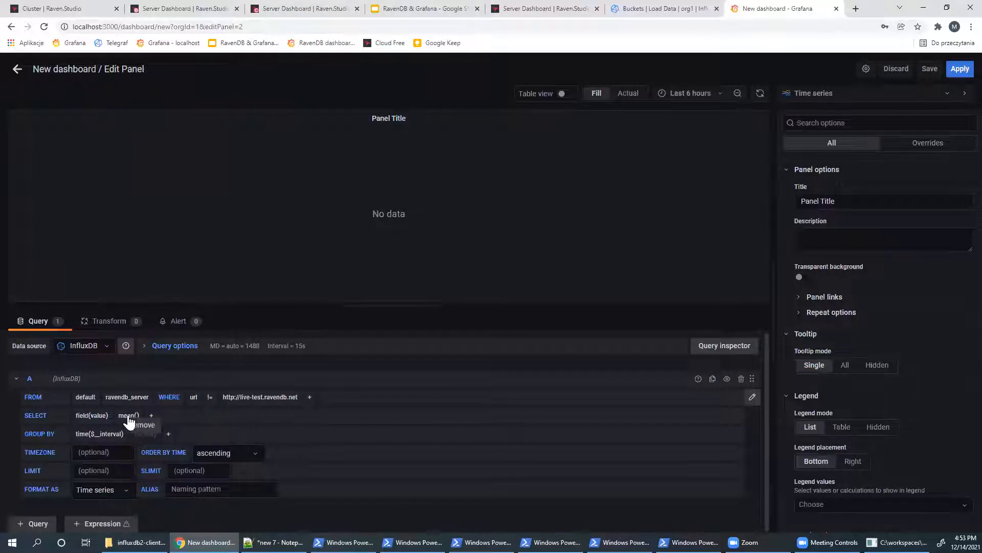
- Select cpu_process_usage as the charted field
click(100, 418)
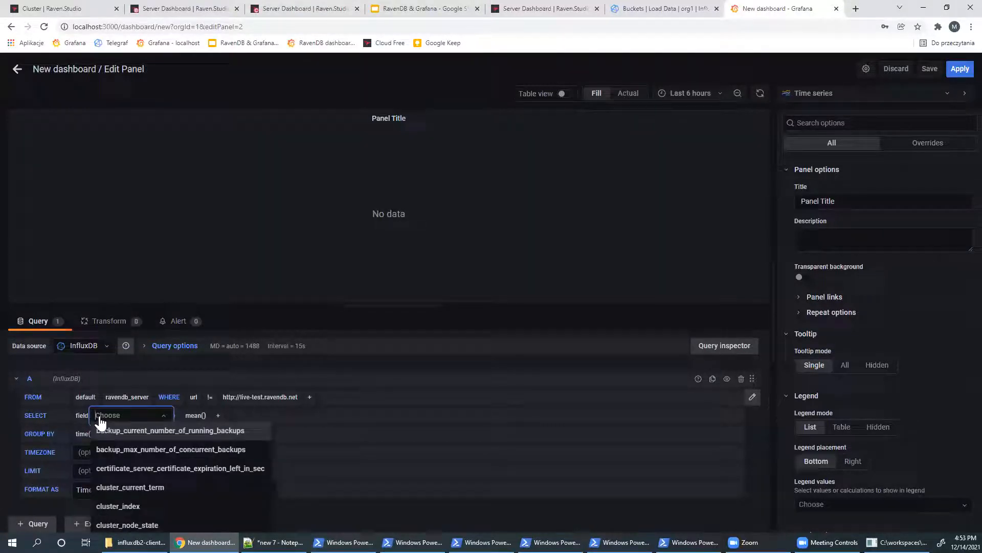
text(cpu)
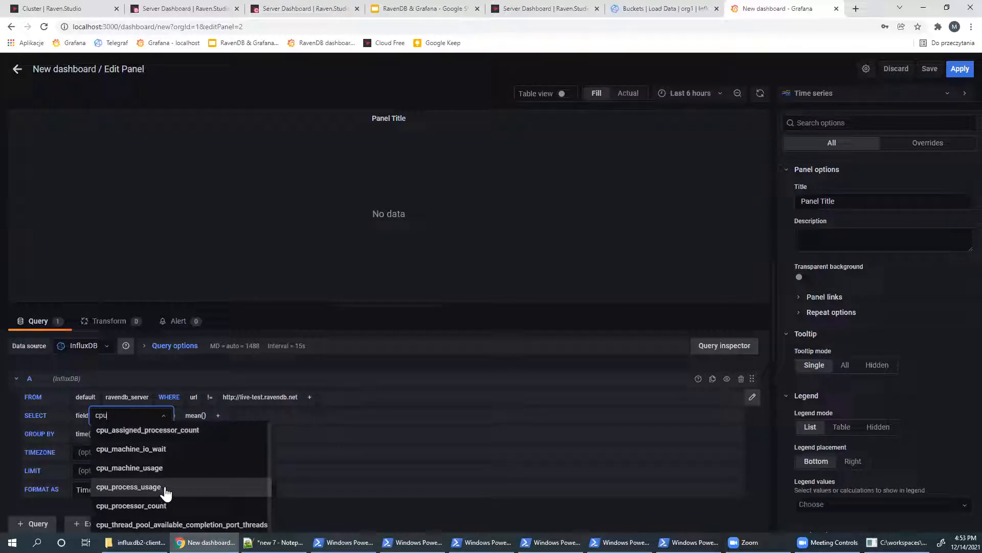
click(162, 491)
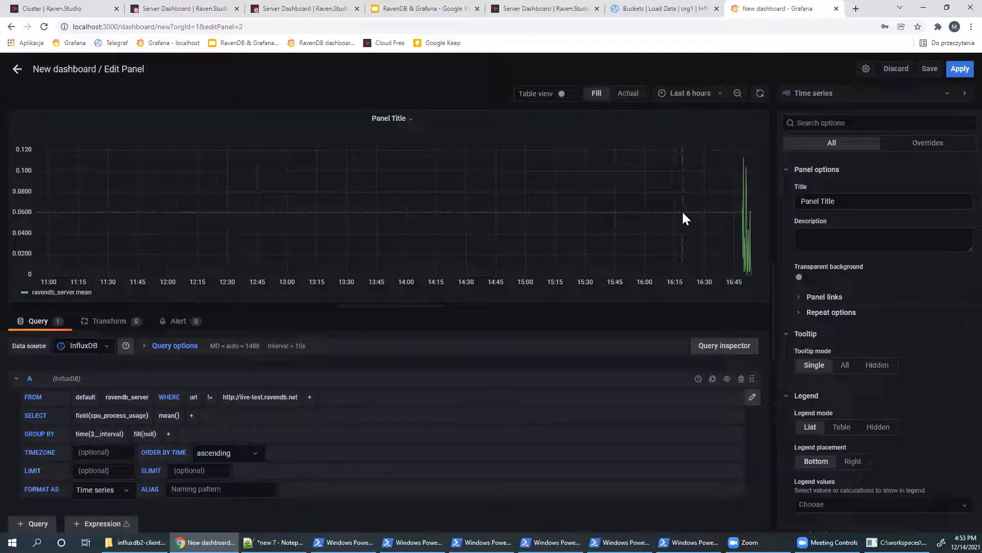
- Zoom the chart to 16:19–16:54, set fill(previous), and group by tag(node_tag)
drag(684, 211, 752, 239)
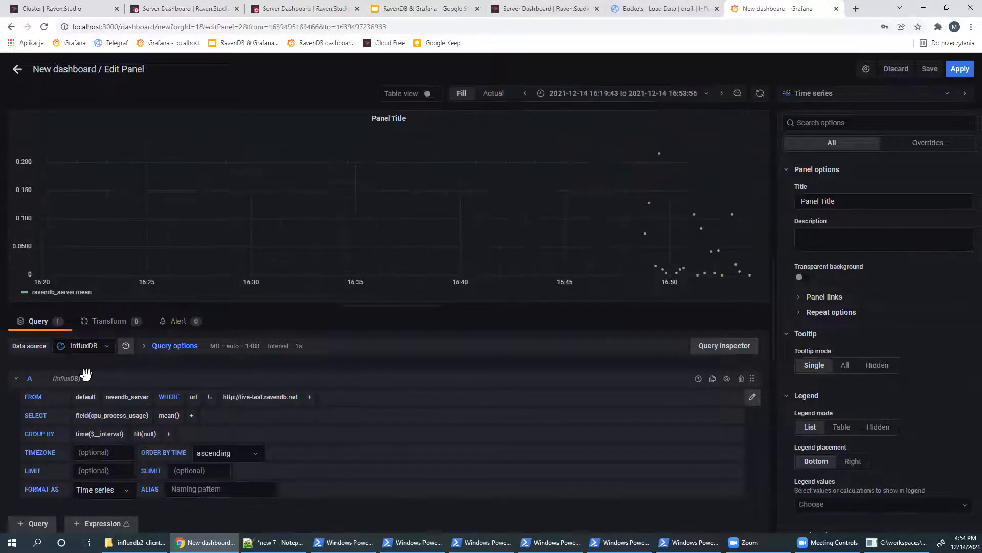
click(146, 433)
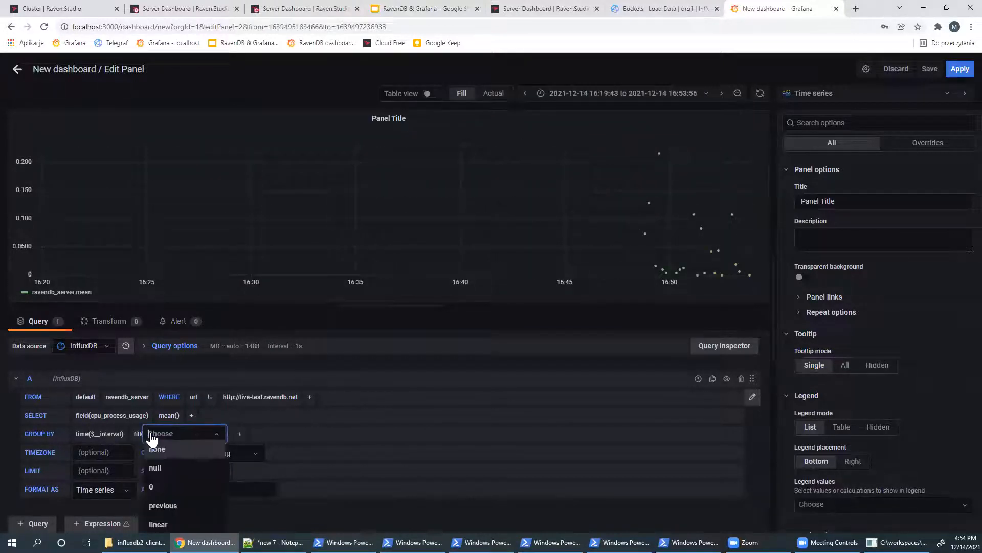
click(164, 505)
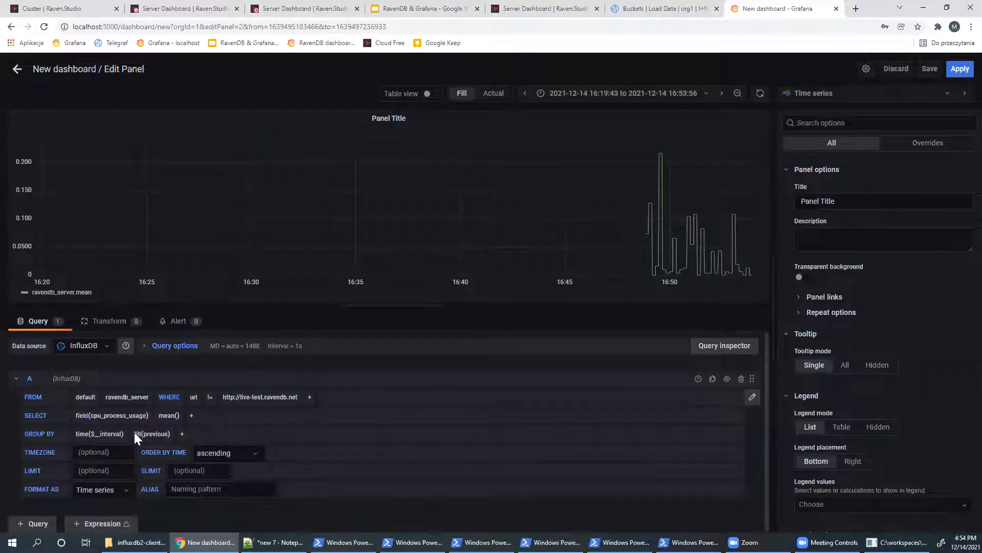
click(183, 434)
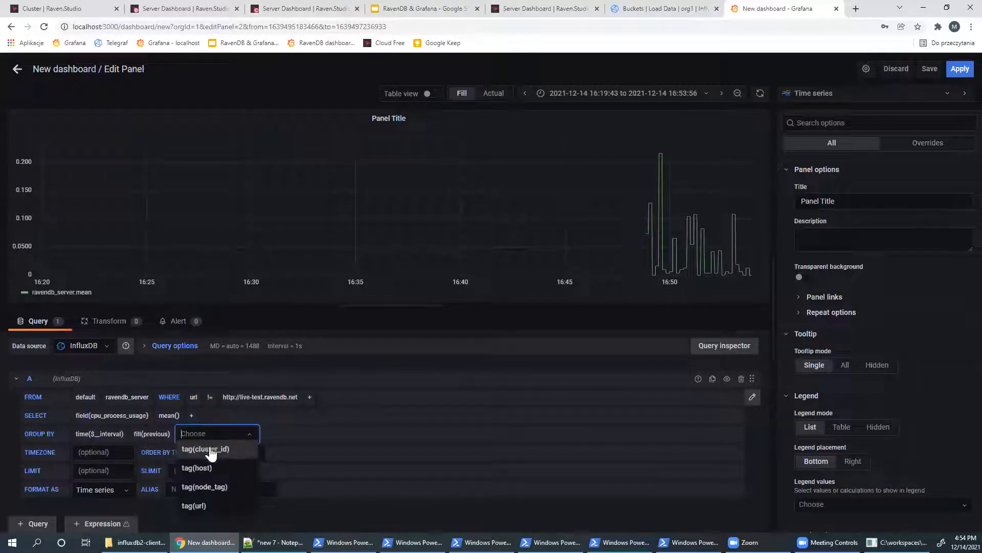
click(230, 486)
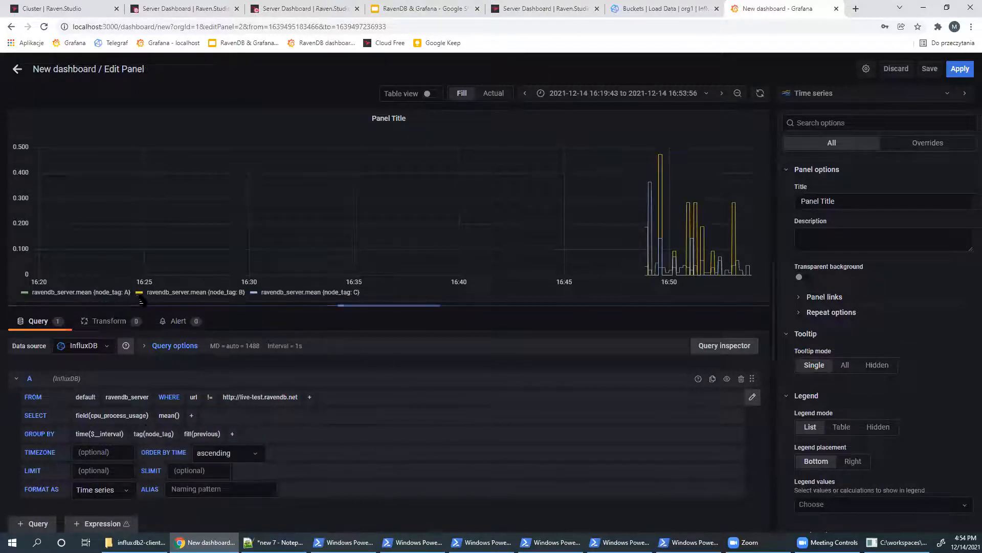
click(65, 7)
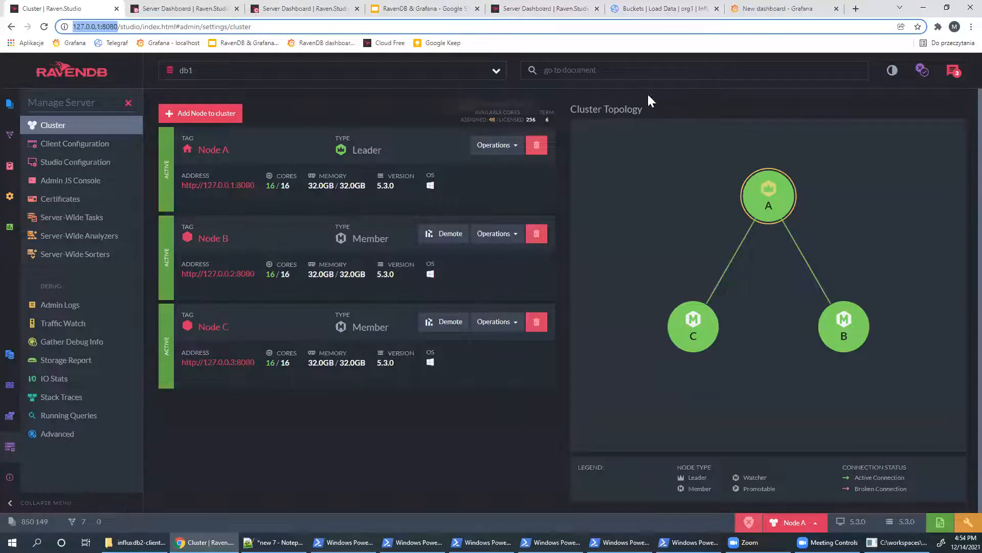
- Open the Orders/ByCompany index of db1 for editing in RavenDB Studio
click(766, 7)
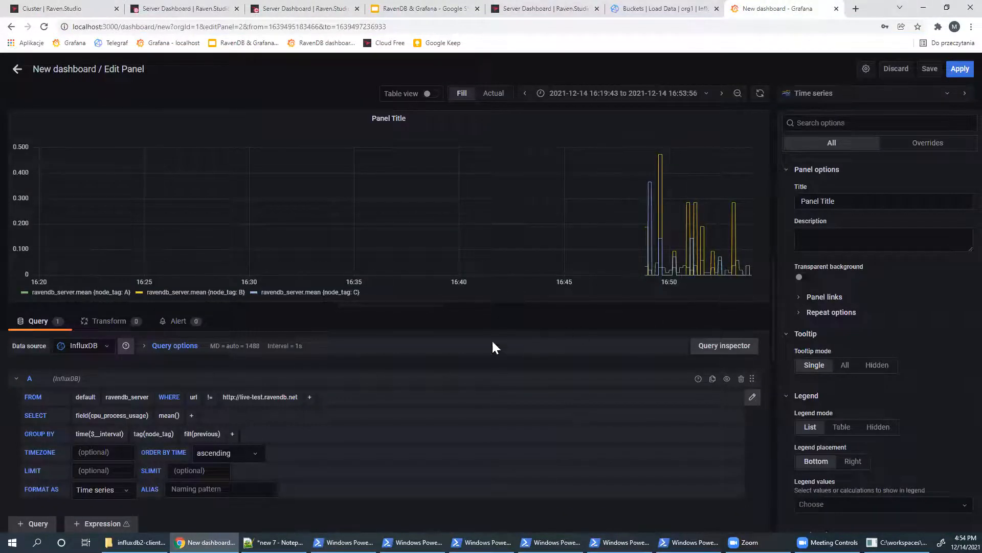
click(60, 5)
click(55, 76)
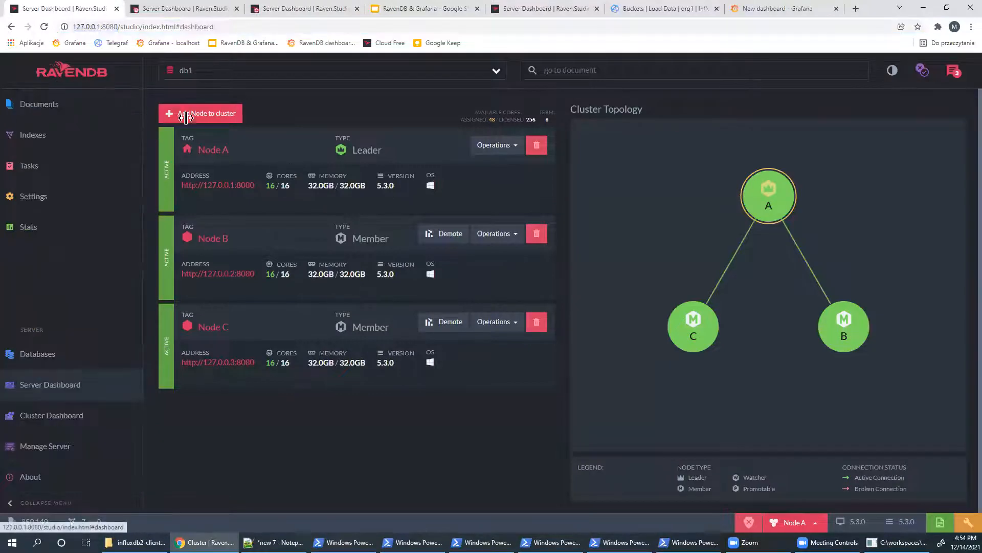
click(700, 170)
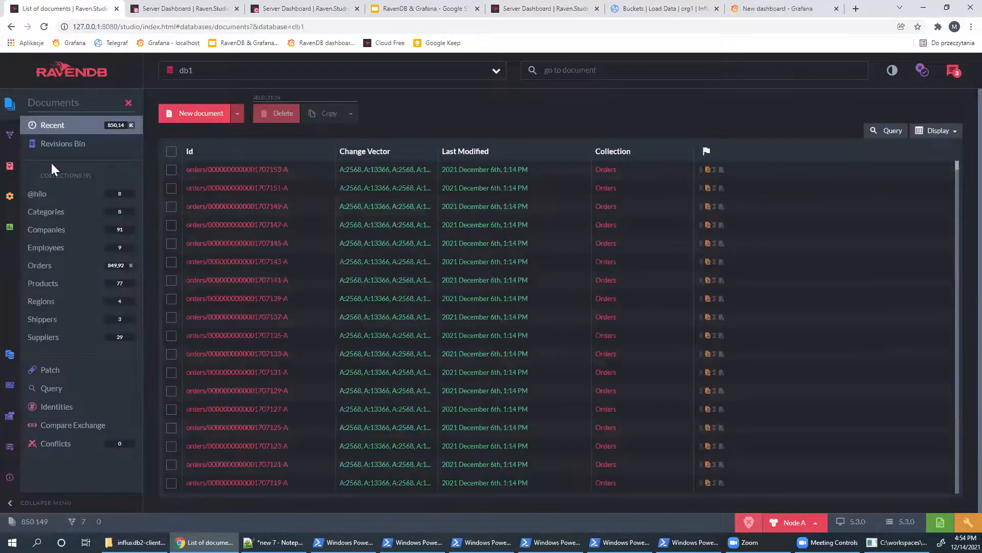
click(9, 138)
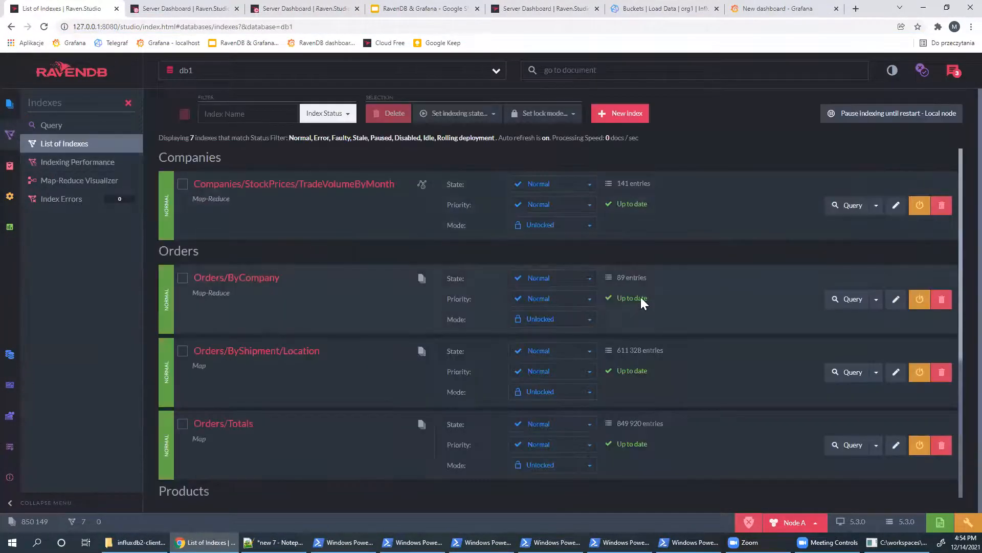
click(896, 300)
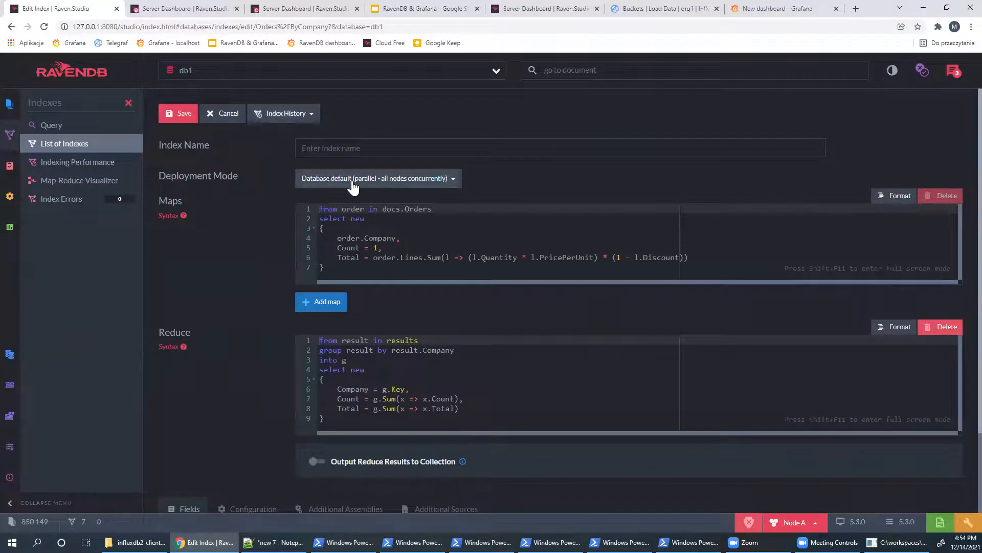
- Set rolling one-node-at-a-time deployment, name the index testing, and save it
click(353, 179)
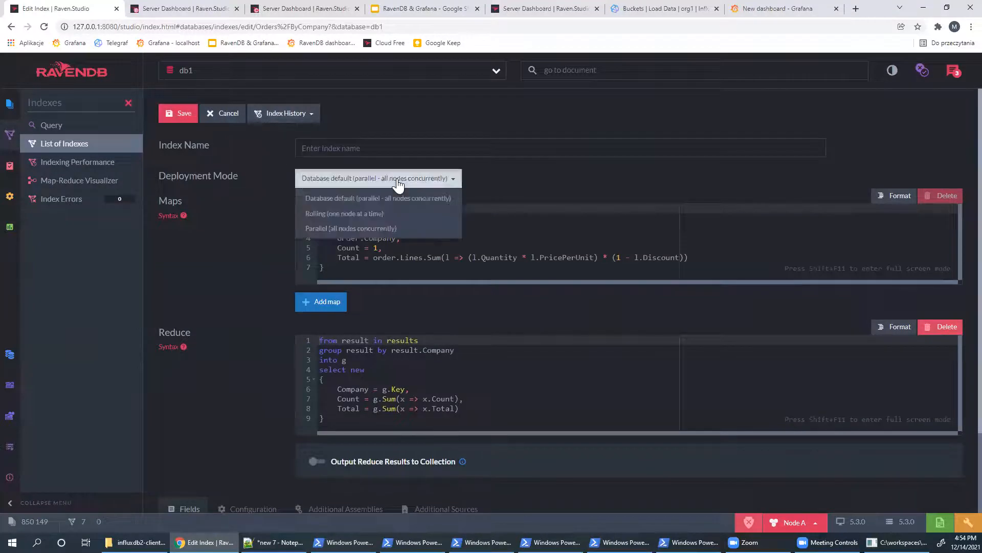
click(386, 219)
click(417, 147)
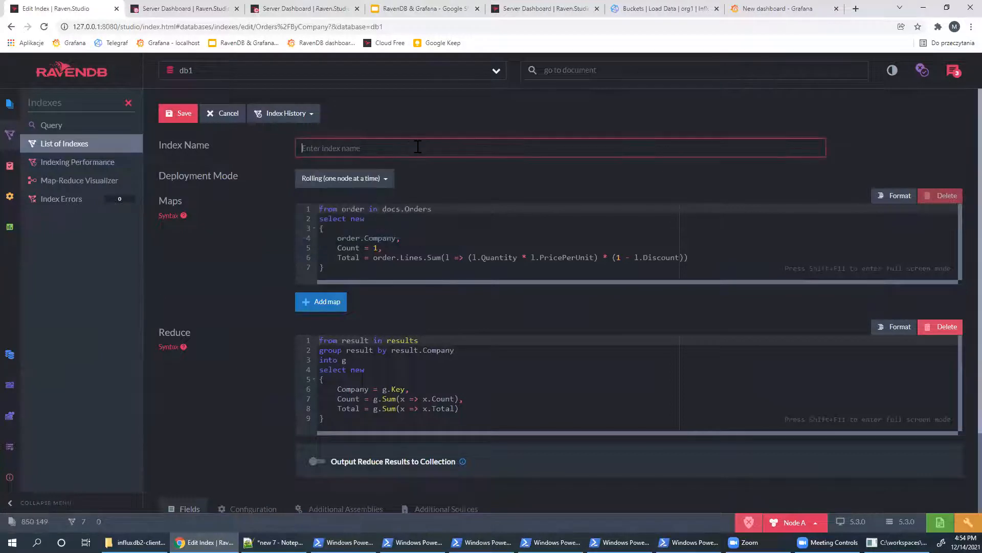
text(testing)
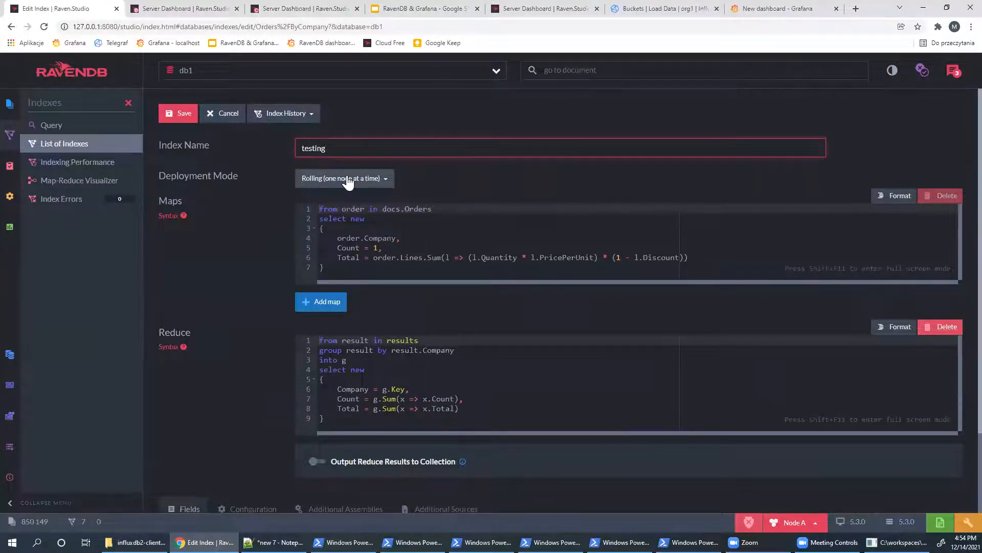
click(189, 116)
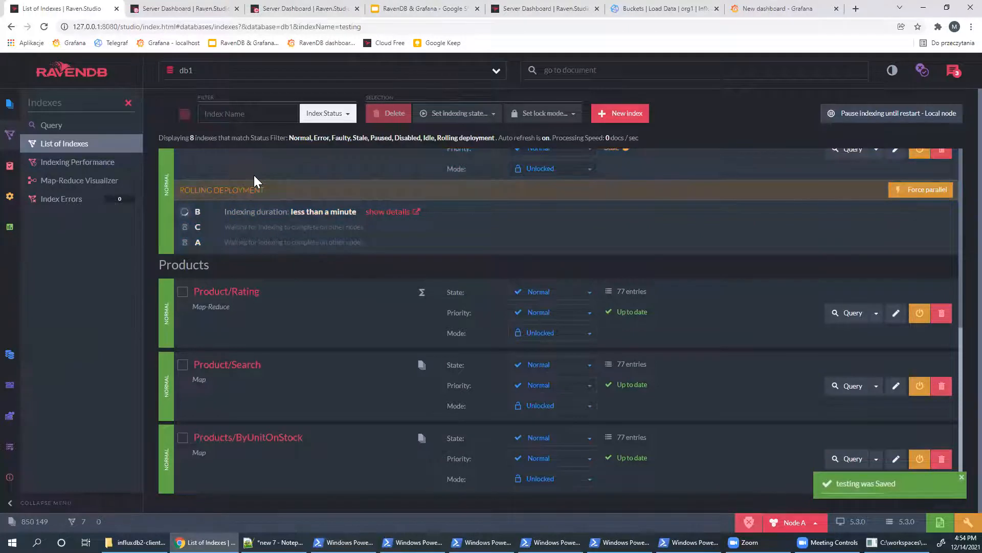
scroll(254, 175, up, 2)
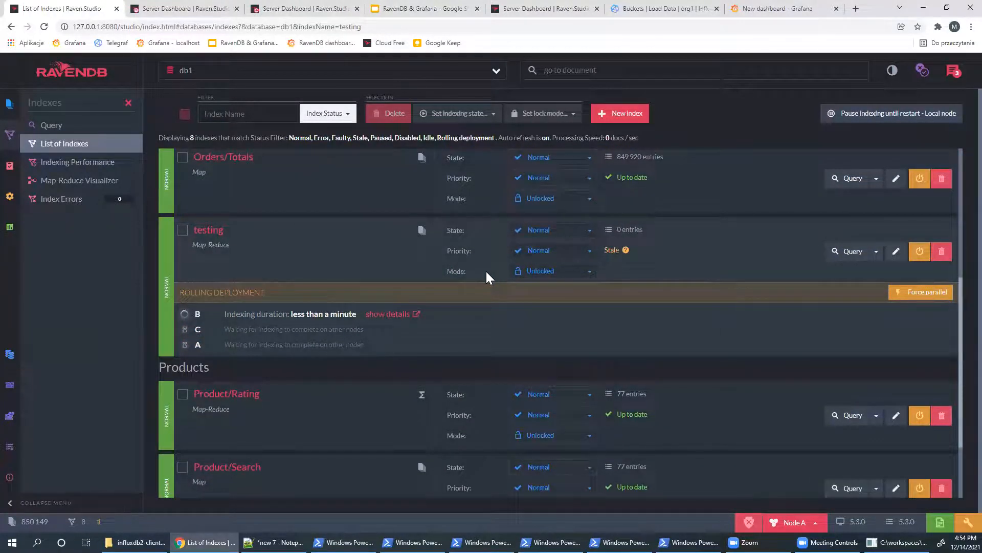
click(795, 6)
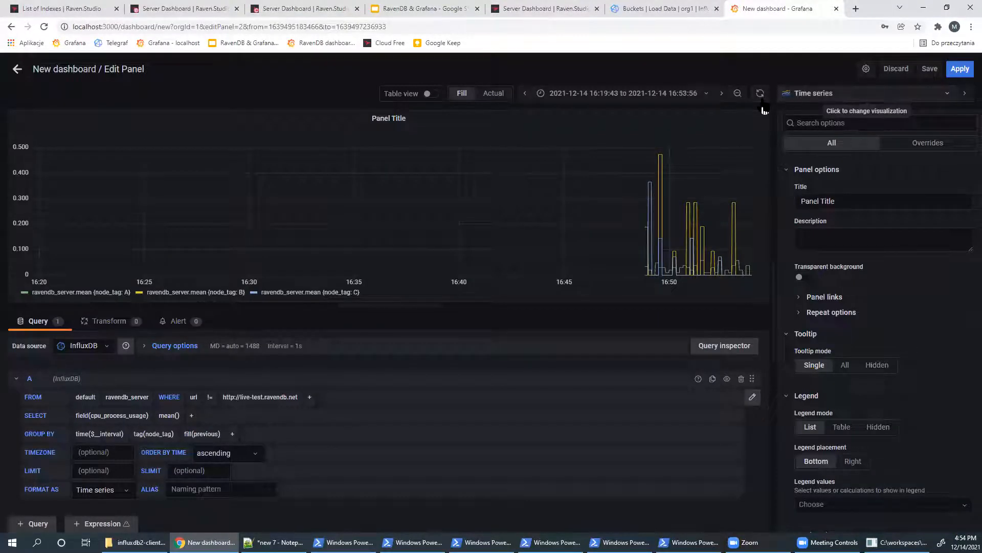
- Limit the CPU panel to the last 5 minutes and refresh to reveal node B's spike
click(698, 96)
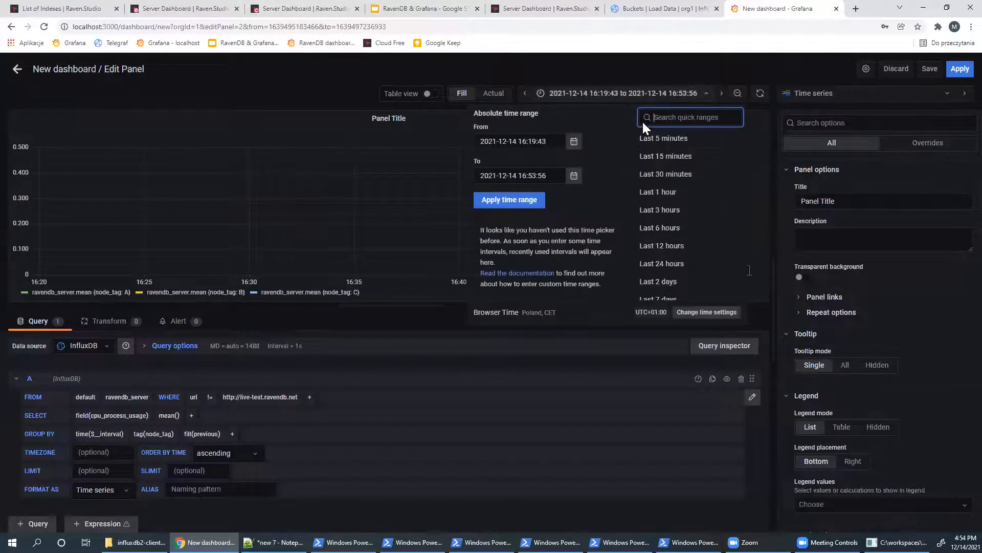
click(671, 136)
mouse_move(742, 162)
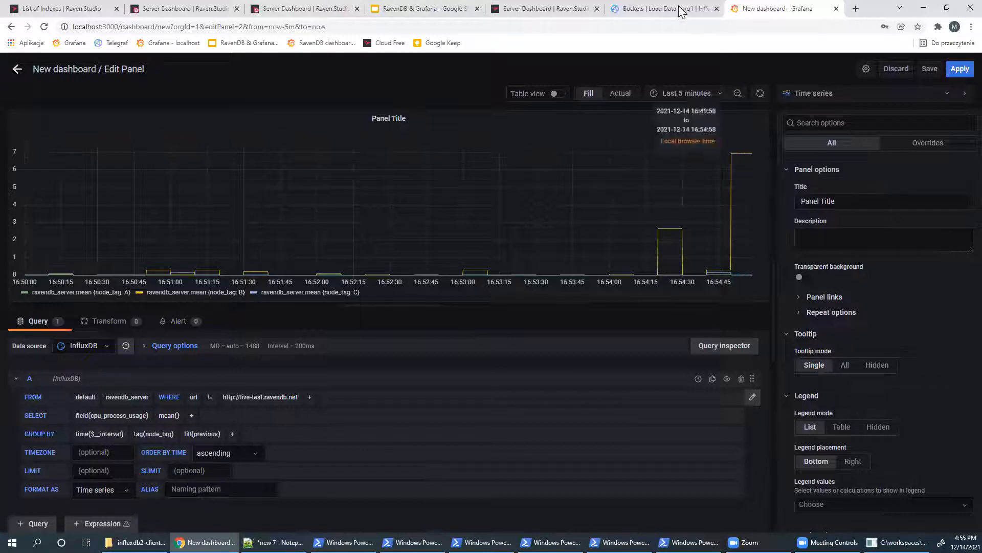
click(760, 94)
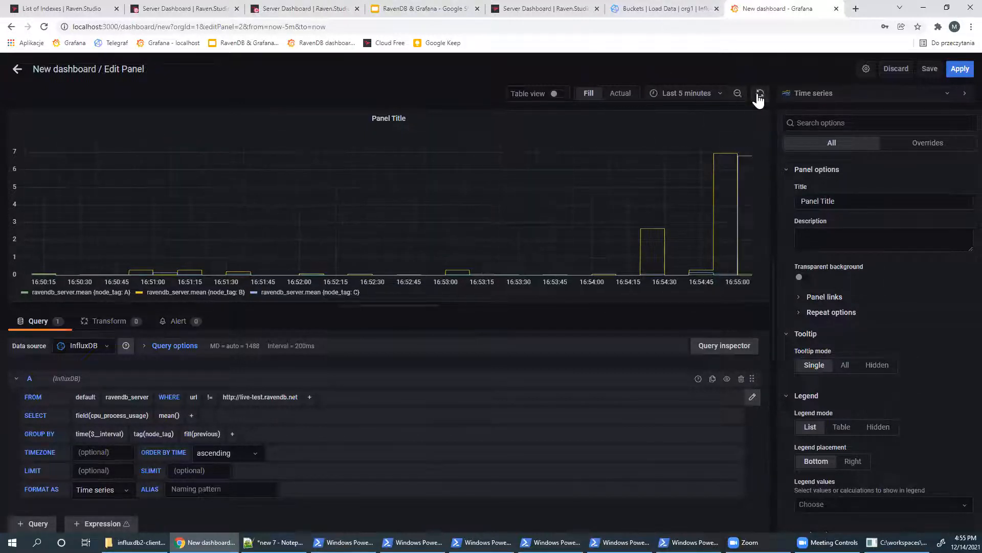
click(698, 9)
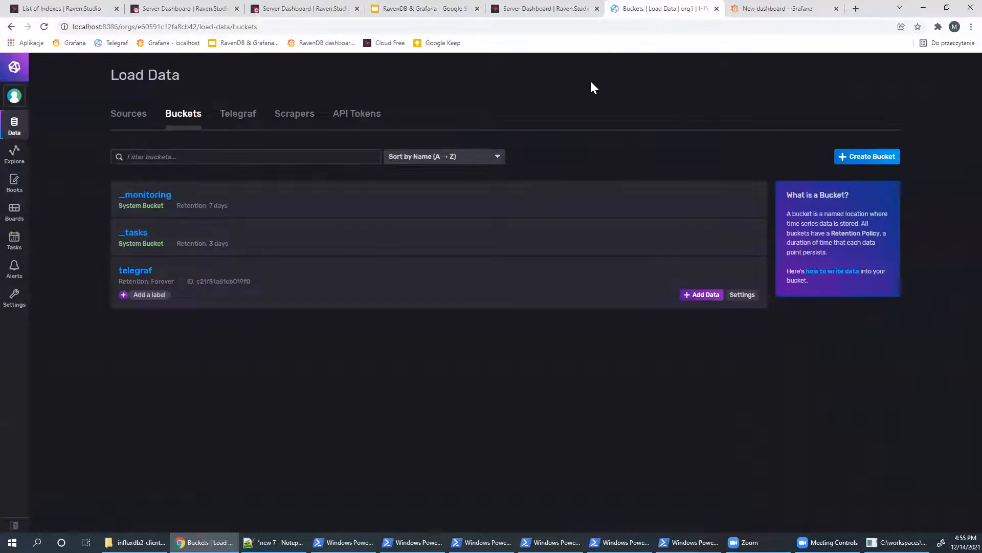
- Confirm the testing index finished rolling deployment on nodes B, C and A, then refresh Grafana's chart
click(51, 8)
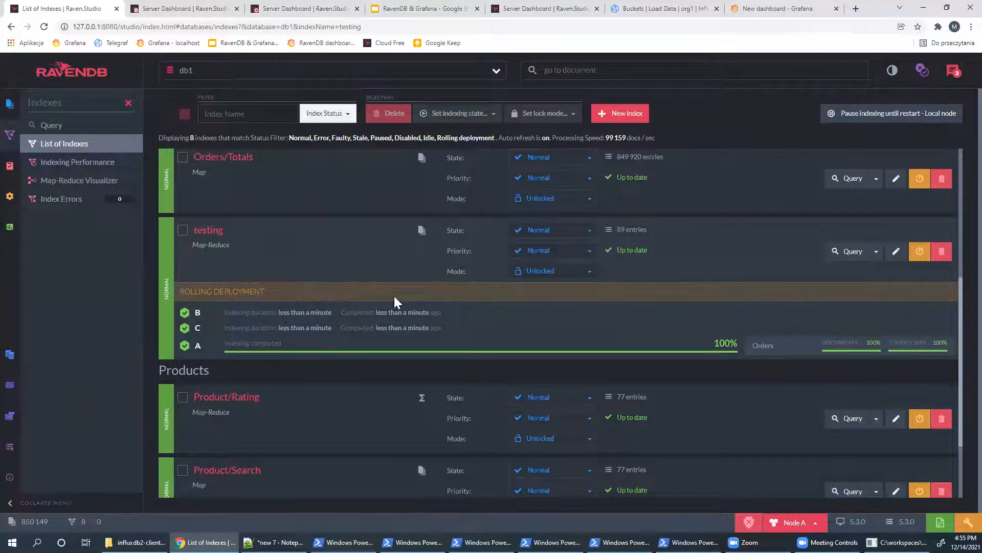
click(819, 8)
click(760, 94)
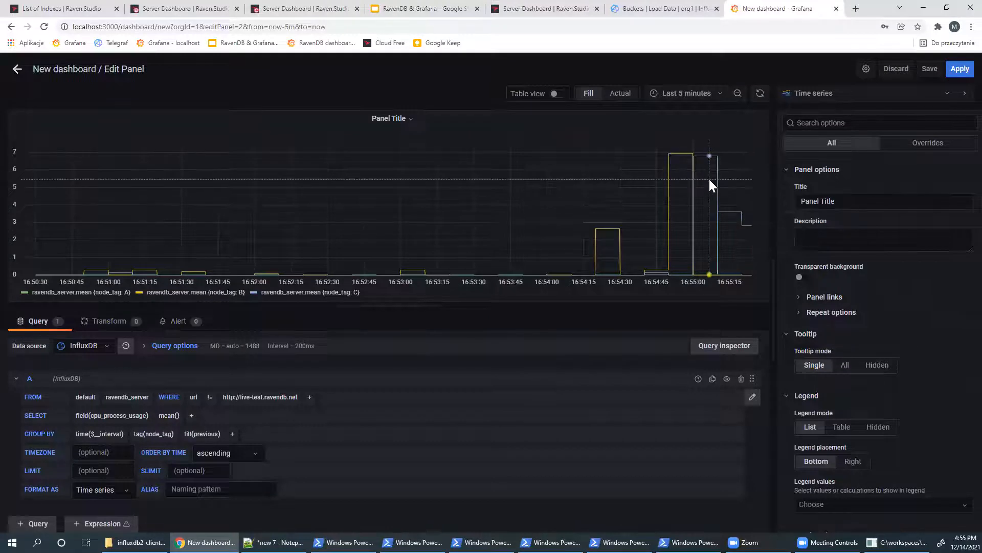
- Bring up RavenDB Studio's Server Dashboard for Node A
mouse_move(678, 169)
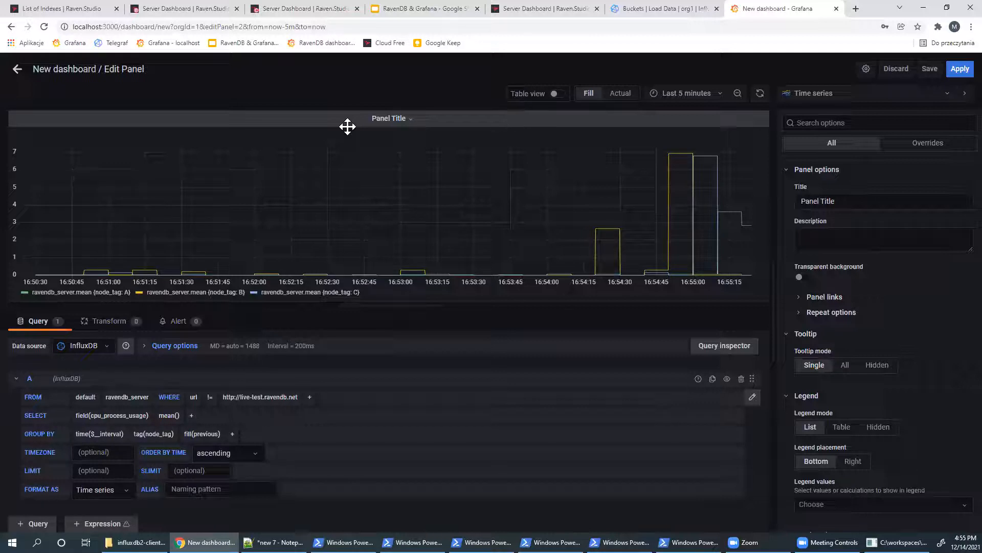
click(82, 8)
click(69, 75)
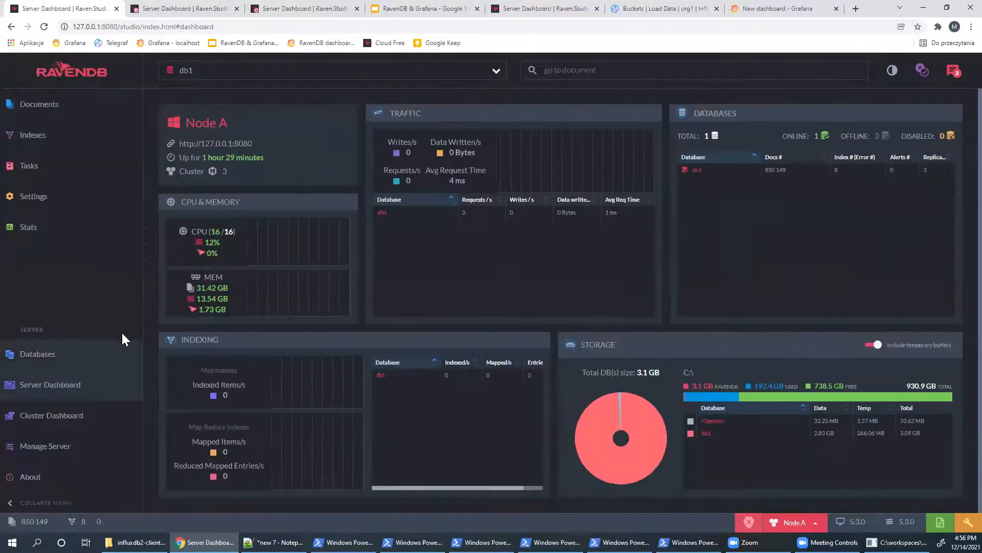
- Review per-node CPU, memory and traffic on the Cluster Dashboard, then pin Grafana's 16:55:15 data point
click(66, 416)
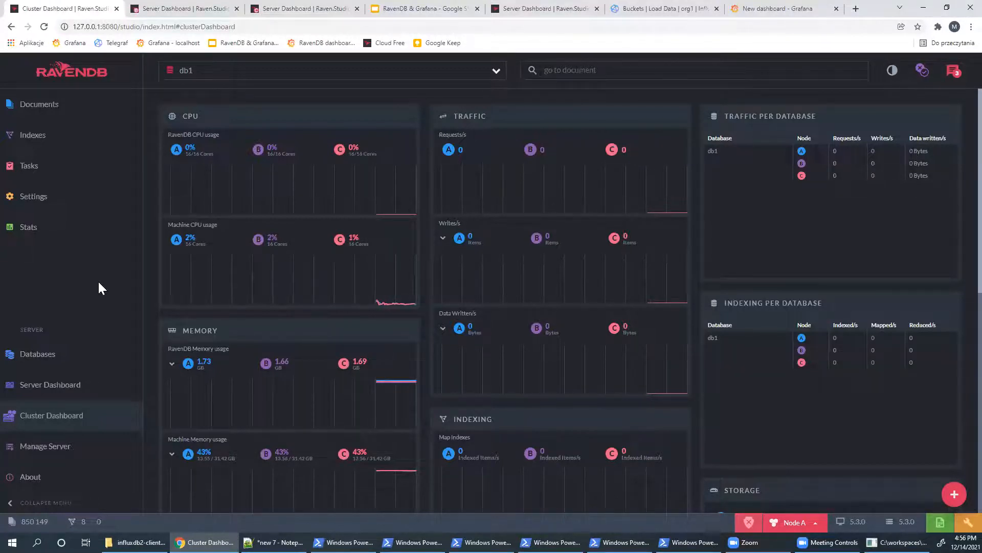
click(778, 9)
click(731, 212)
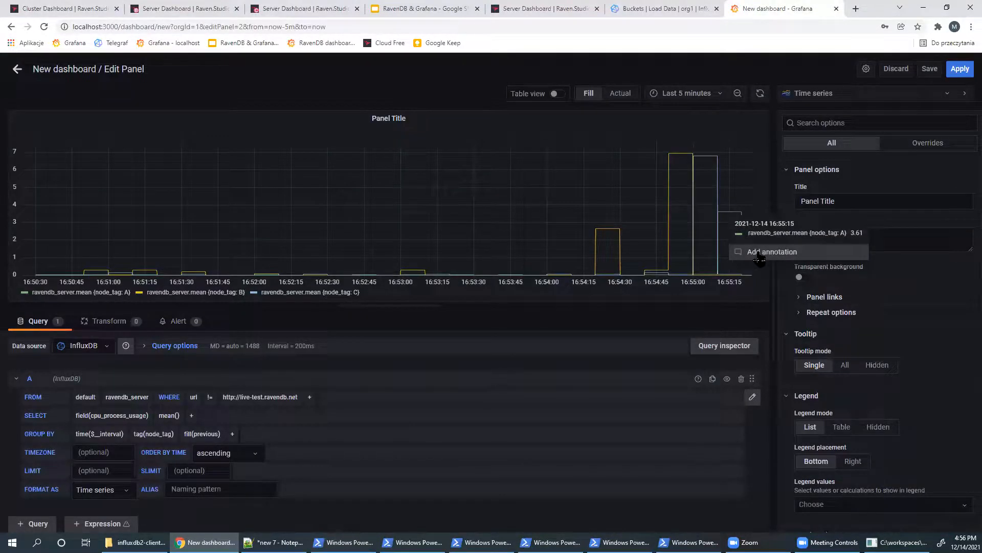
- Annotate the 16:55:15 point with 'we deploy to production v5.2.3' and save it
click(759, 256)
click(680, 330)
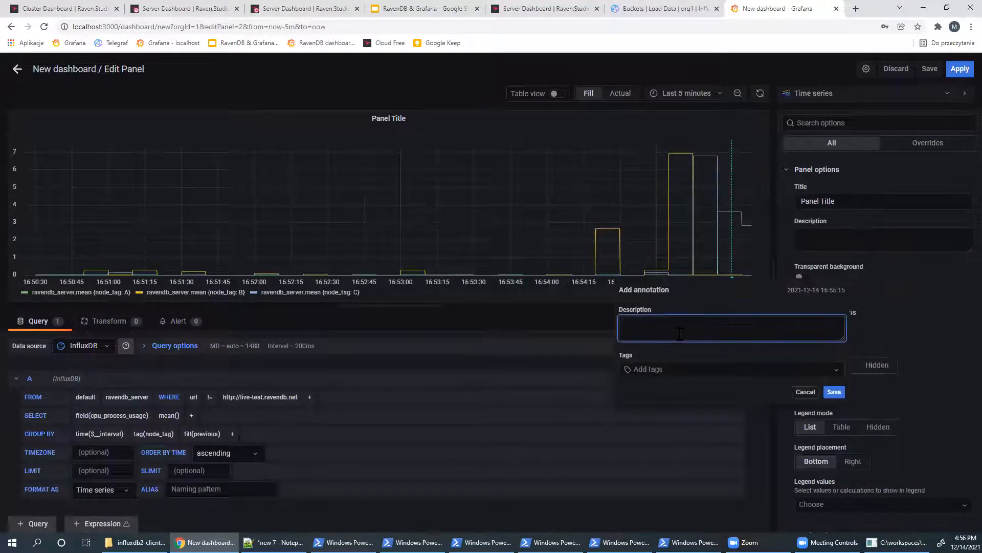
text(we deploy to production)
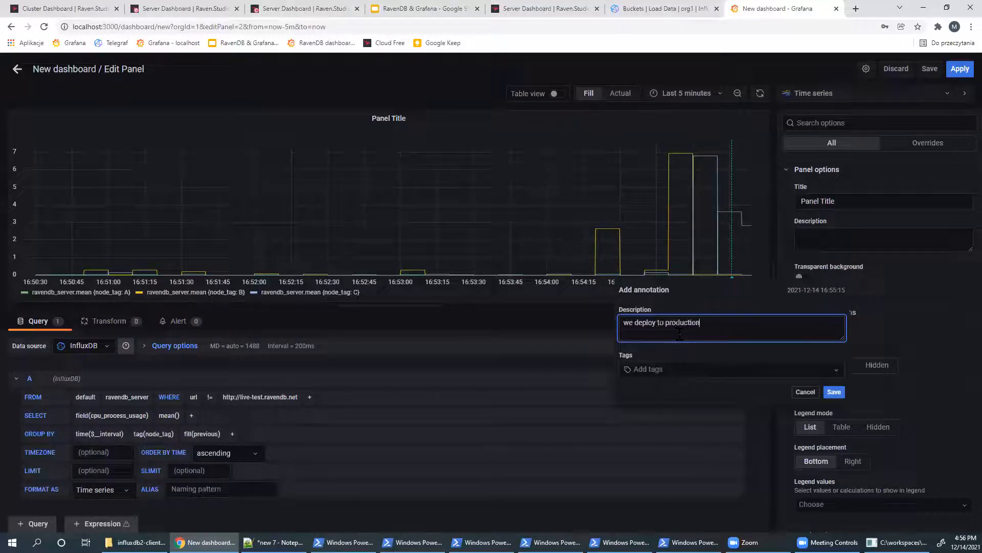
text( v5.2.3)
click(833, 391)
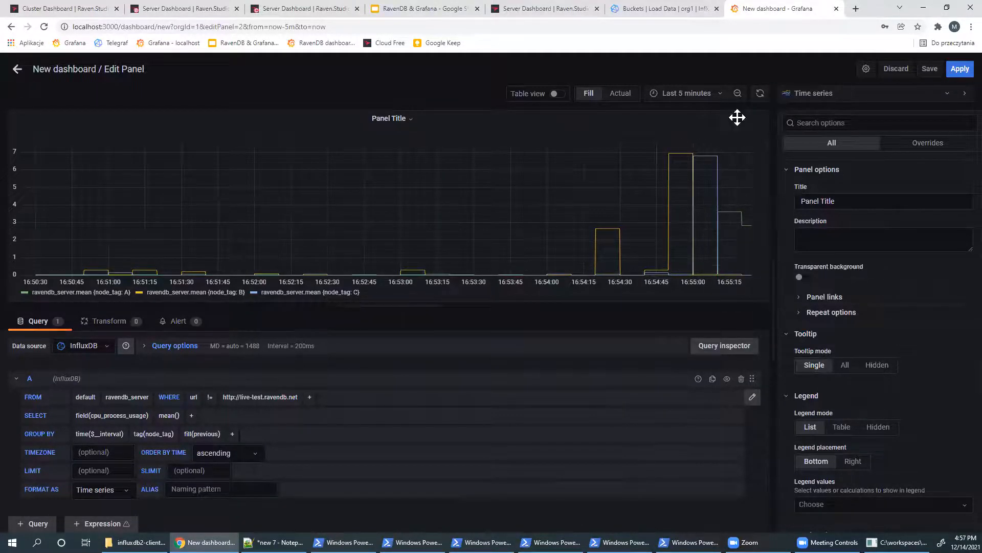
- Refresh the chart through 16:57:00, then advance the RavenDB & Grafana deck to the Questions? slide
click(760, 93)
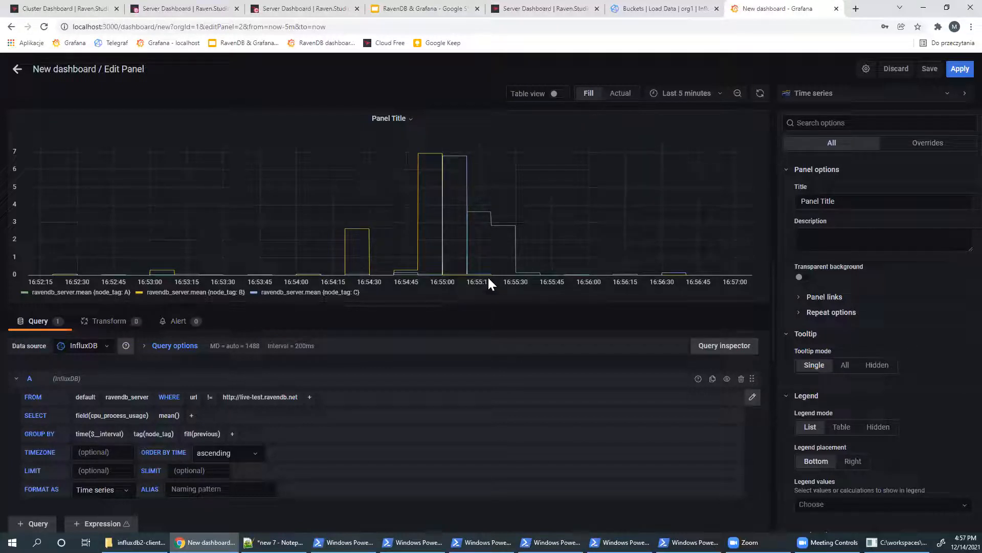
click(698, 9)
key(ctrl+4)
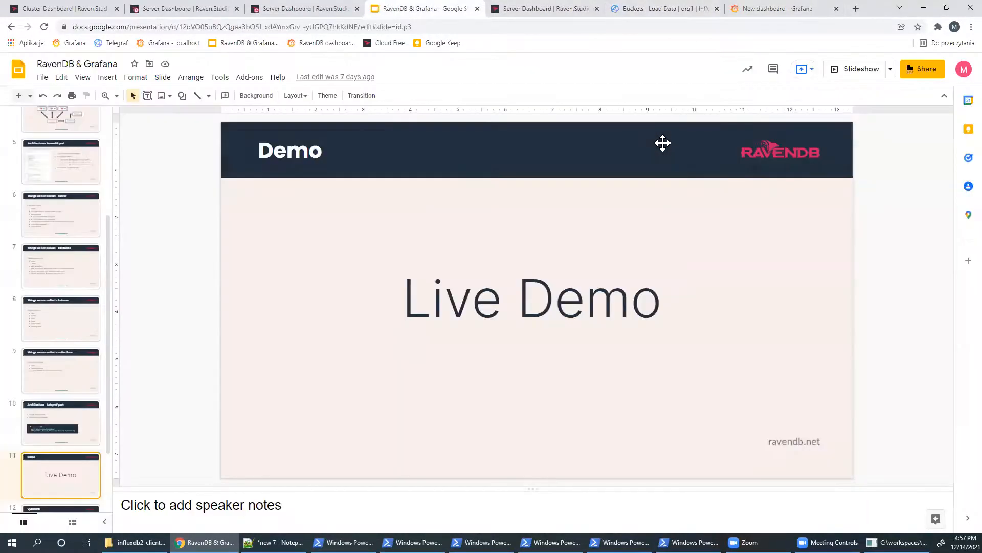
key(Down)
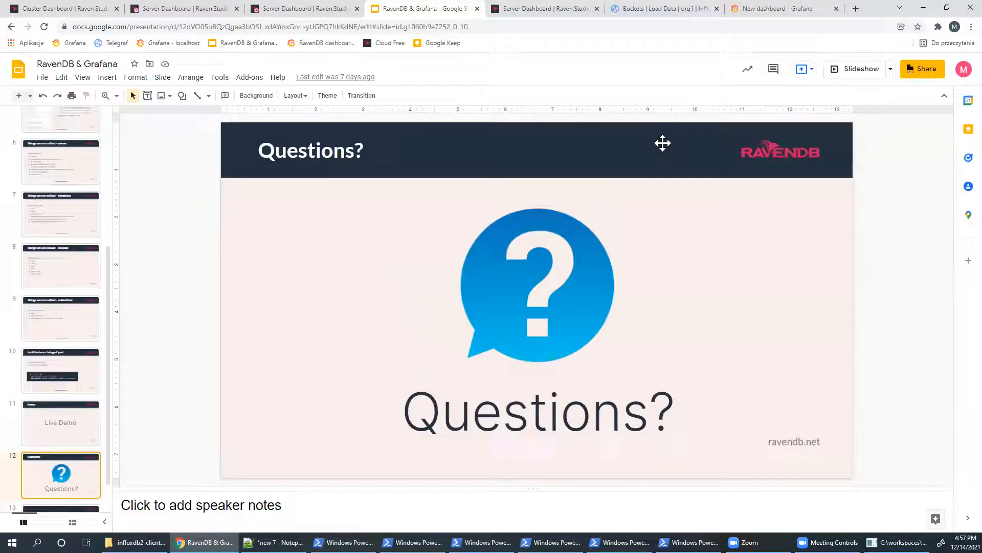